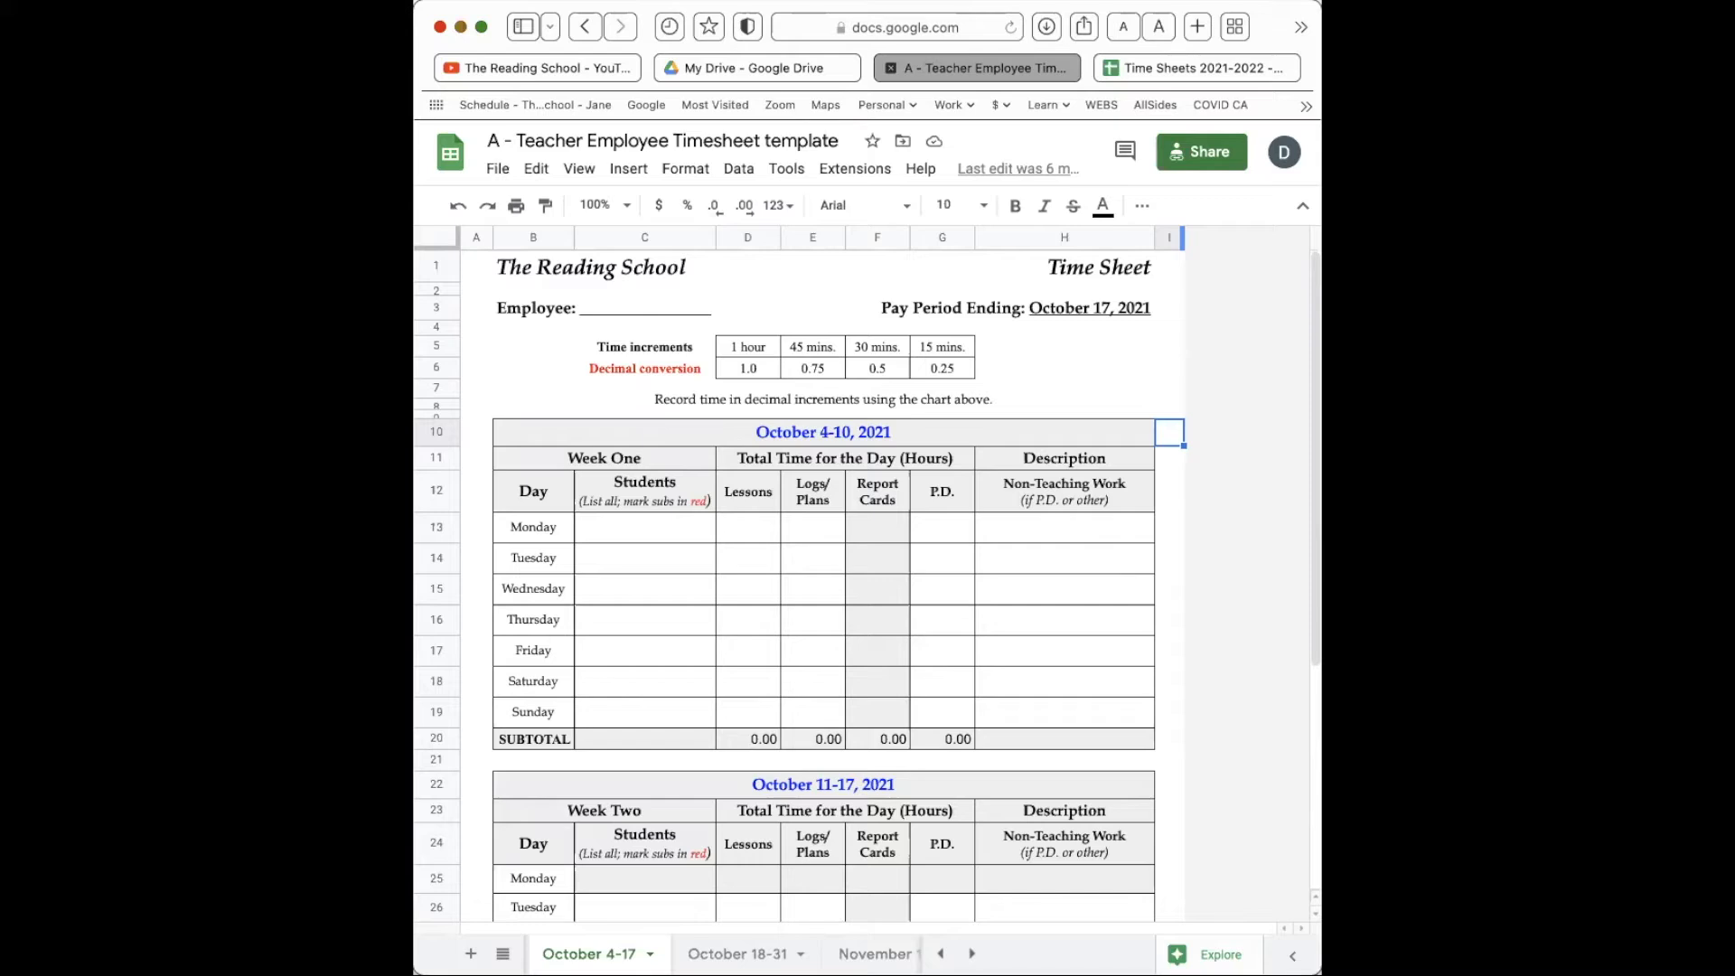
# - Examine the timesheet's title, employee field and pay period, plus the weekly tables for October 4-10 and October 11-17
pyautogui.click(1123, 277)
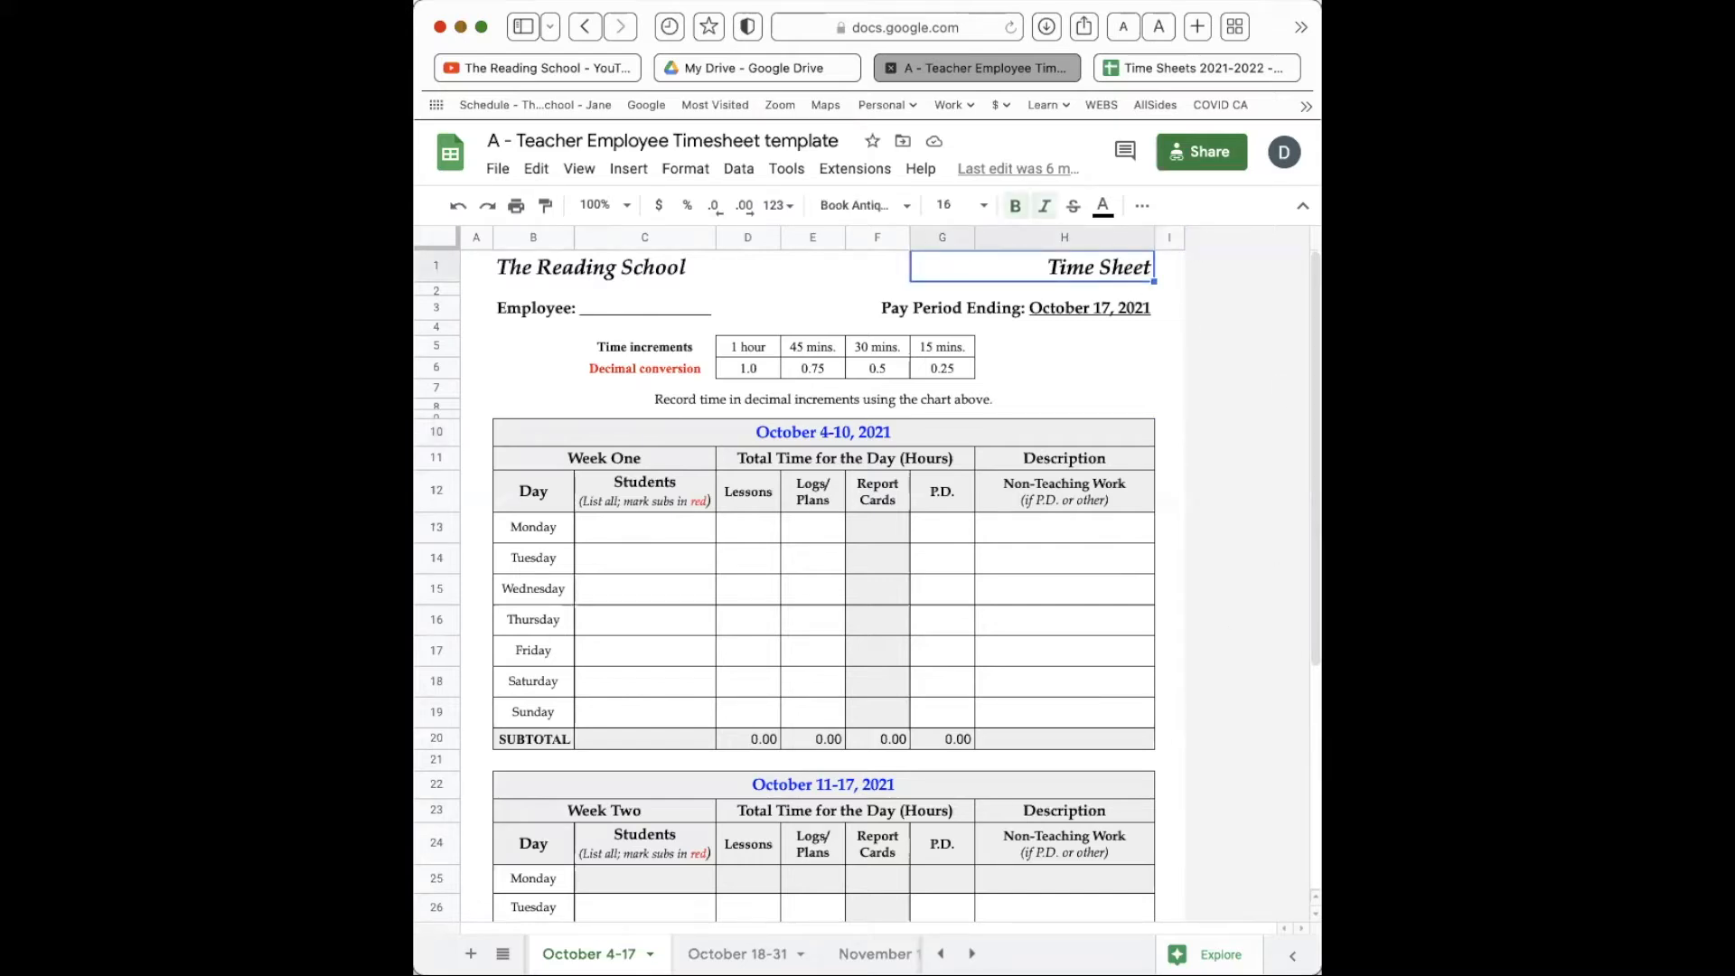
pyautogui.click(536, 309)
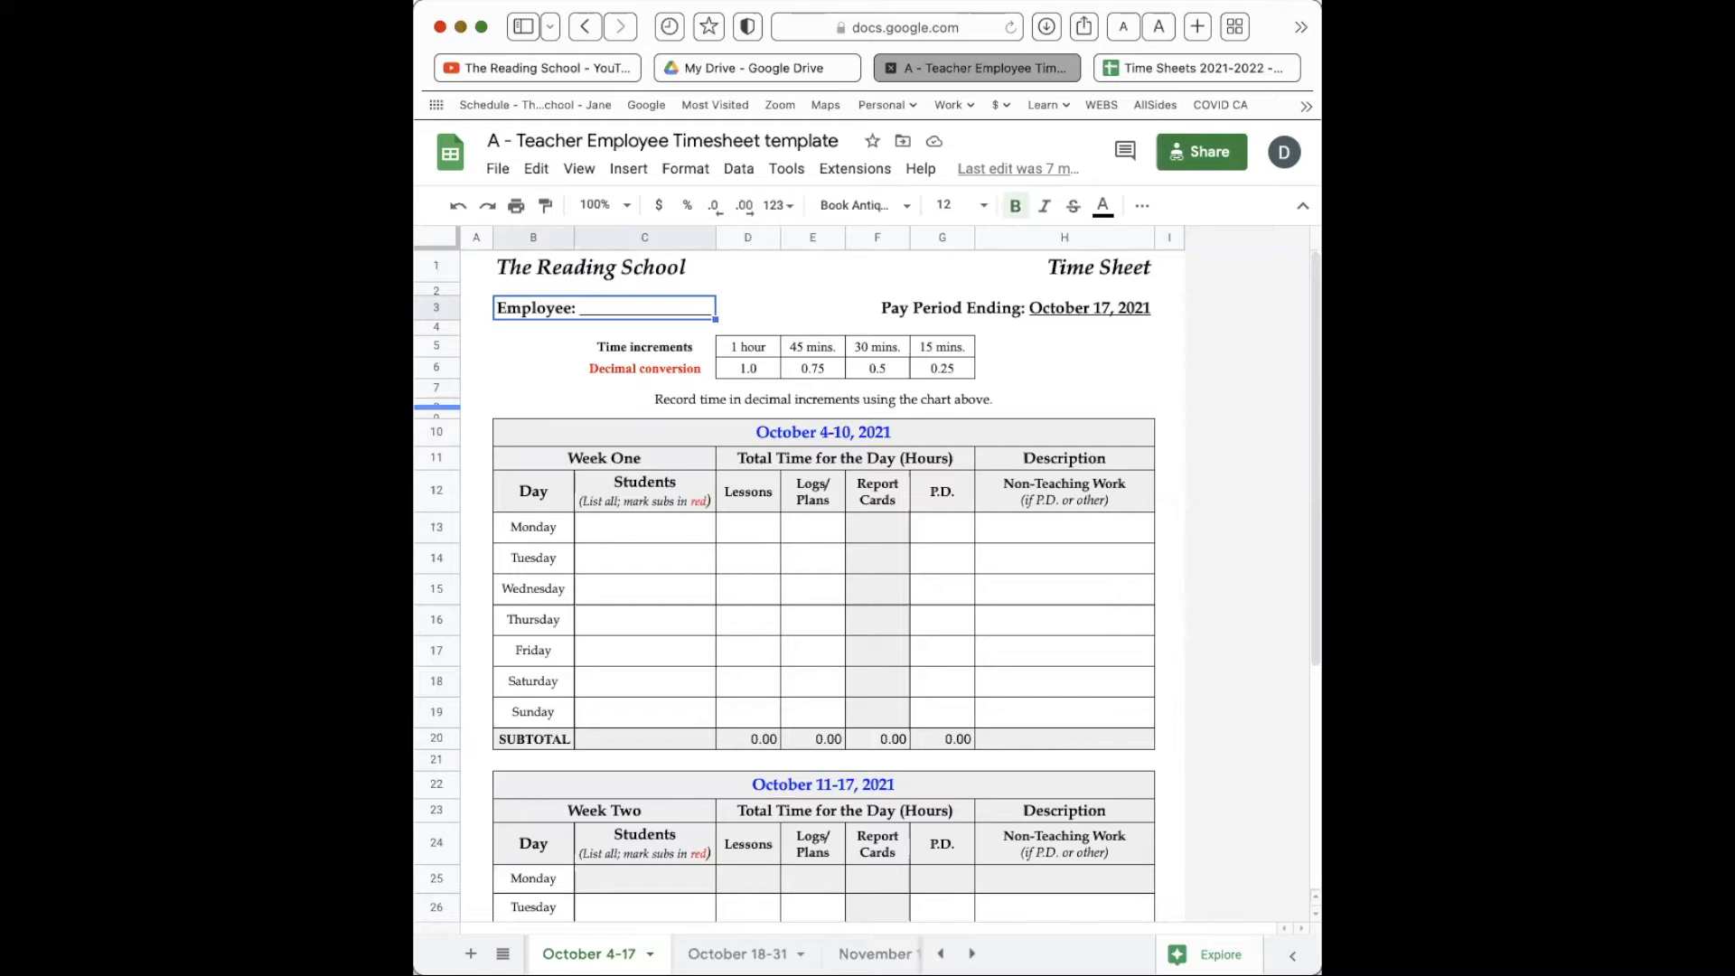
pyautogui.click(1170, 308)
pyautogui.click(1098, 315)
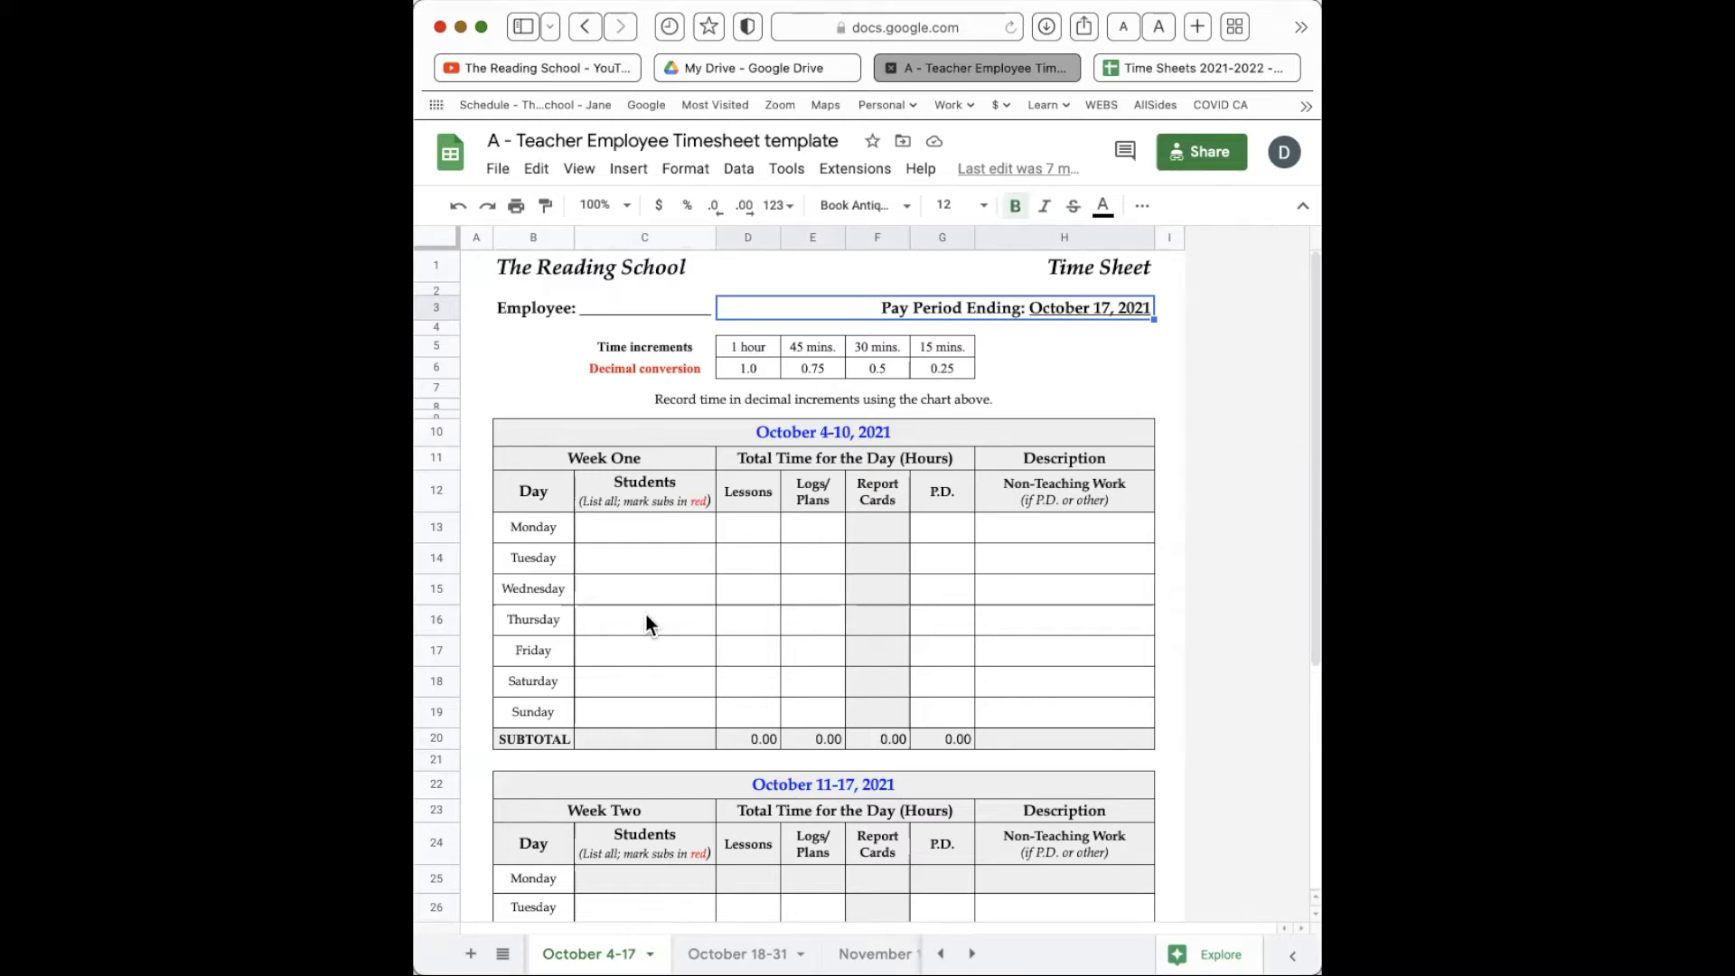
pyautogui.click(502, 435)
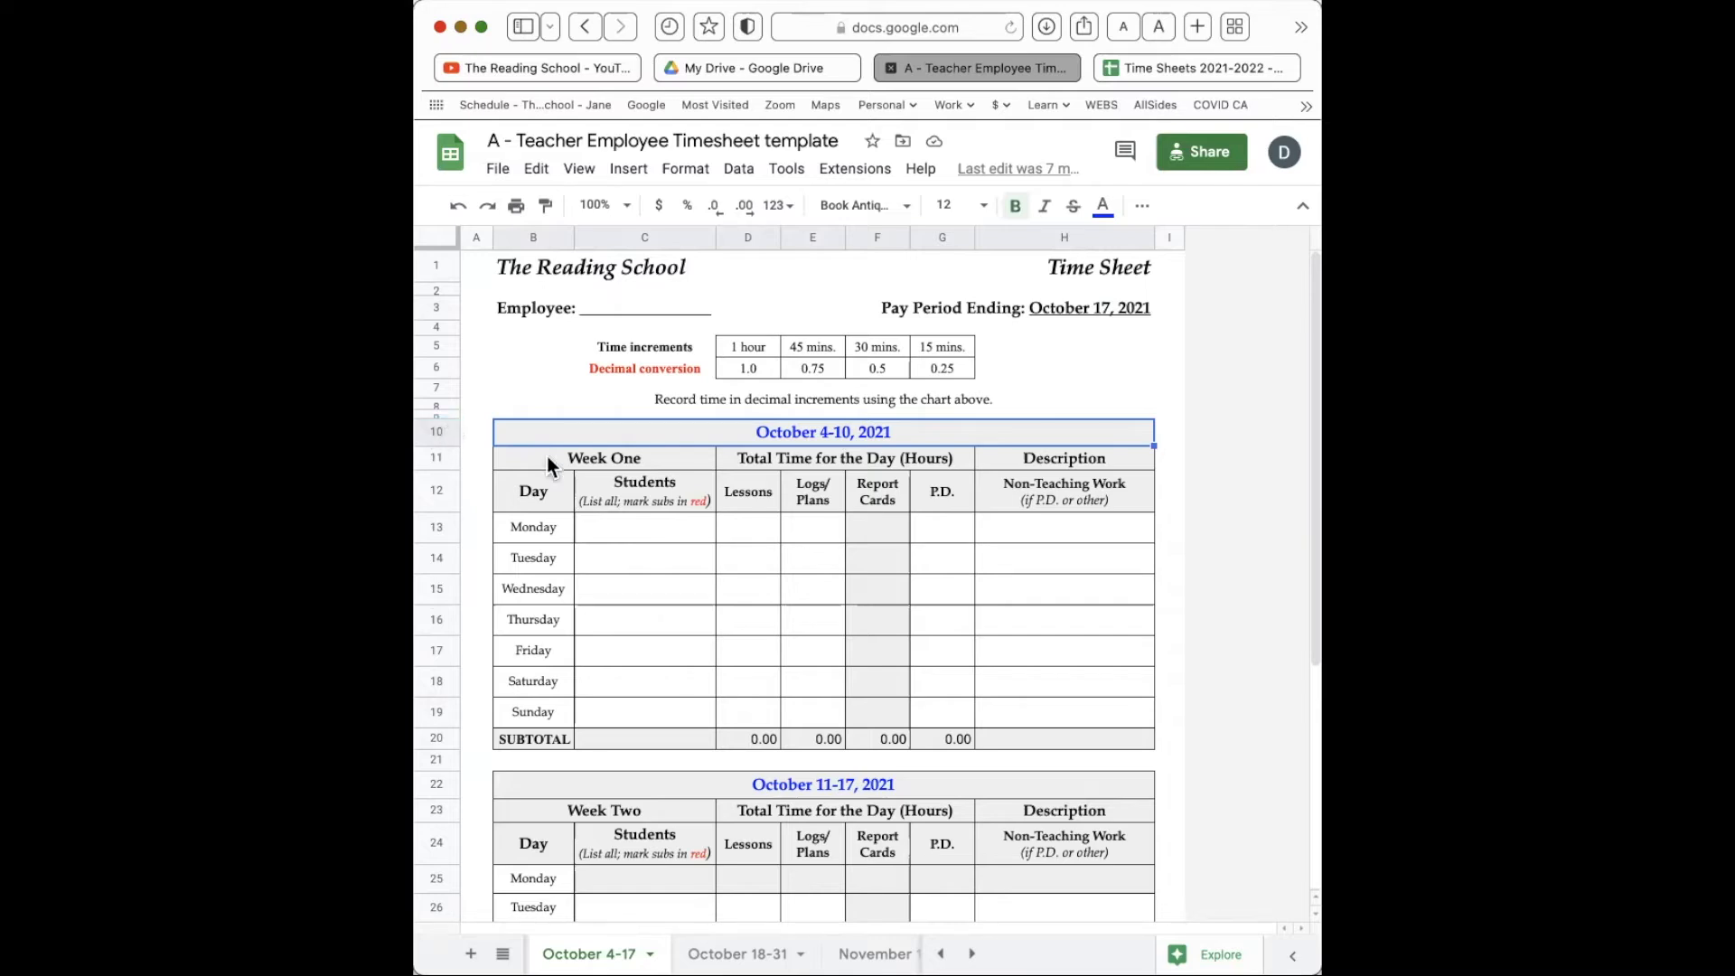
pyautogui.moveTo(526, 517); pyautogui.dragTo(498, 711)
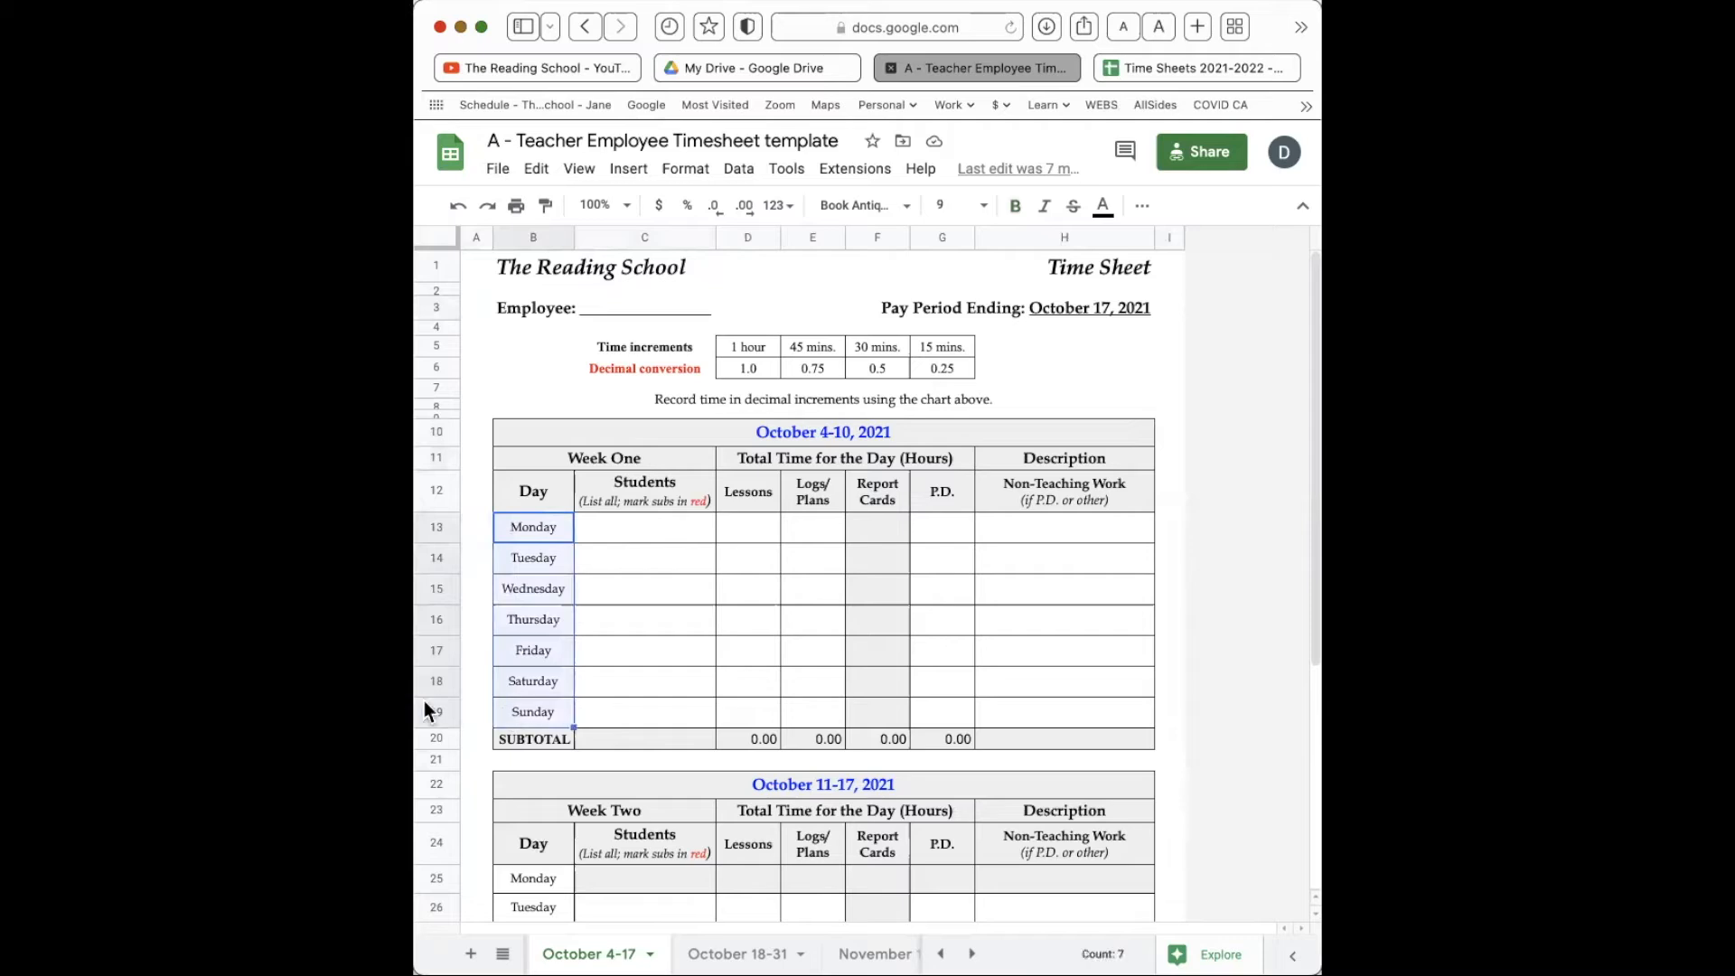
pyautogui.click(485, 386)
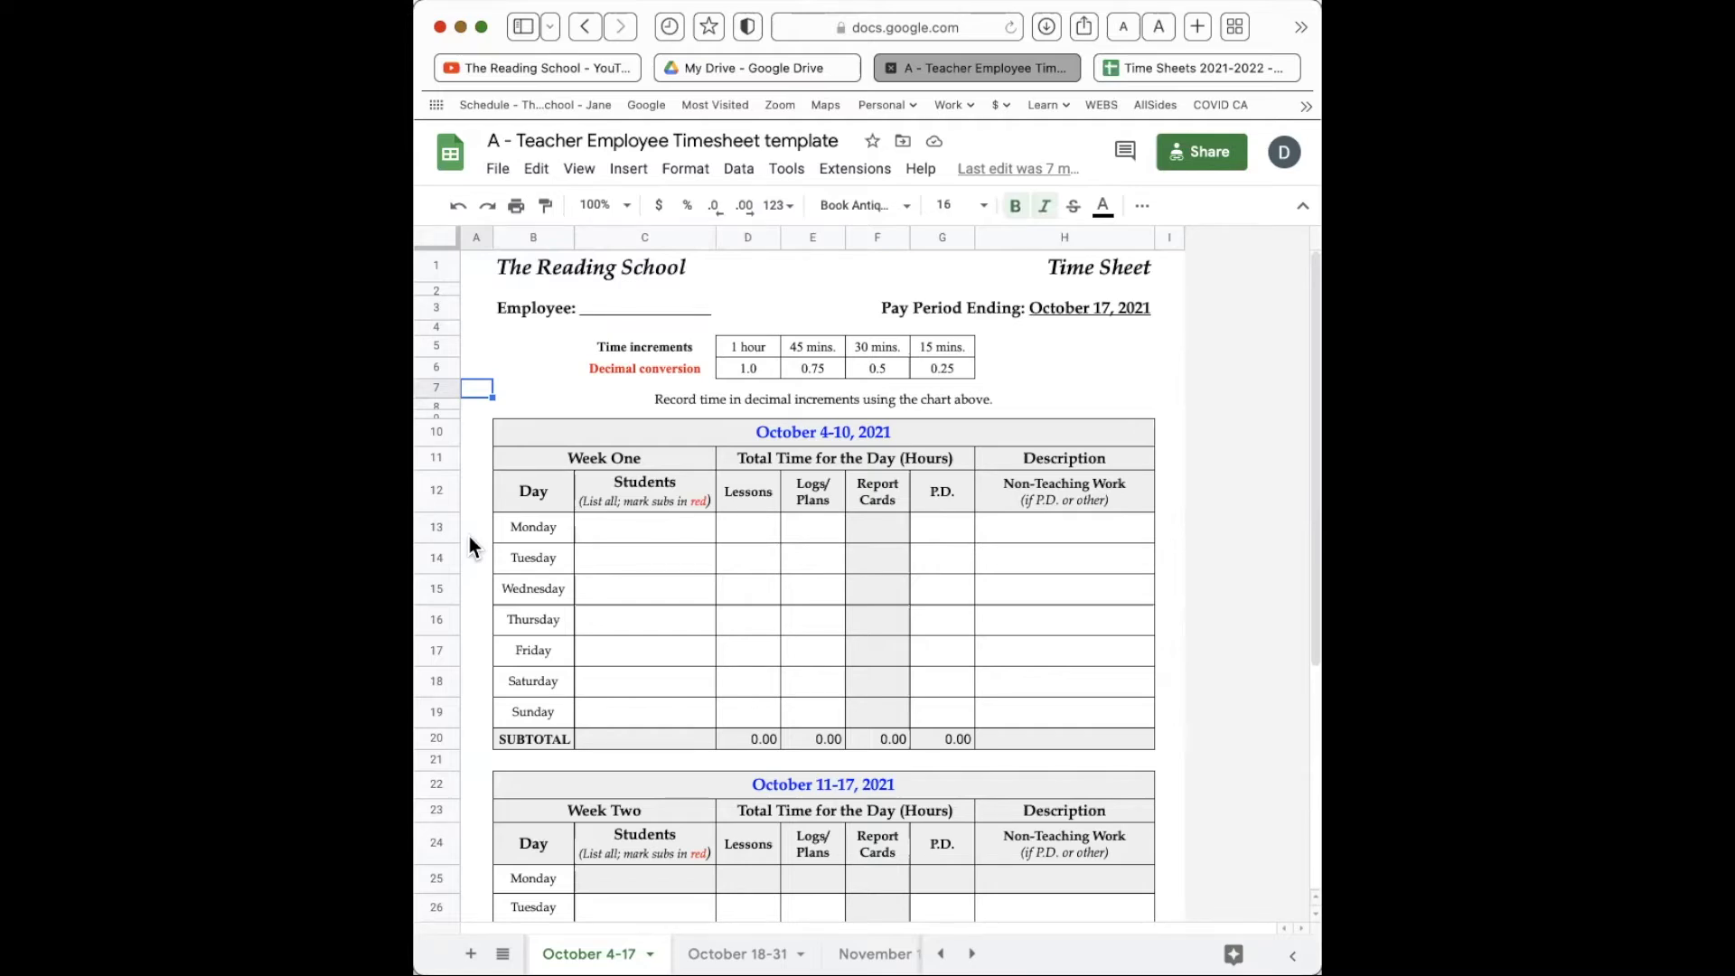
pyautogui.scroll(-3, 511, 643)
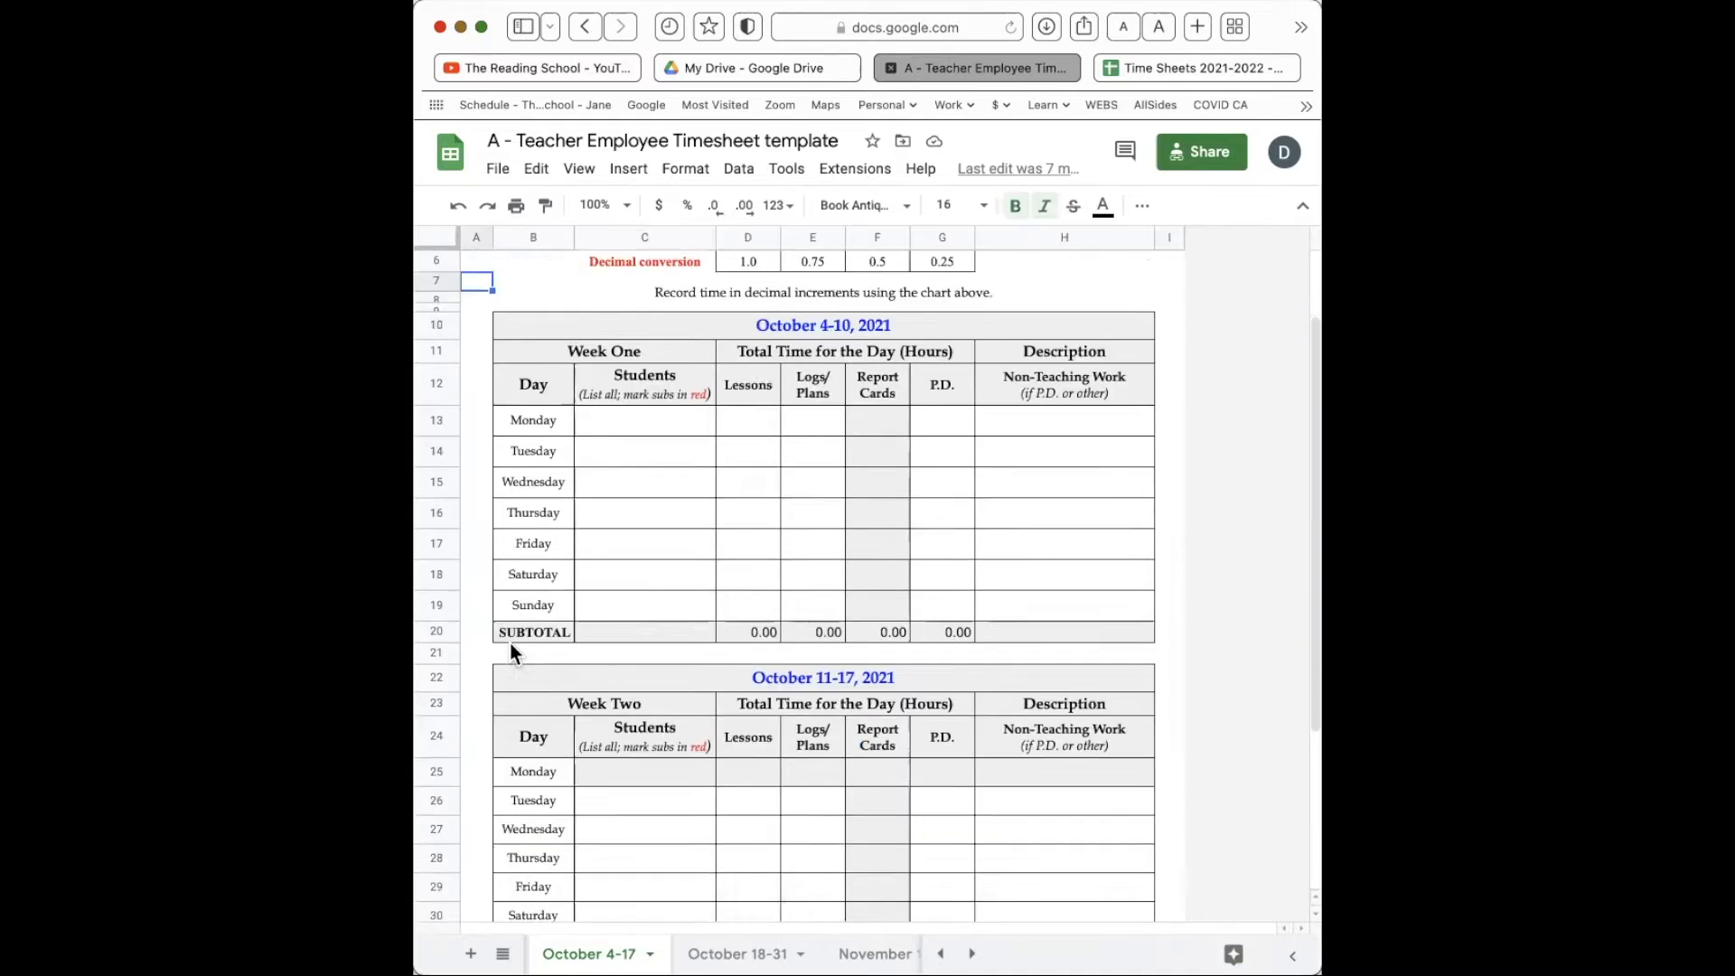
pyautogui.scroll(1, 512, 648)
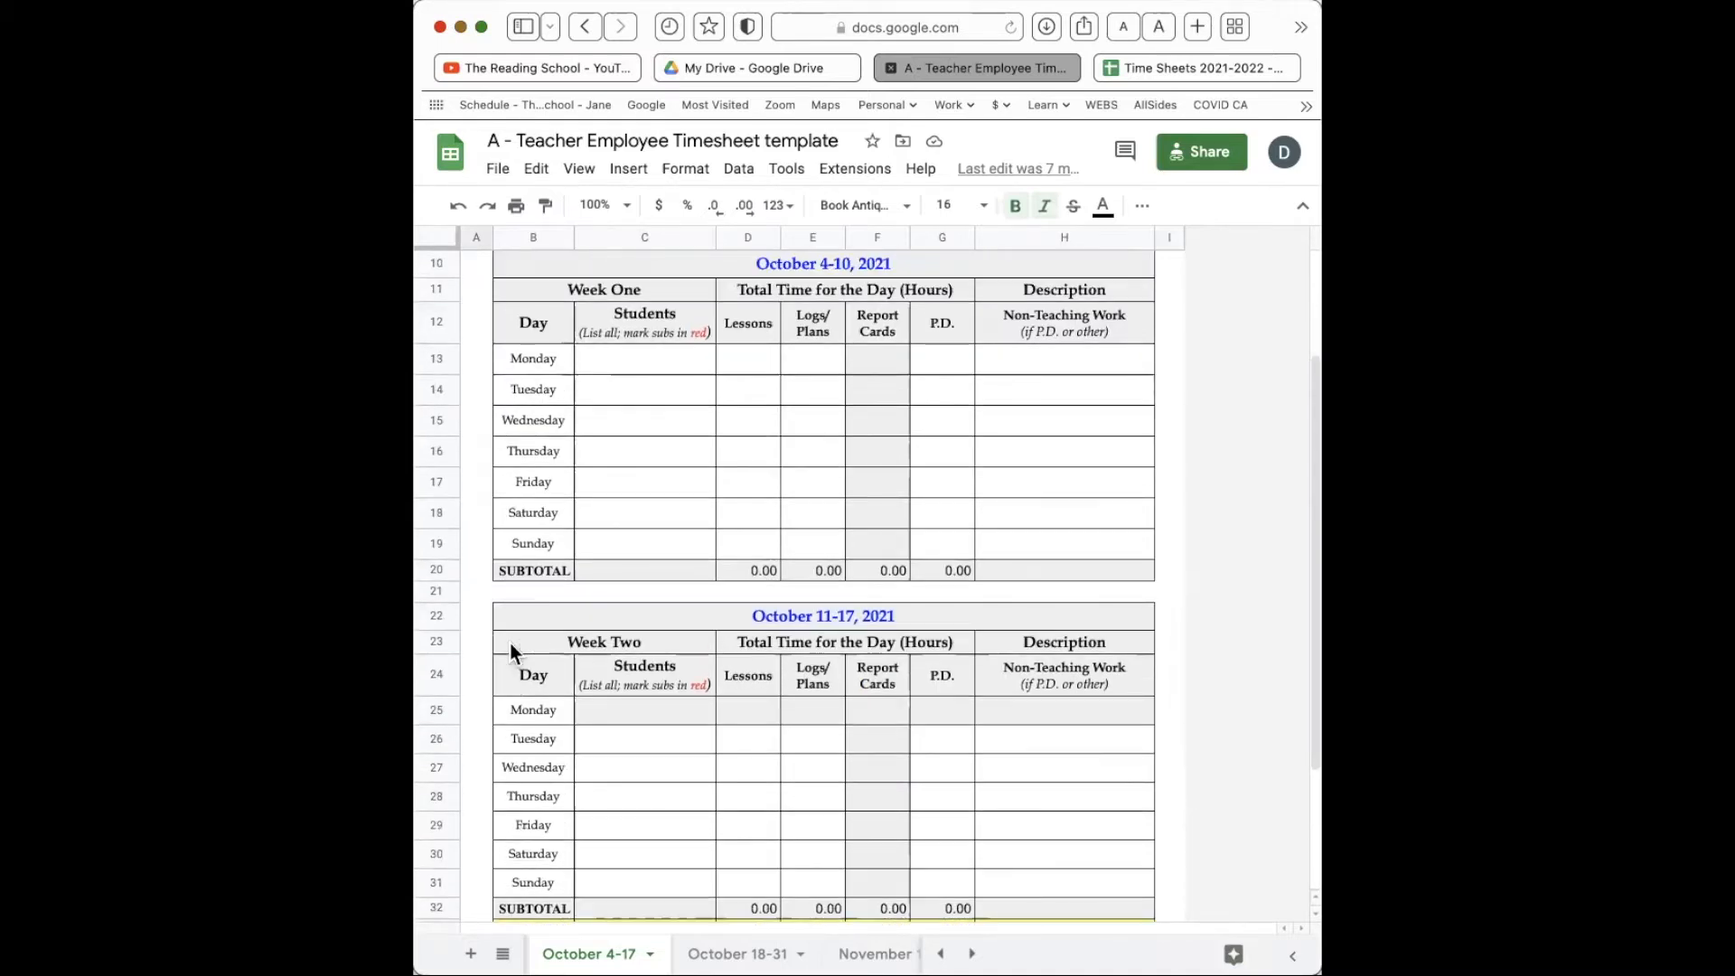
pyautogui.click(755, 618)
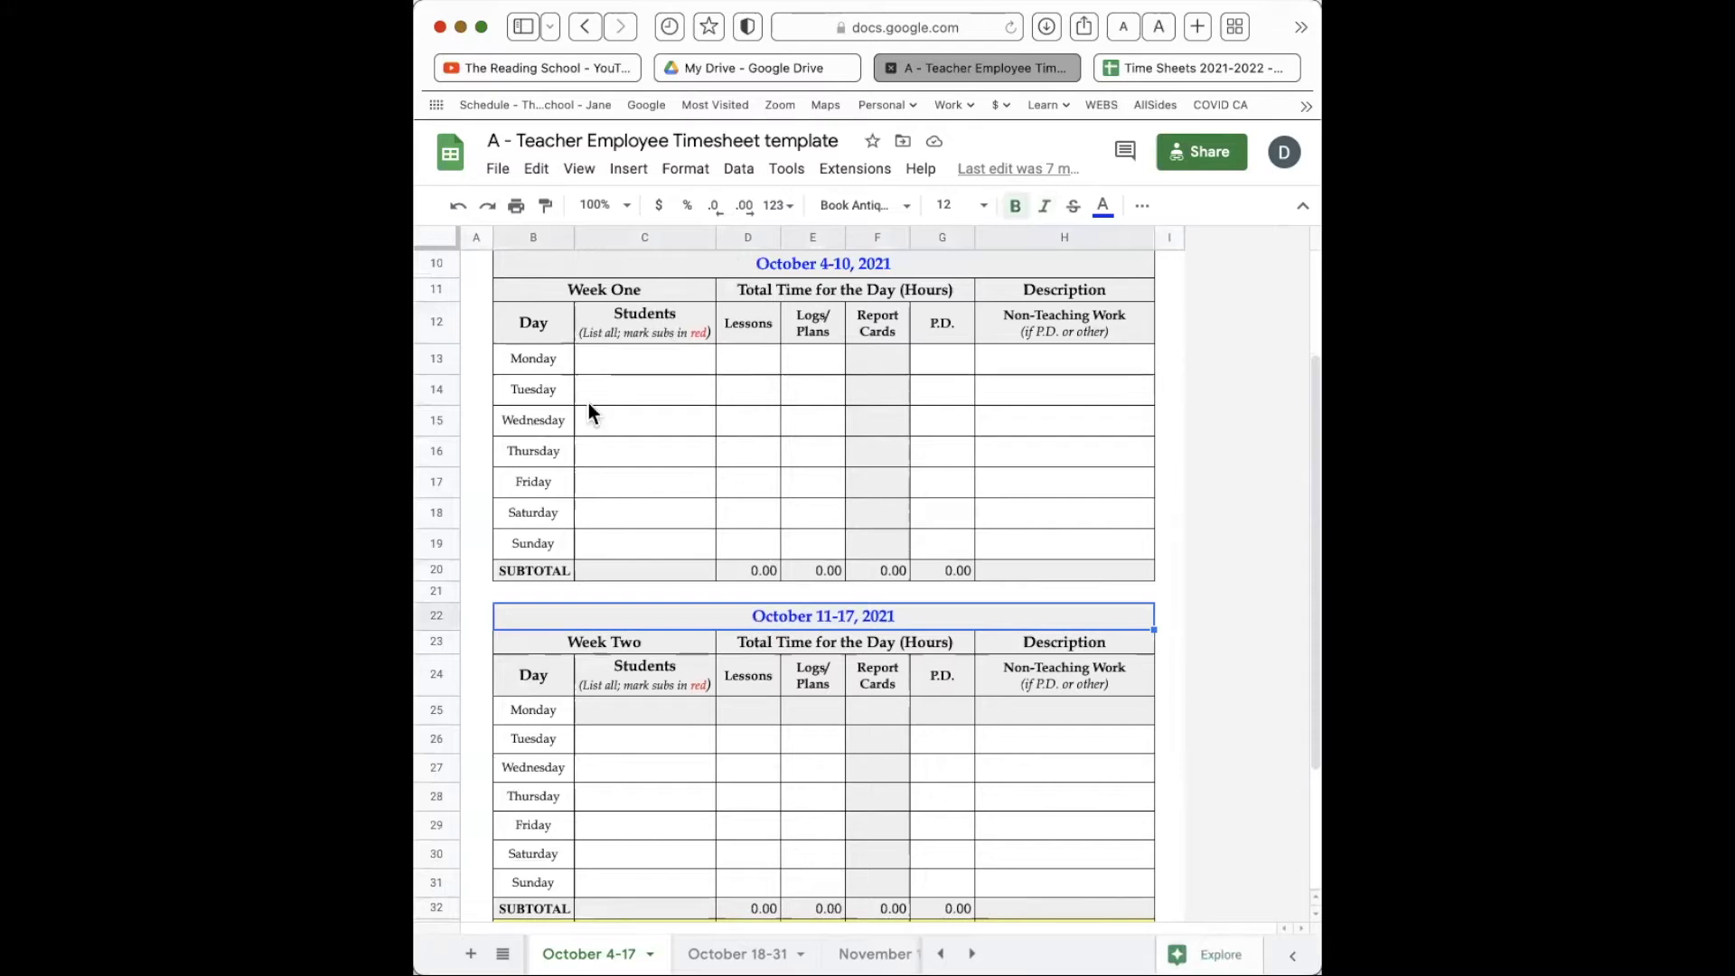
pyautogui.scroll(-3, 469, 587)
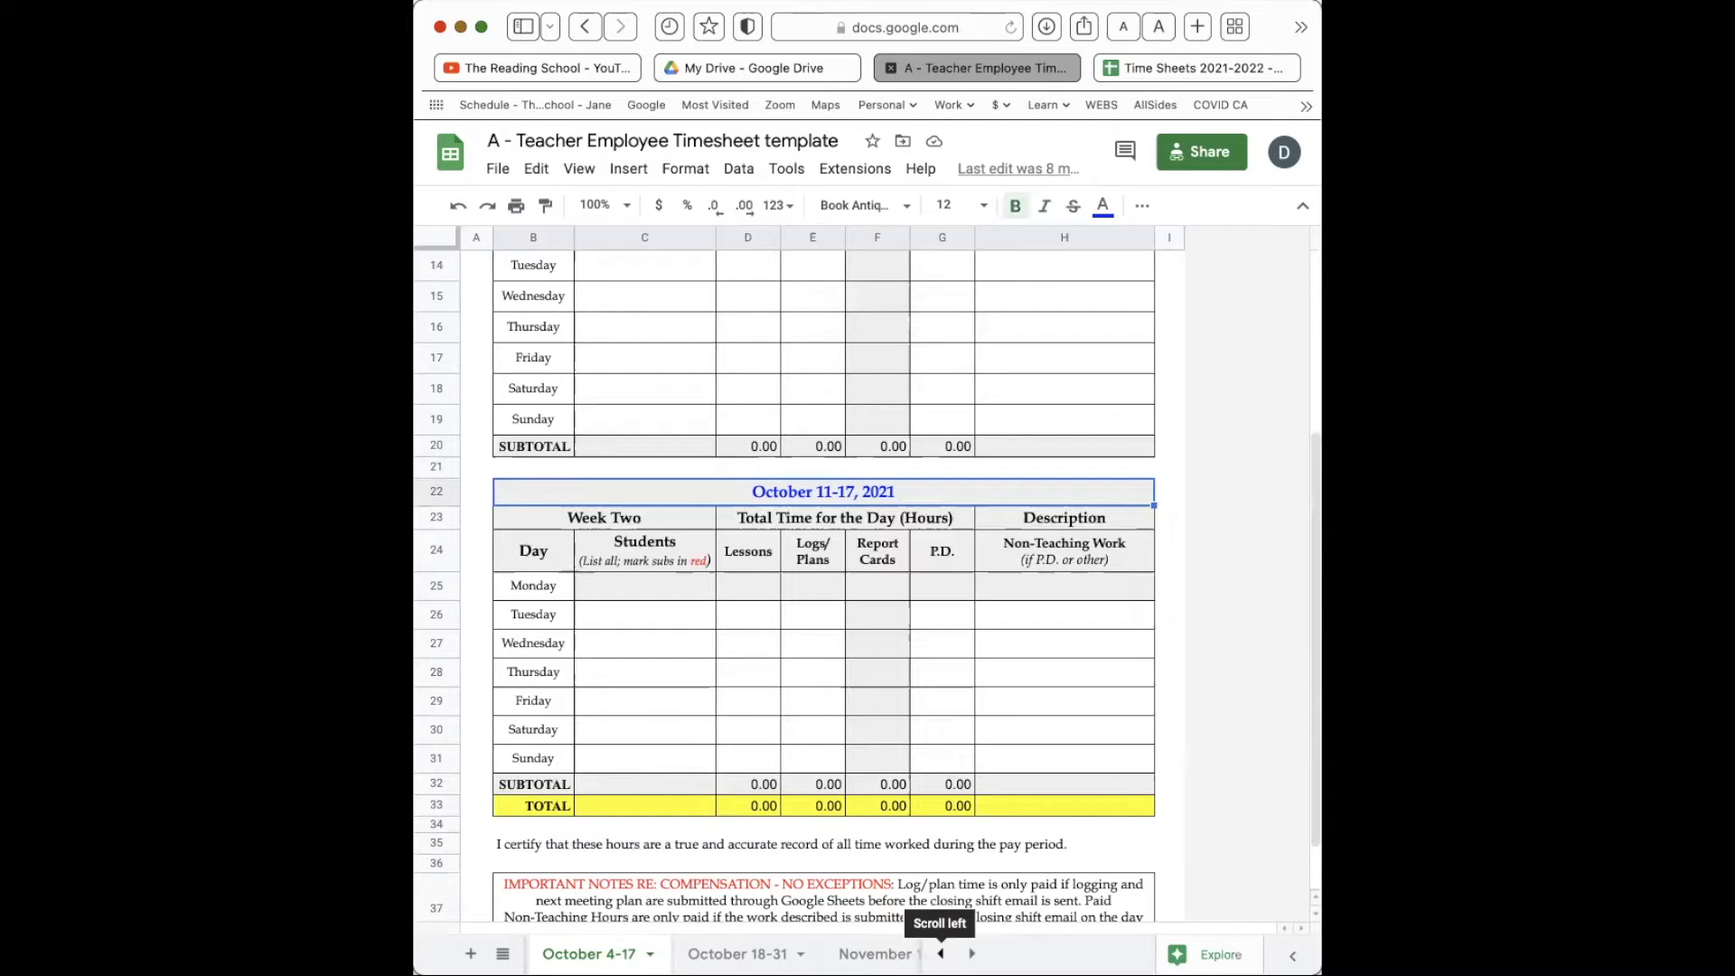
# - Bring the October example sheet names into view and return to the beginning of the October 4-17 timesheet
pyautogui.click(941, 953)
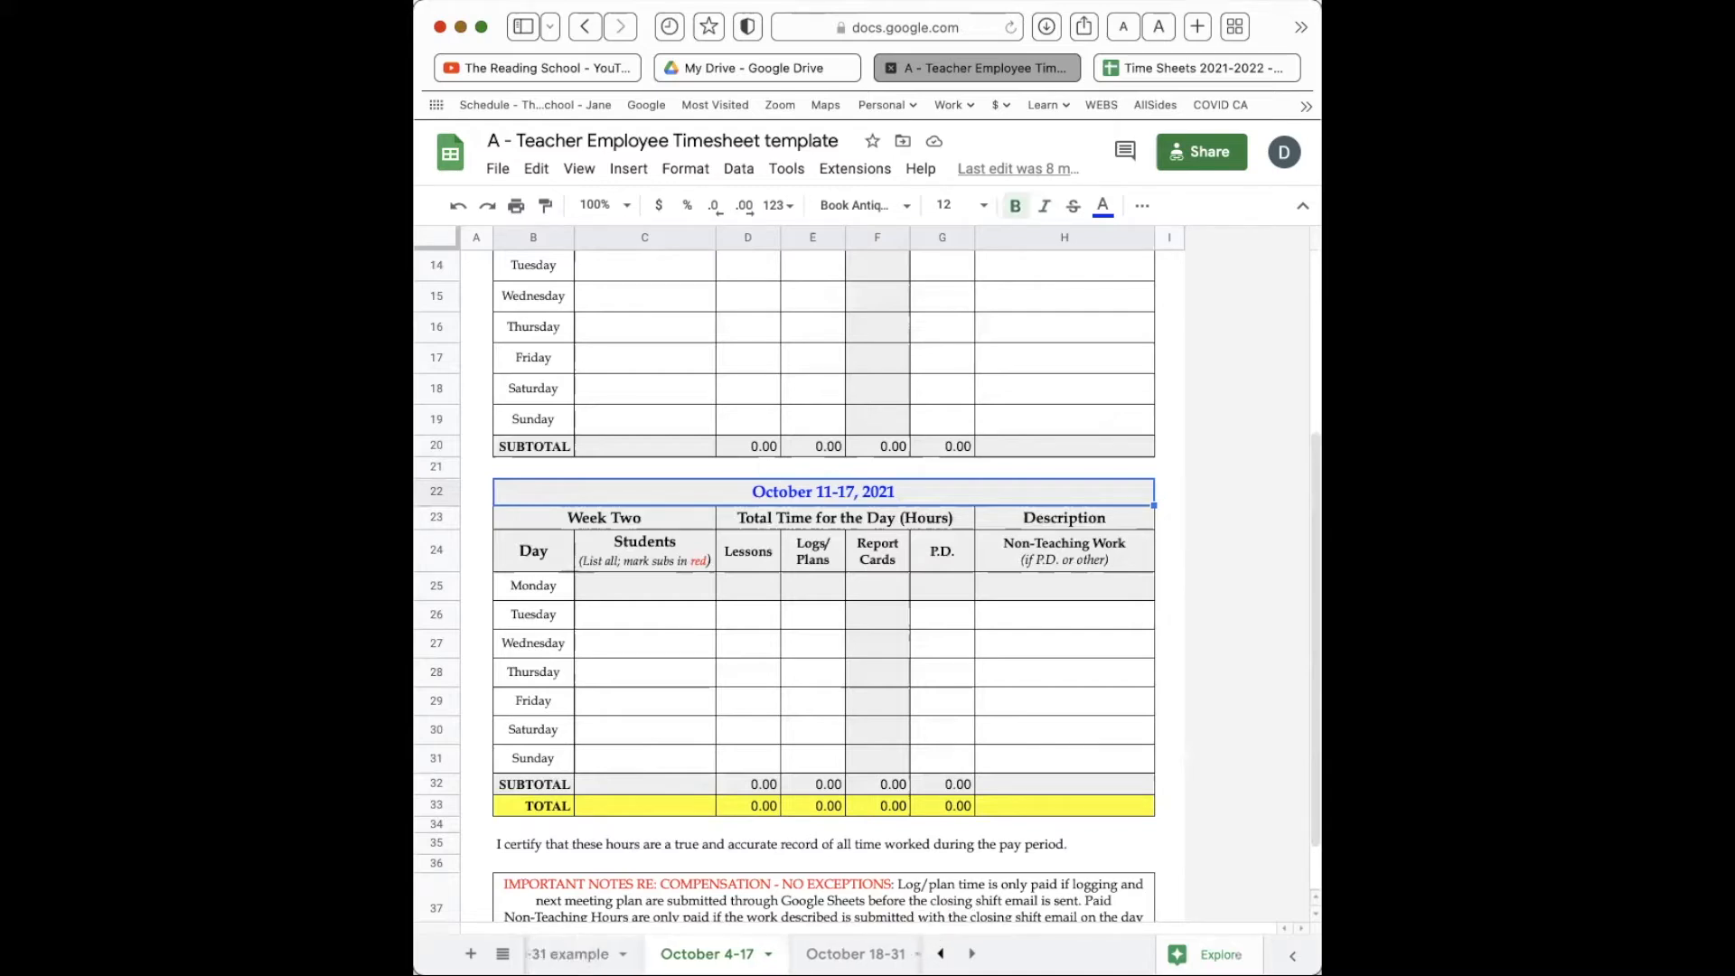
pyautogui.click(941, 953)
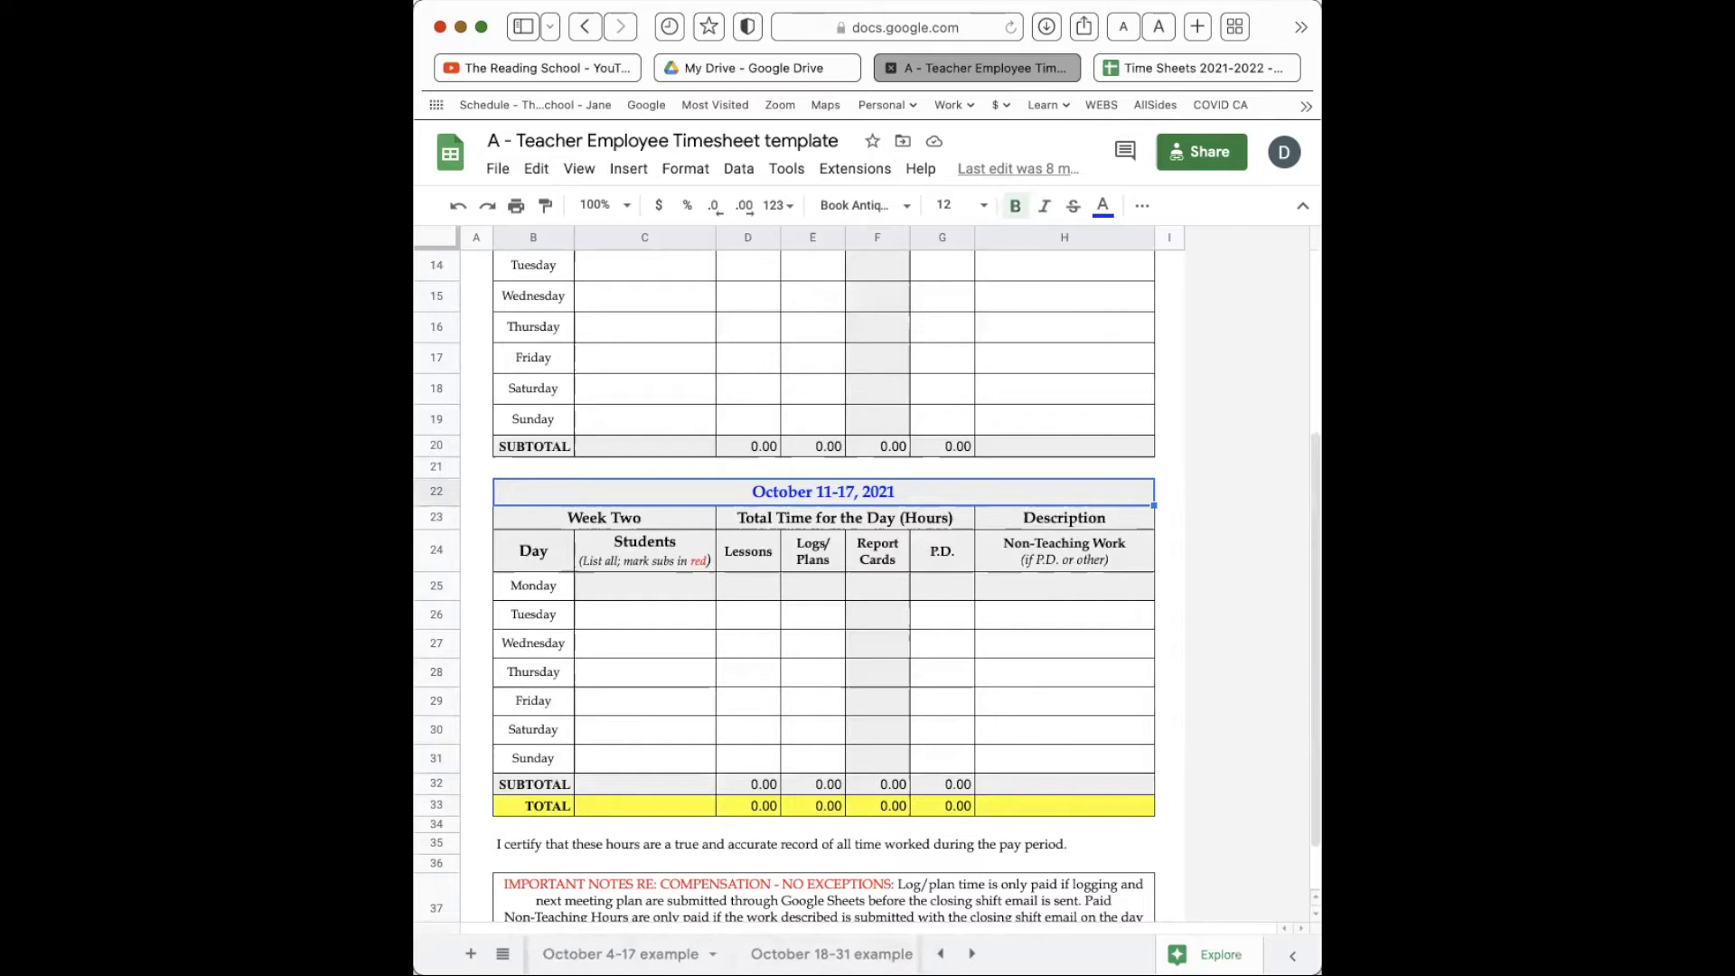
pyautogui.scroll(4, 943, 741)
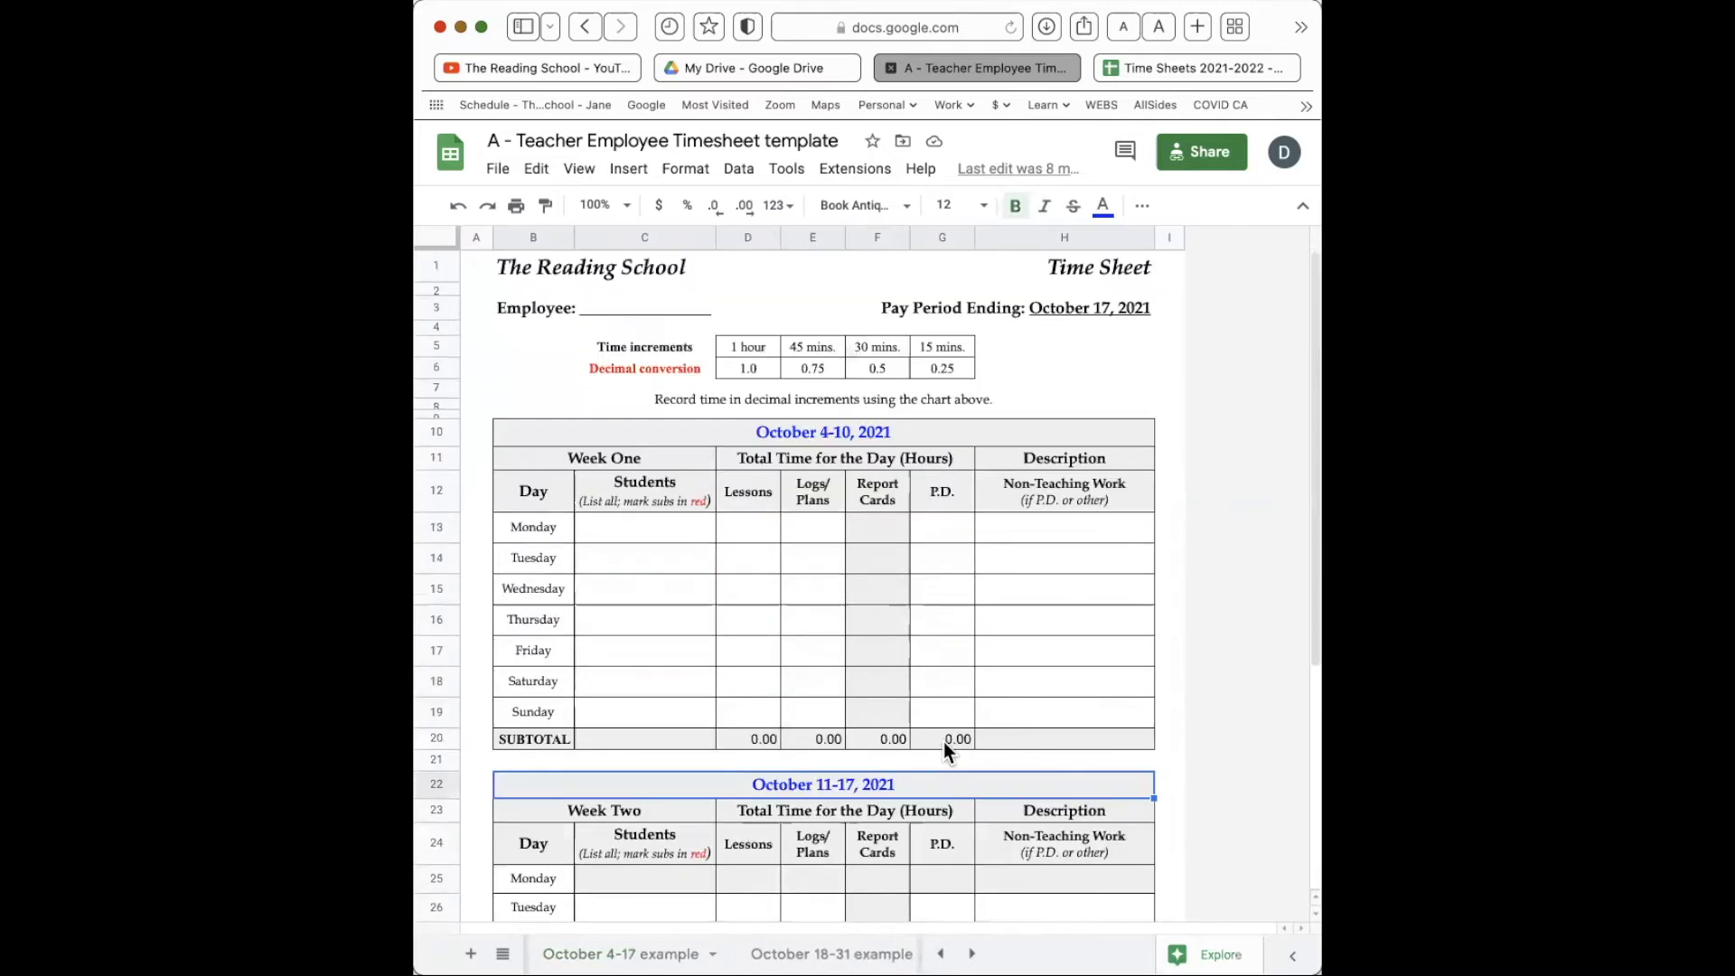
pyautogui.click(1266, 585)
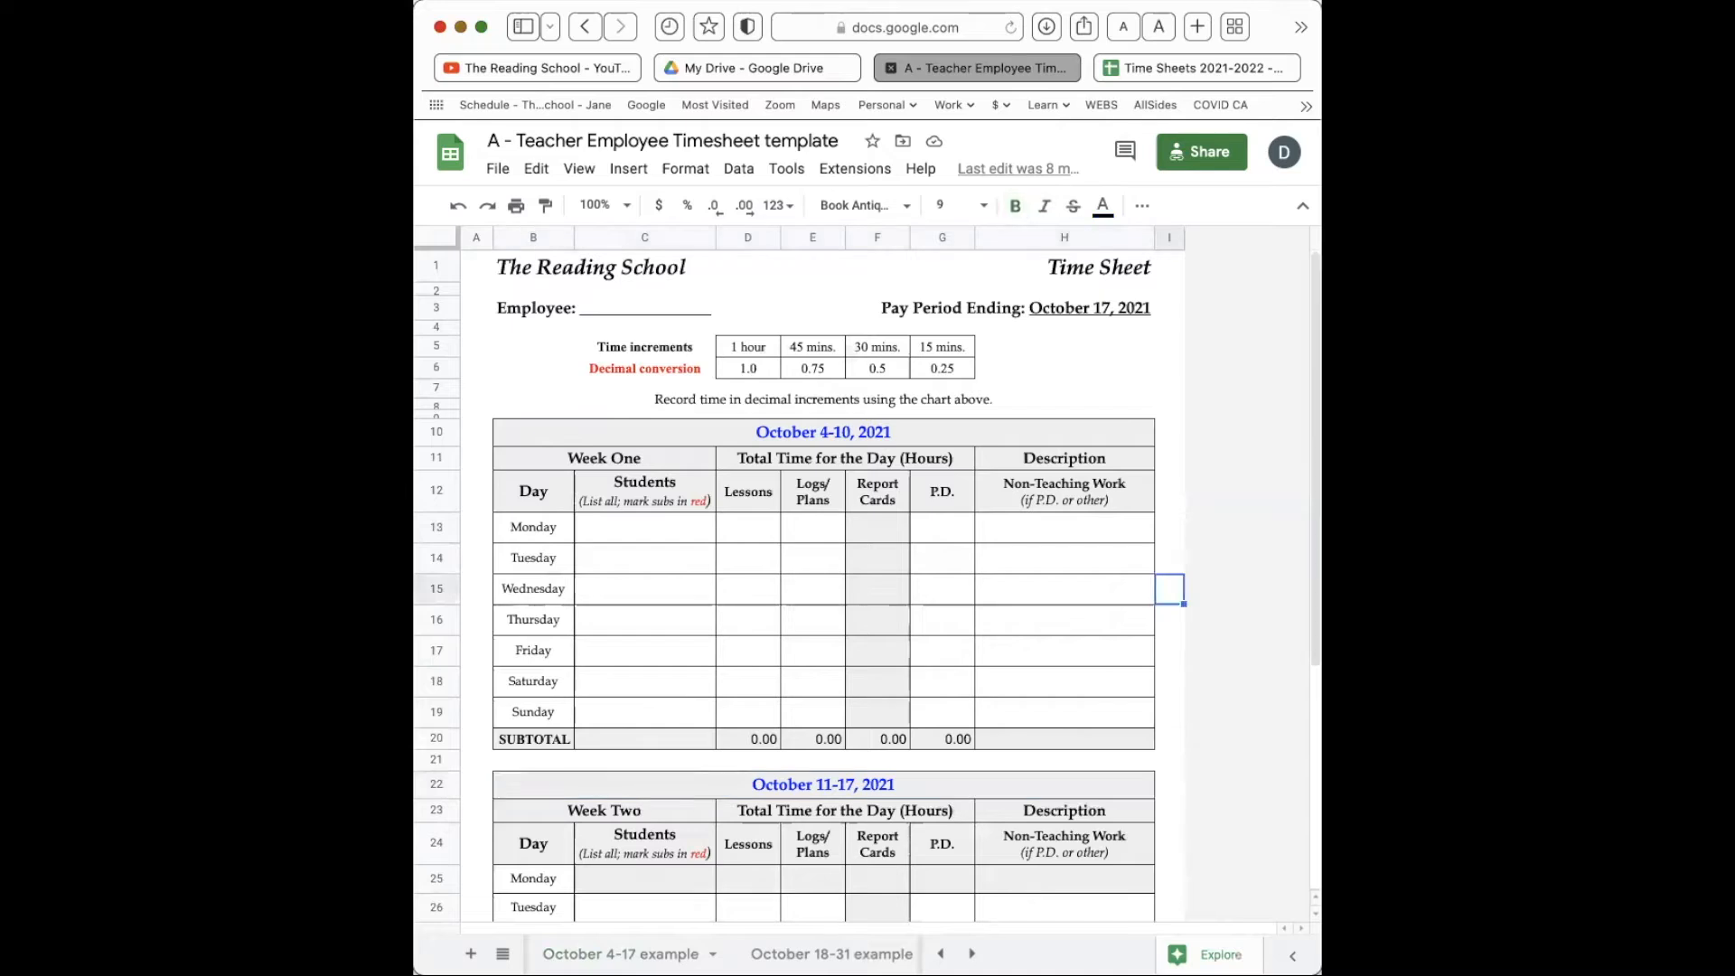
# - Review the Week One column headings from Students through Lessons, Logs/Plans, Report Cards and P.D. to Non-Teaching Work
pyautogui.click(533, 460)
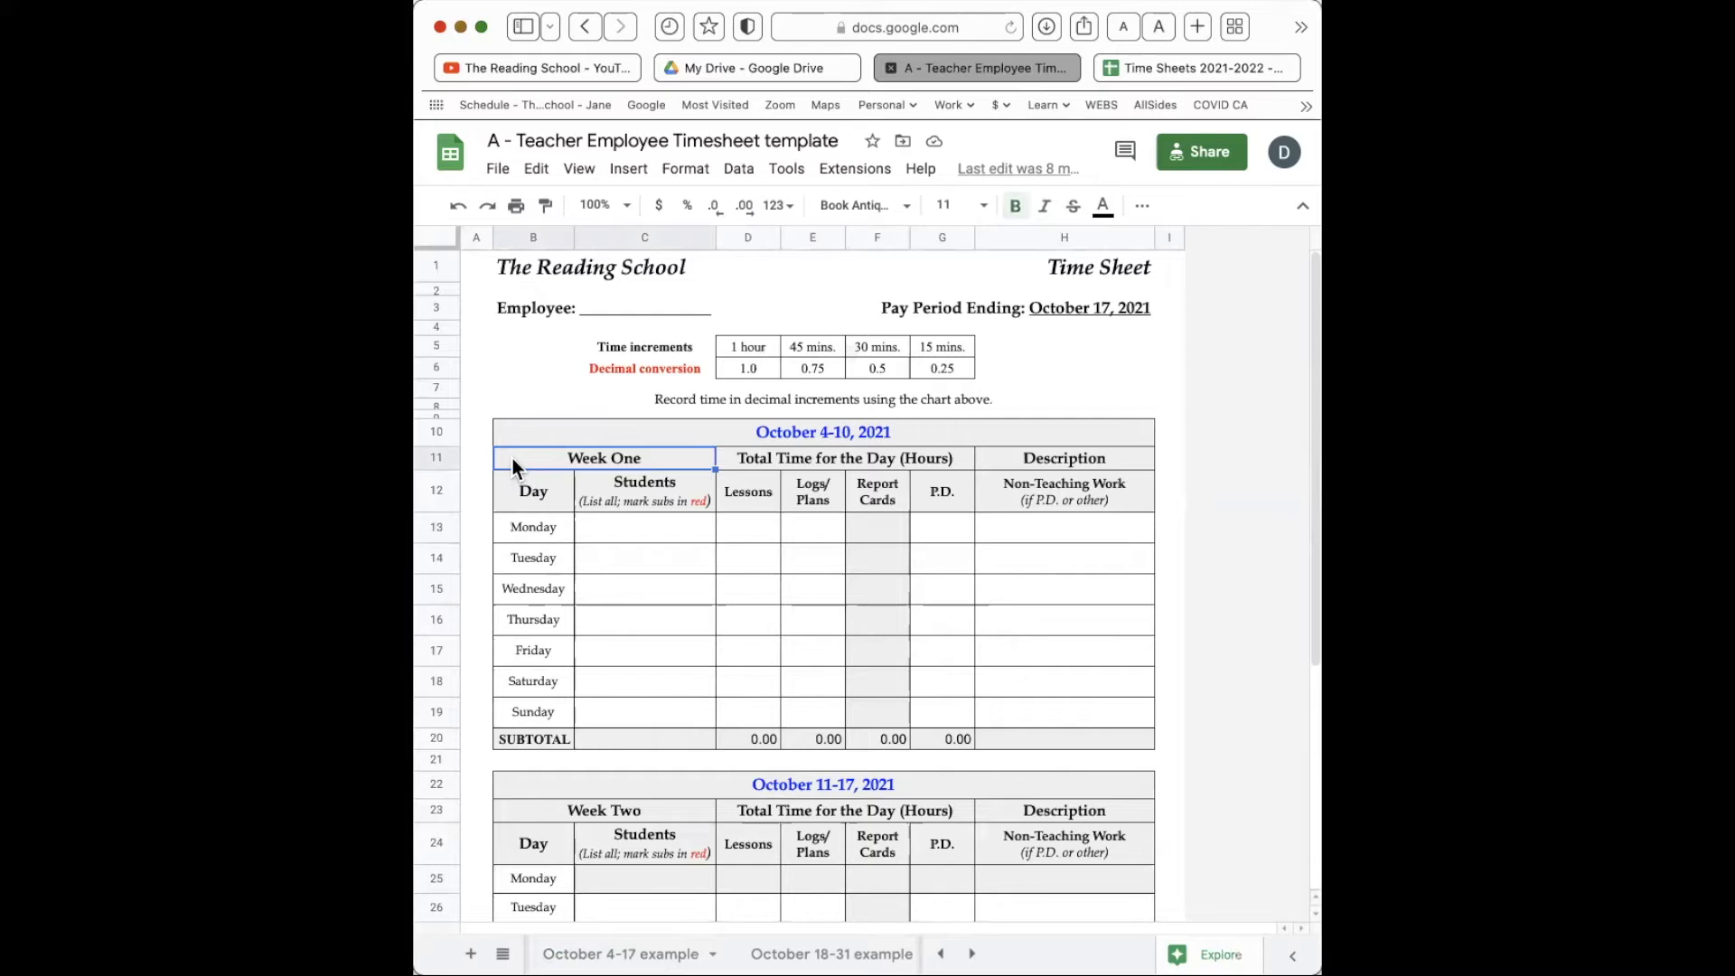
pyautogui.click(611, 534)
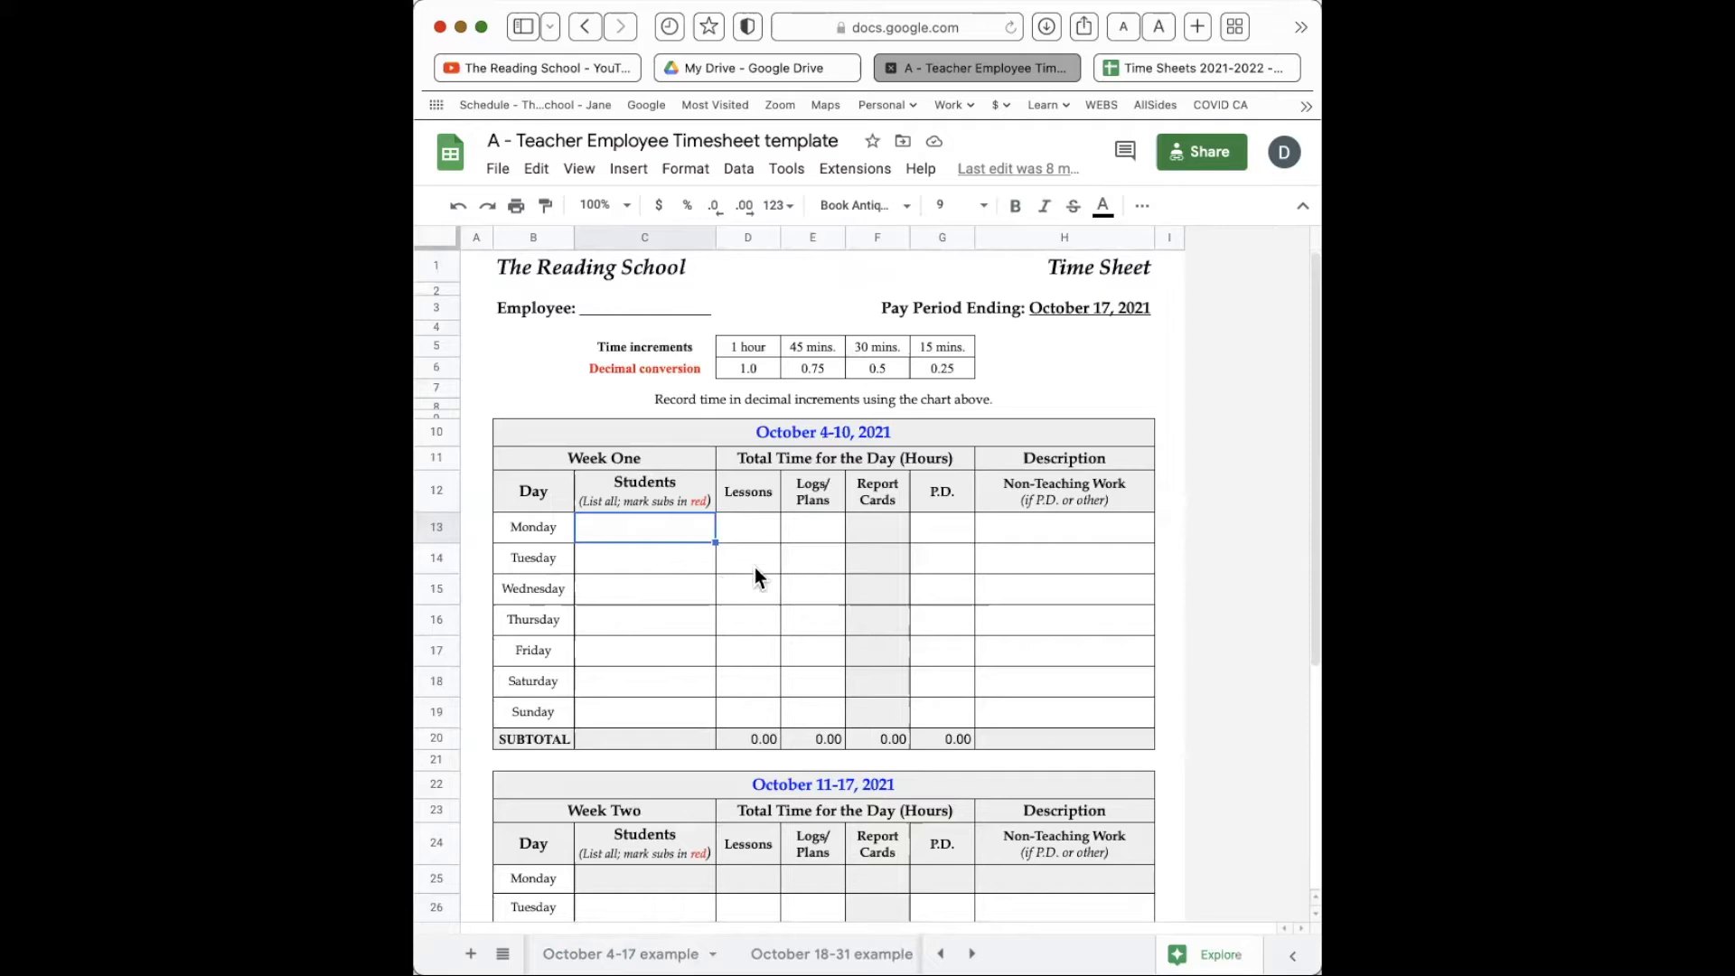
pyautogui.click(691, 502)
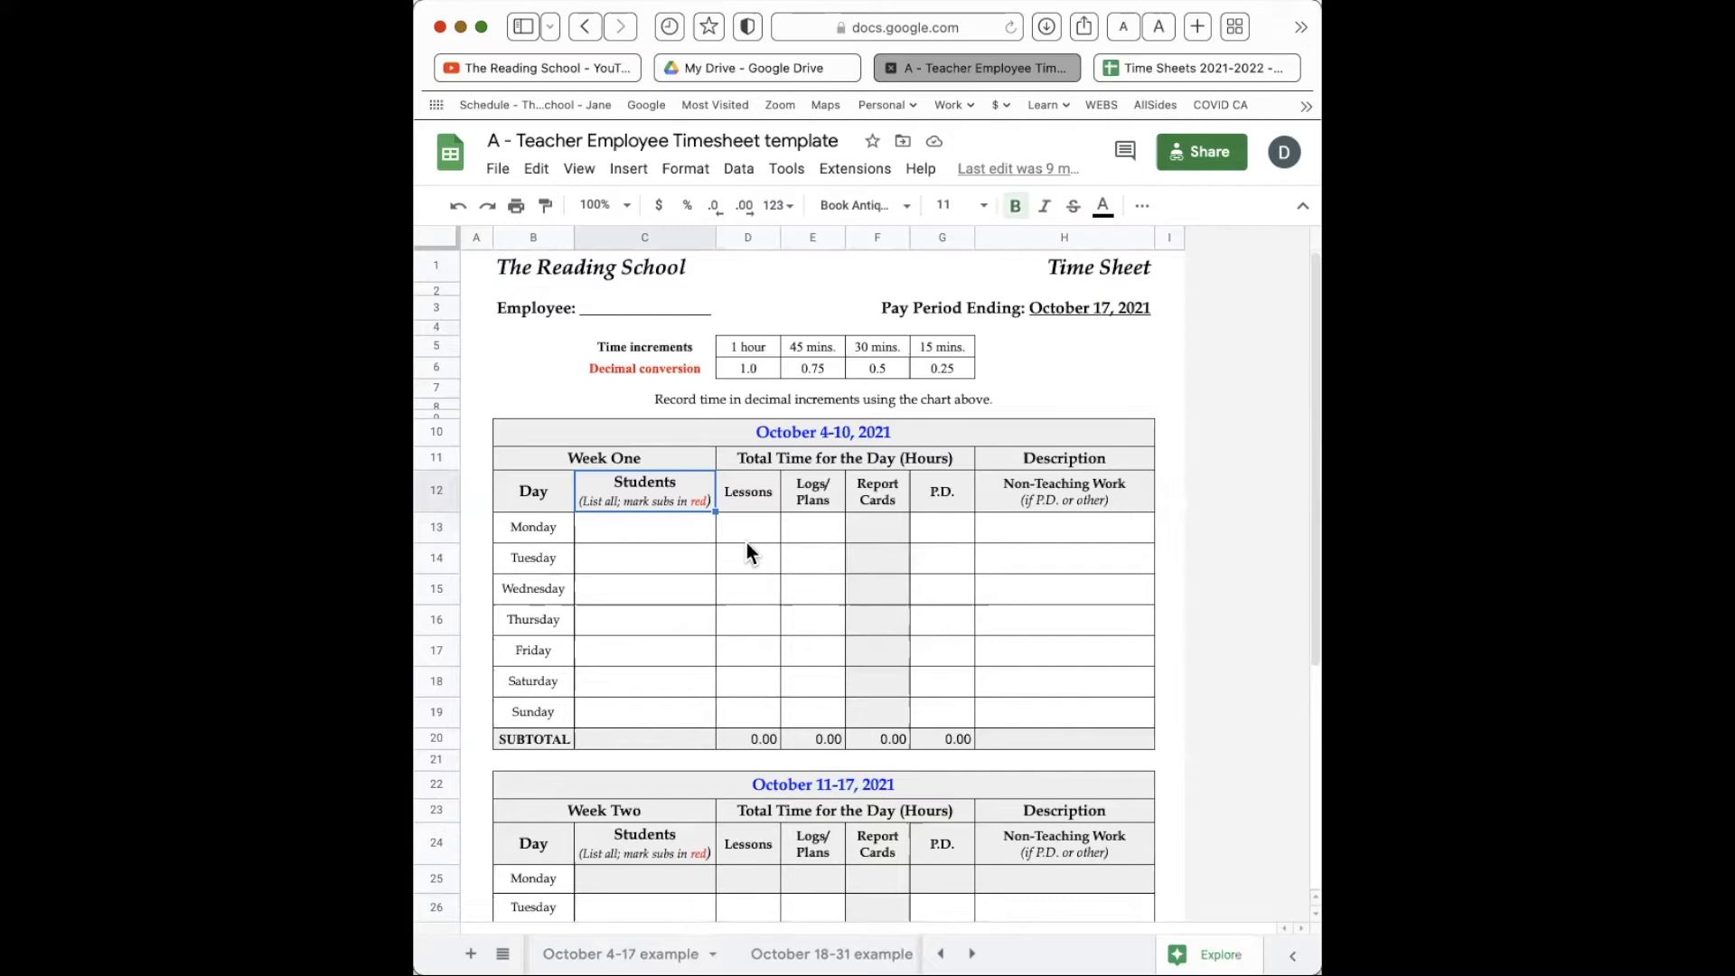
pyautogui.click(692, 529)
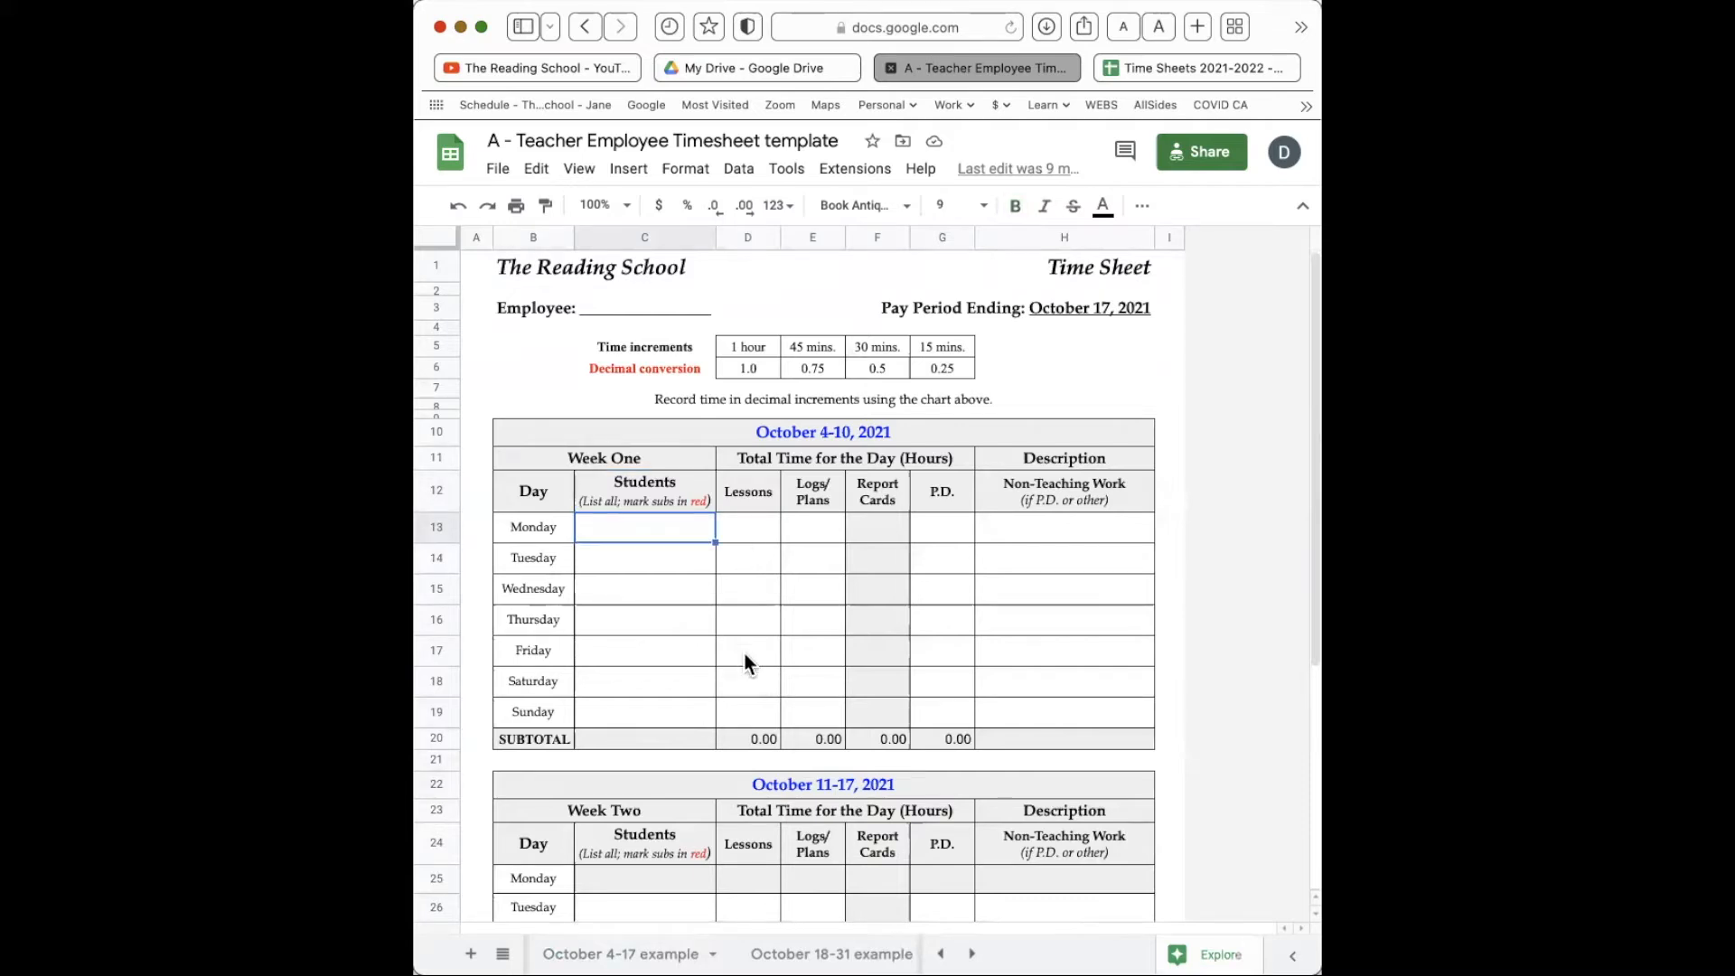
pyautogui.press('Tab')
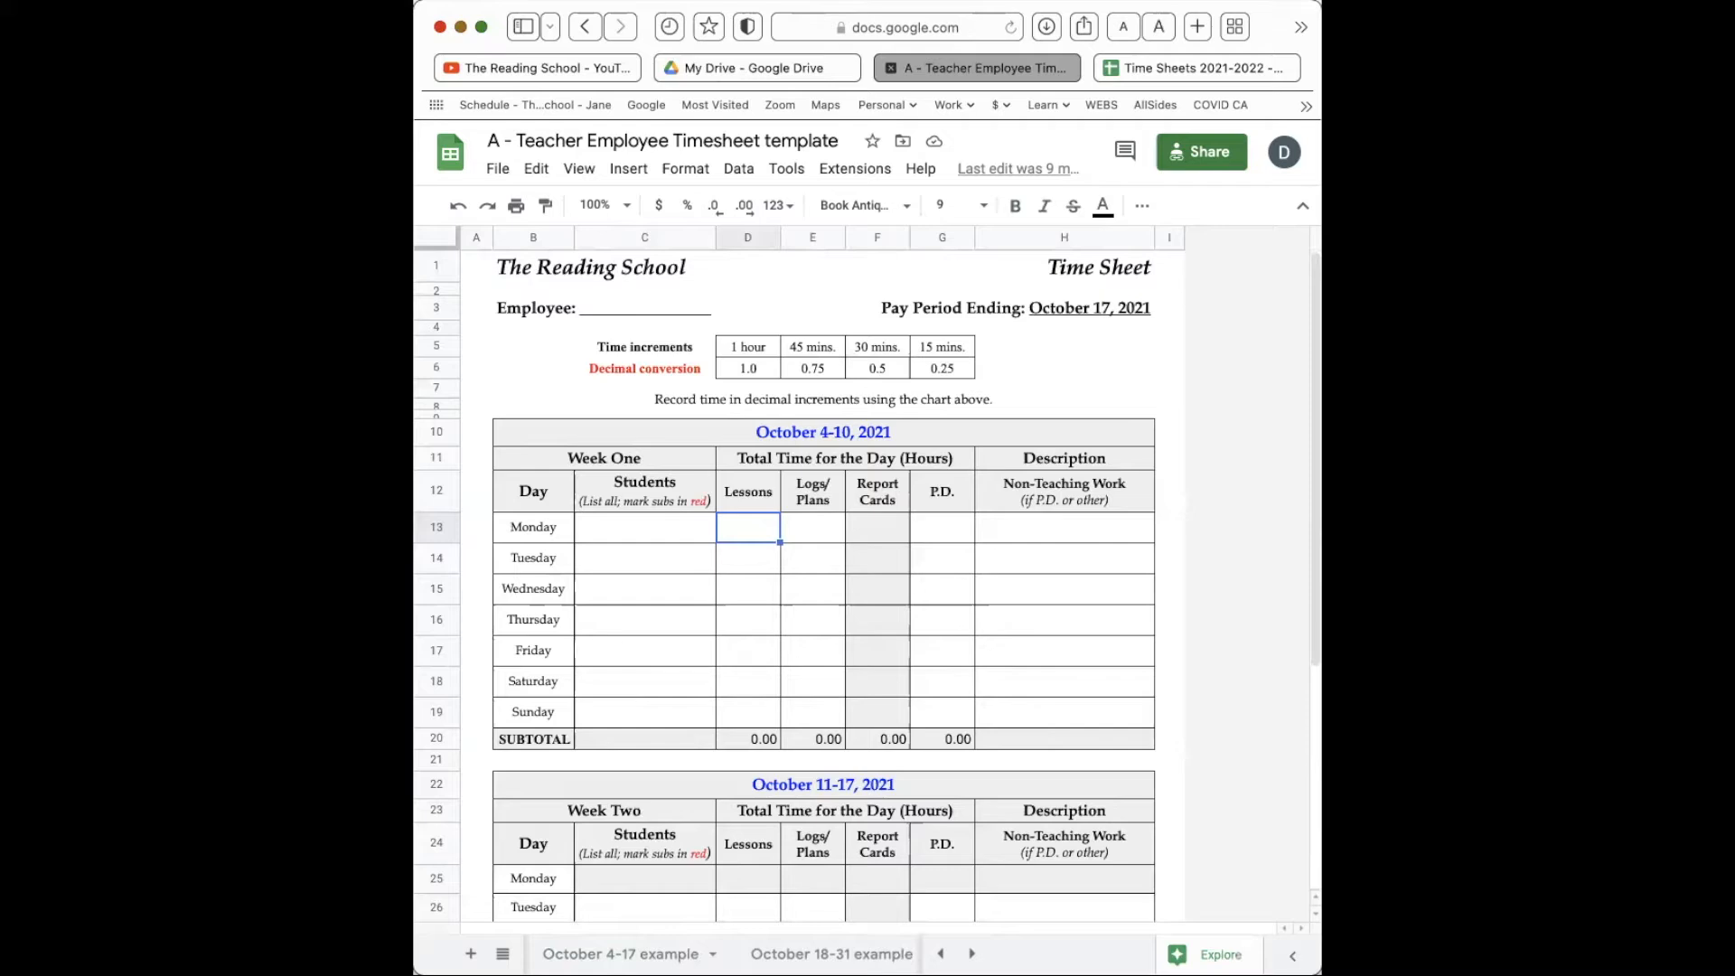
pyautogui.press('Up')
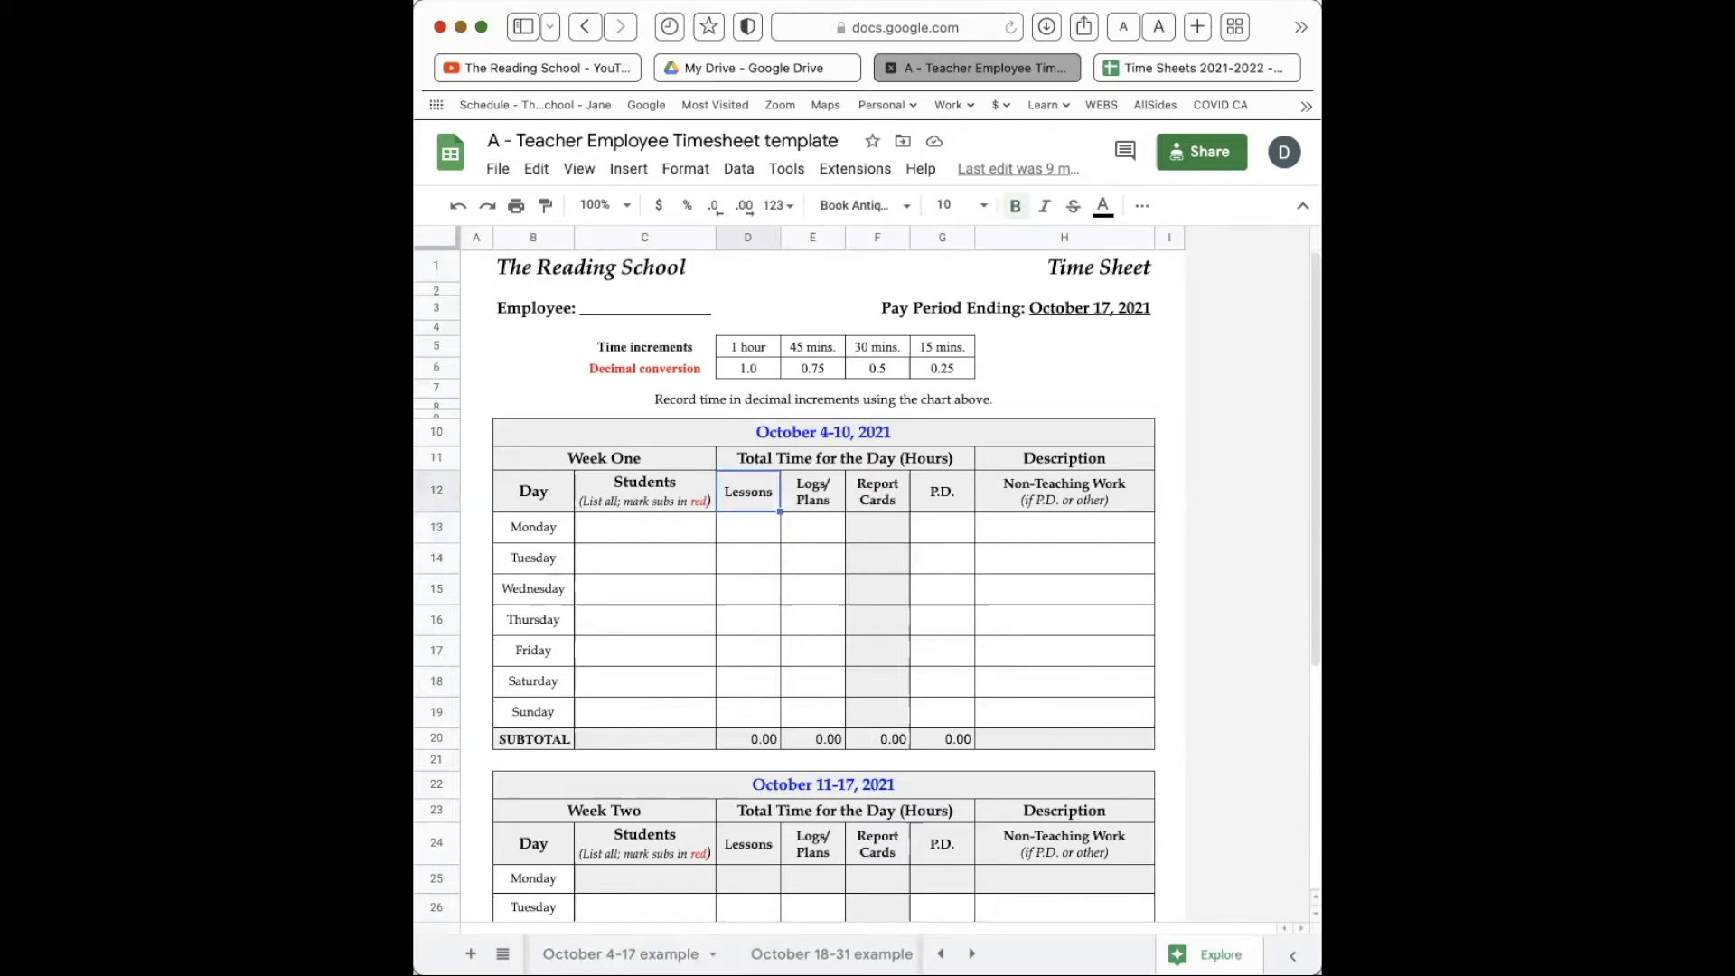
pyautogui.press('Up')
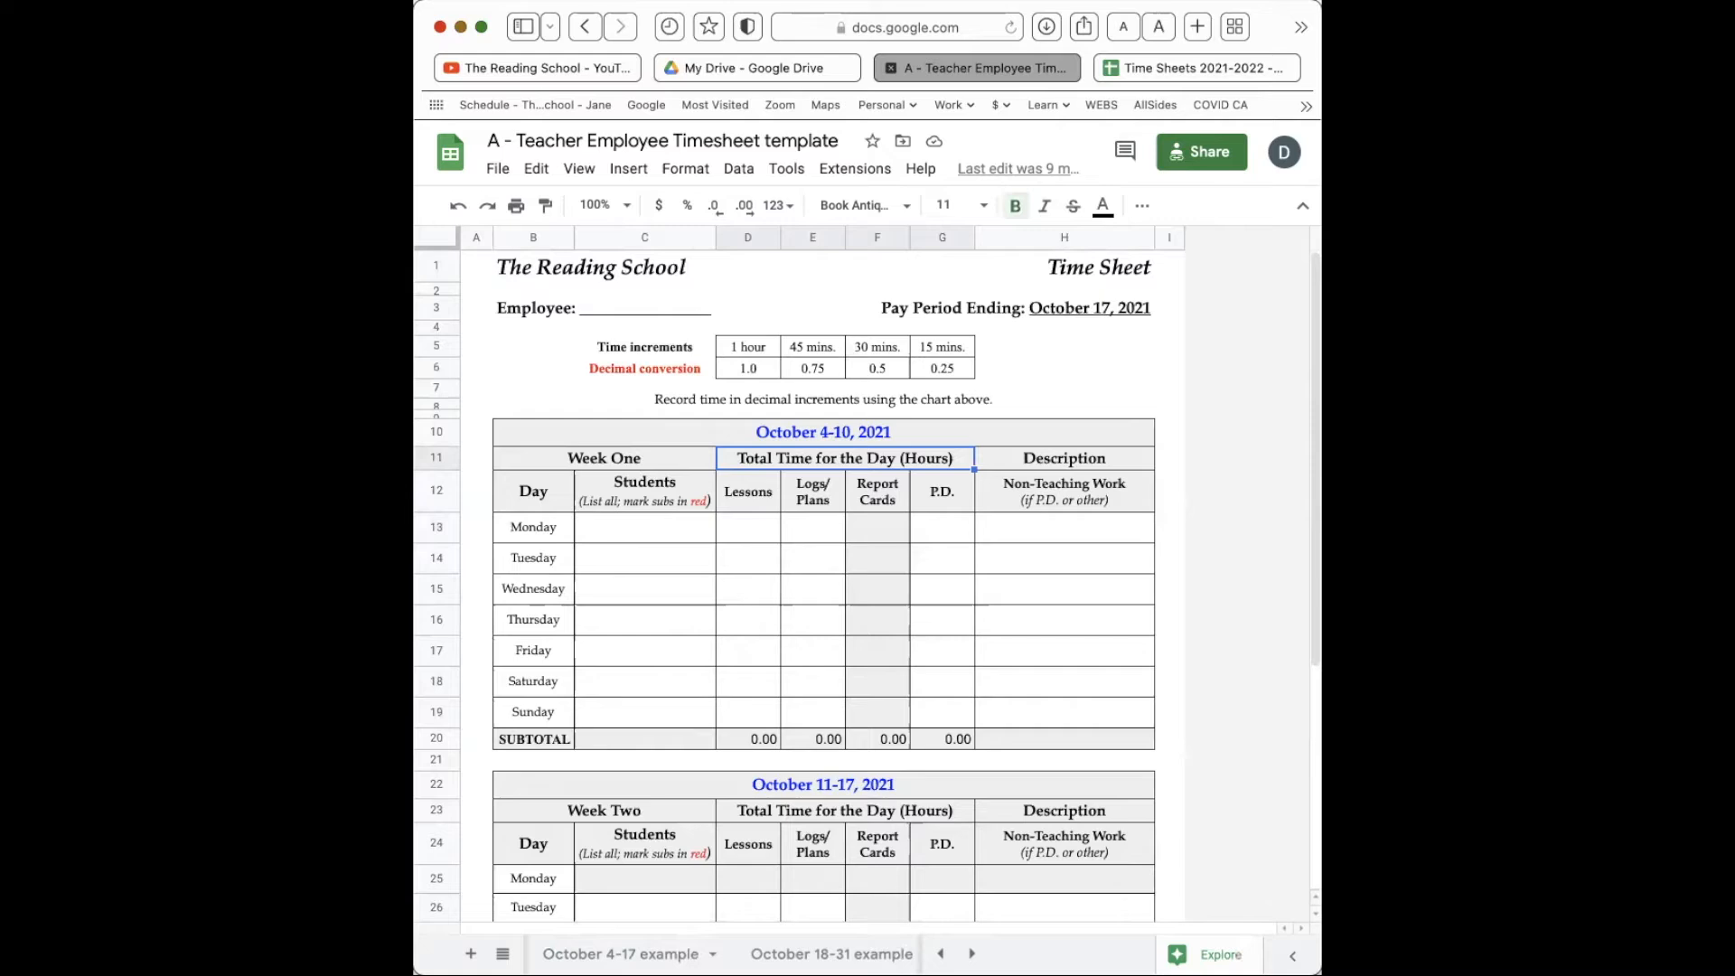
pyautogui.press('Down')
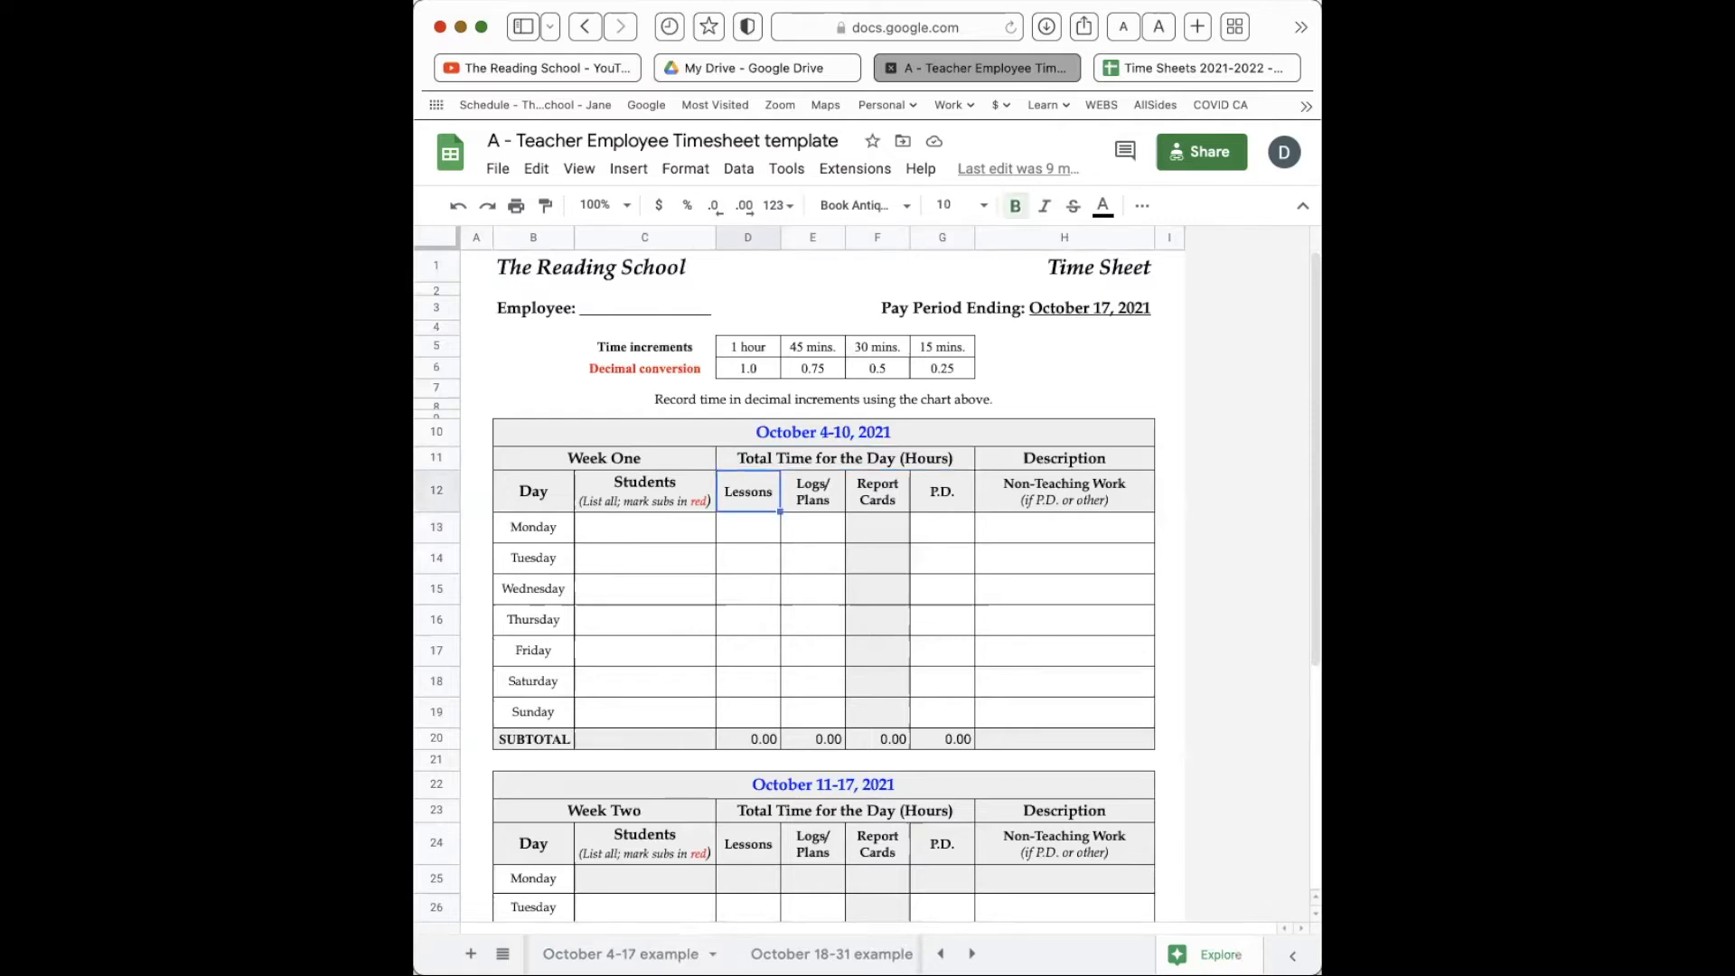
pyautogui.press('Right')
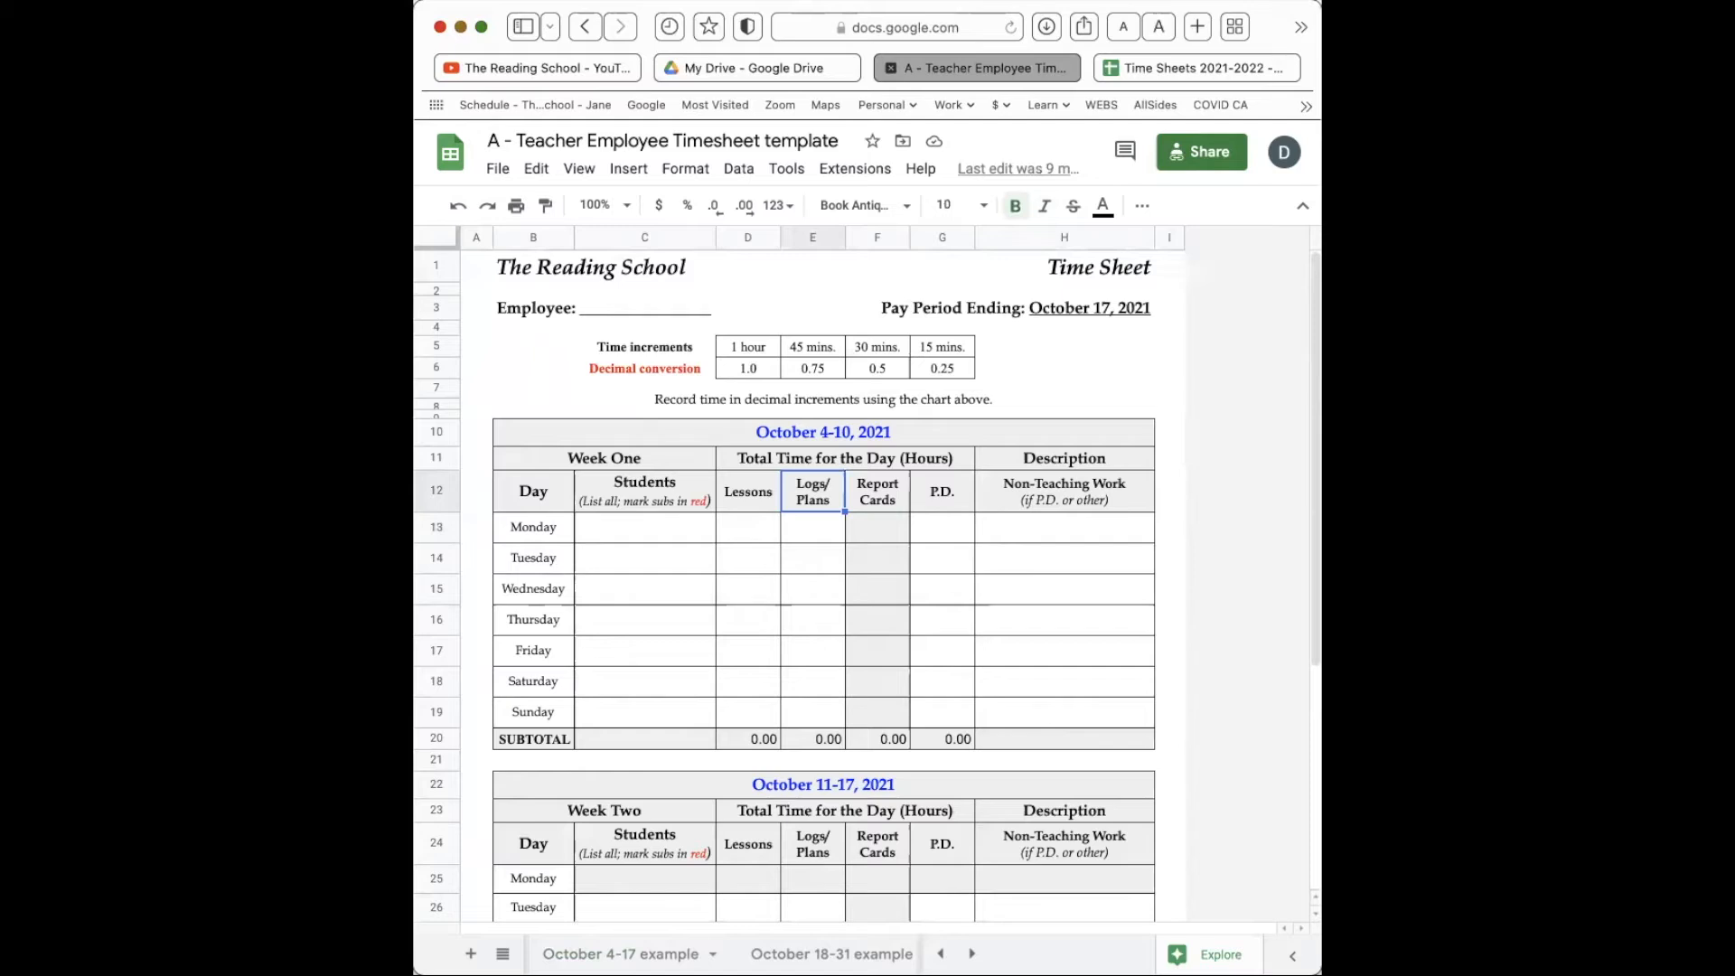
pyautogui.press('Right')
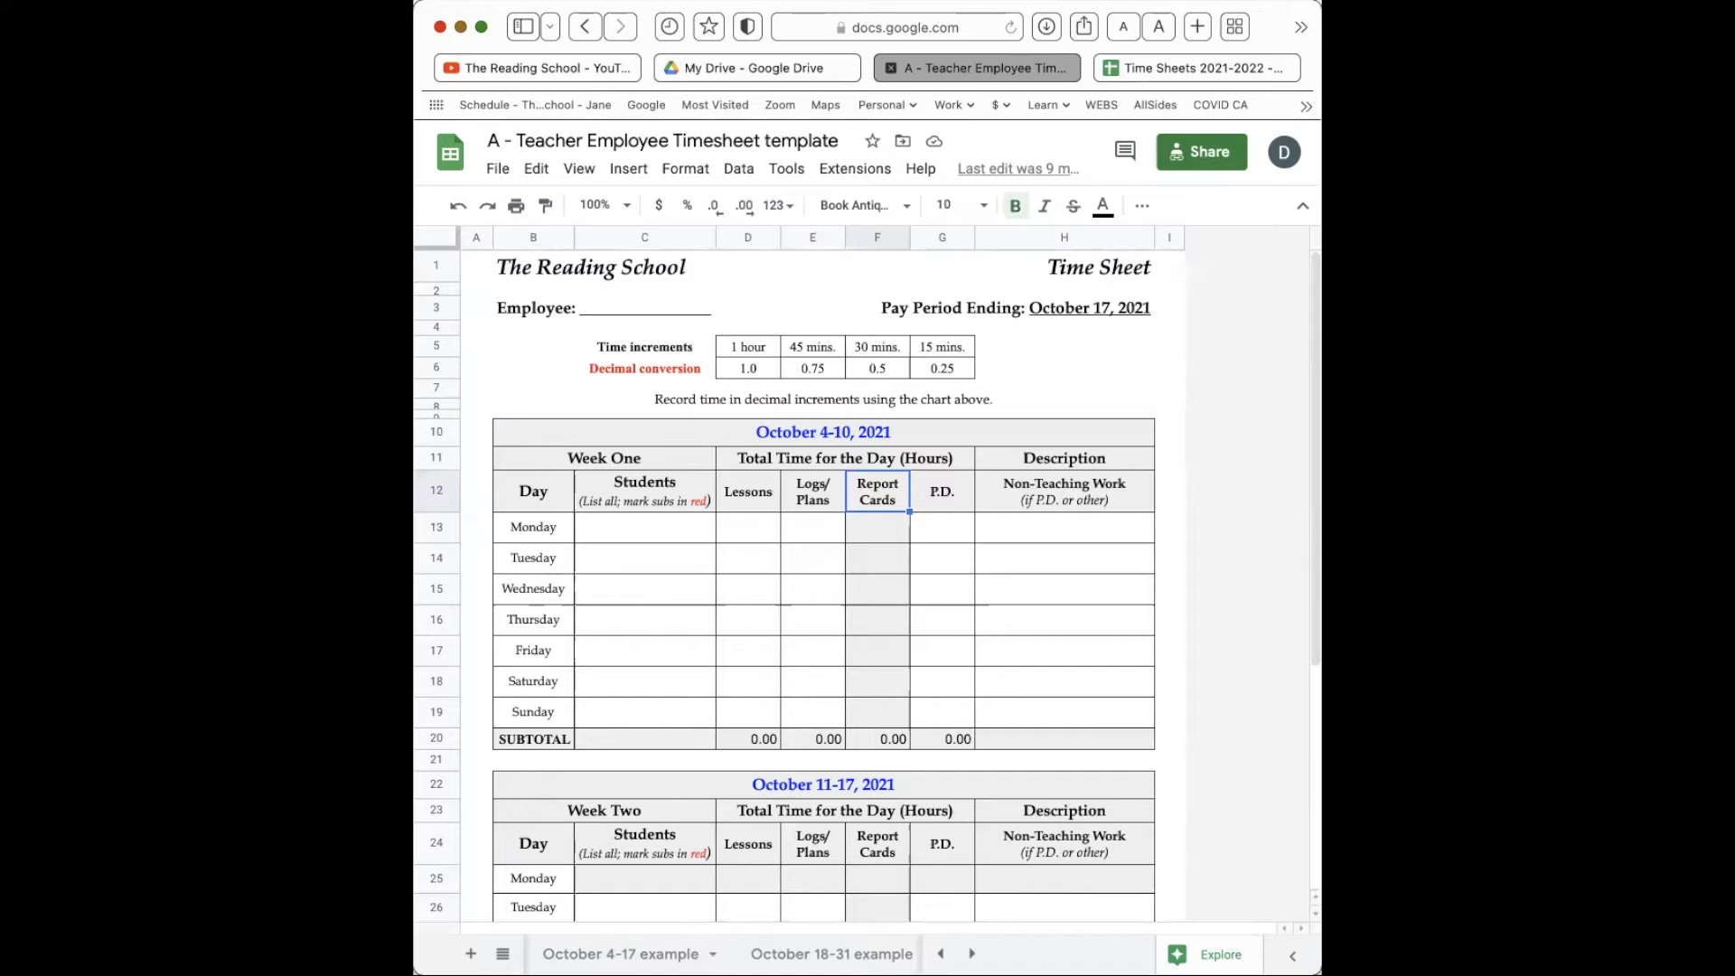
pyautogui.press('Right')
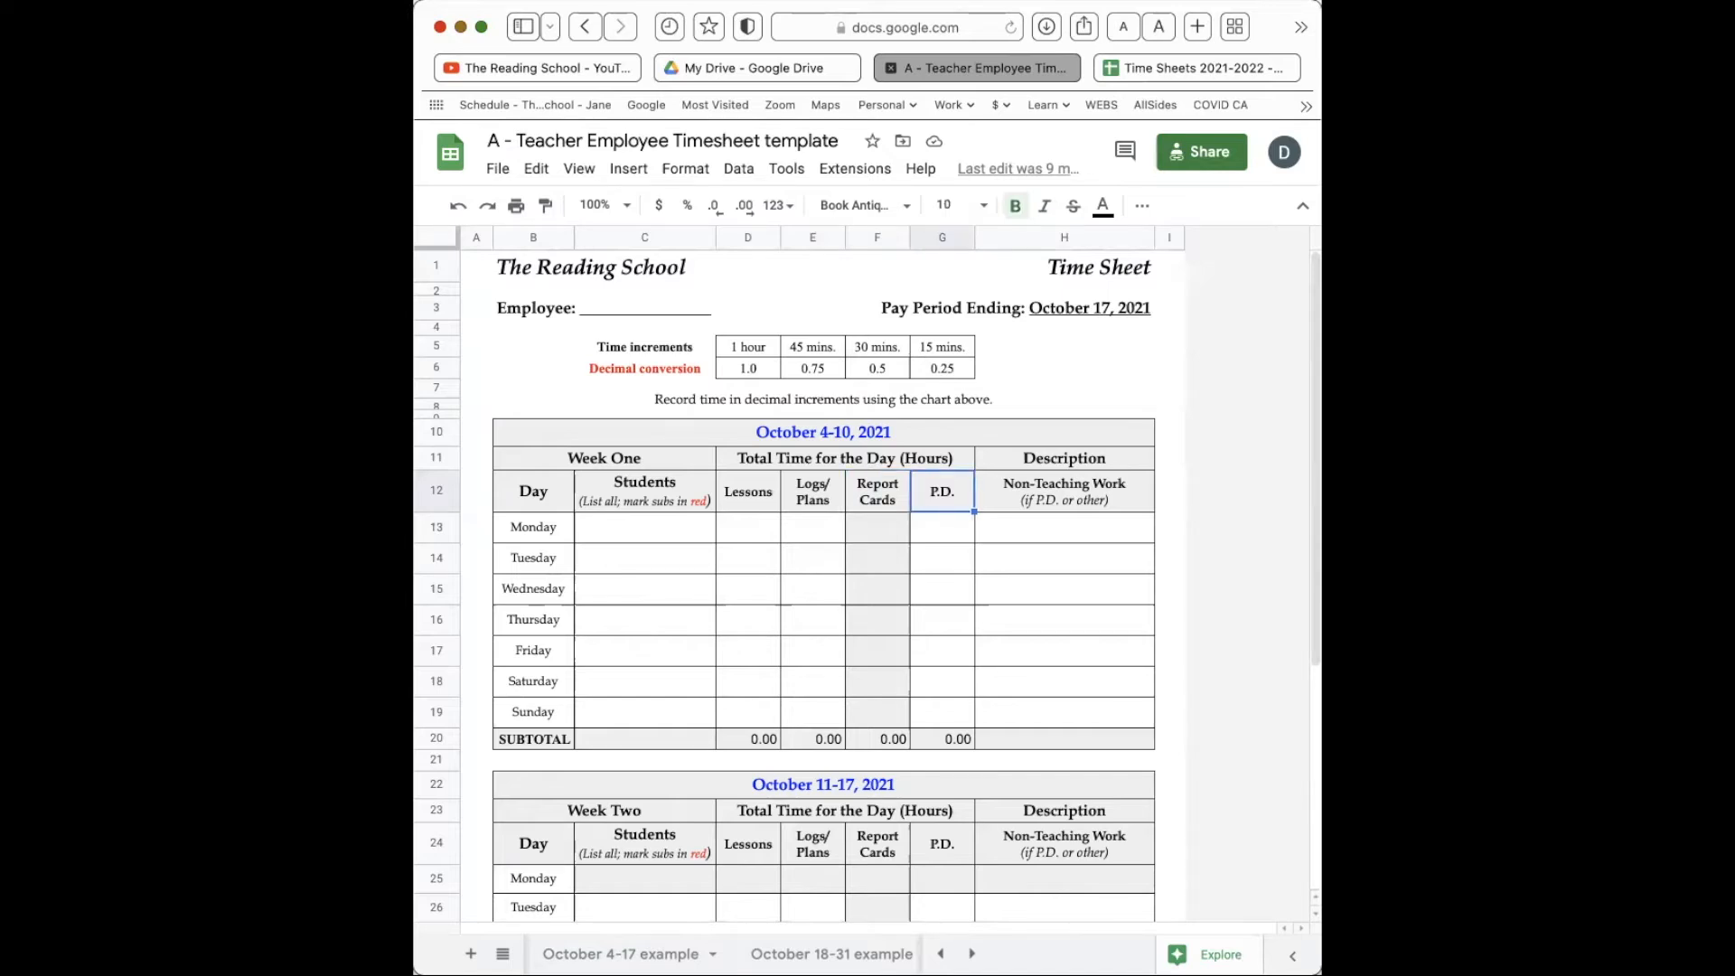
pyautogui.press('Right')
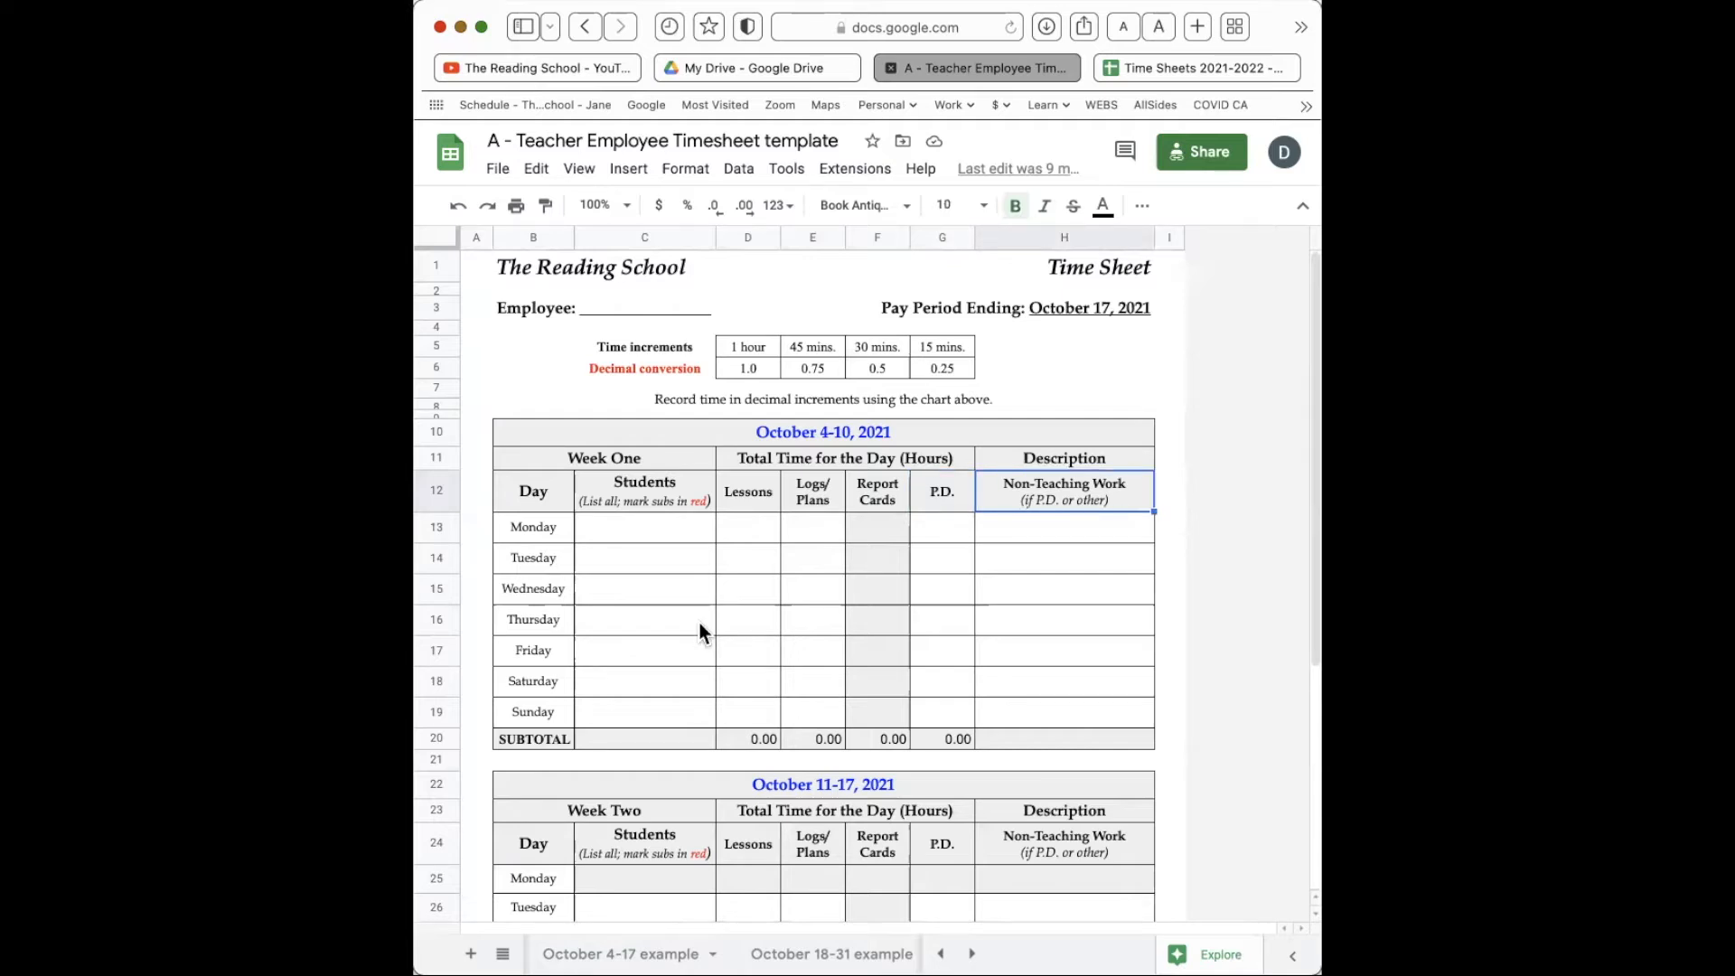
# - Enter the student's first name in Monday's Students cell of the Week One table
pyautogui.click(661, 535)
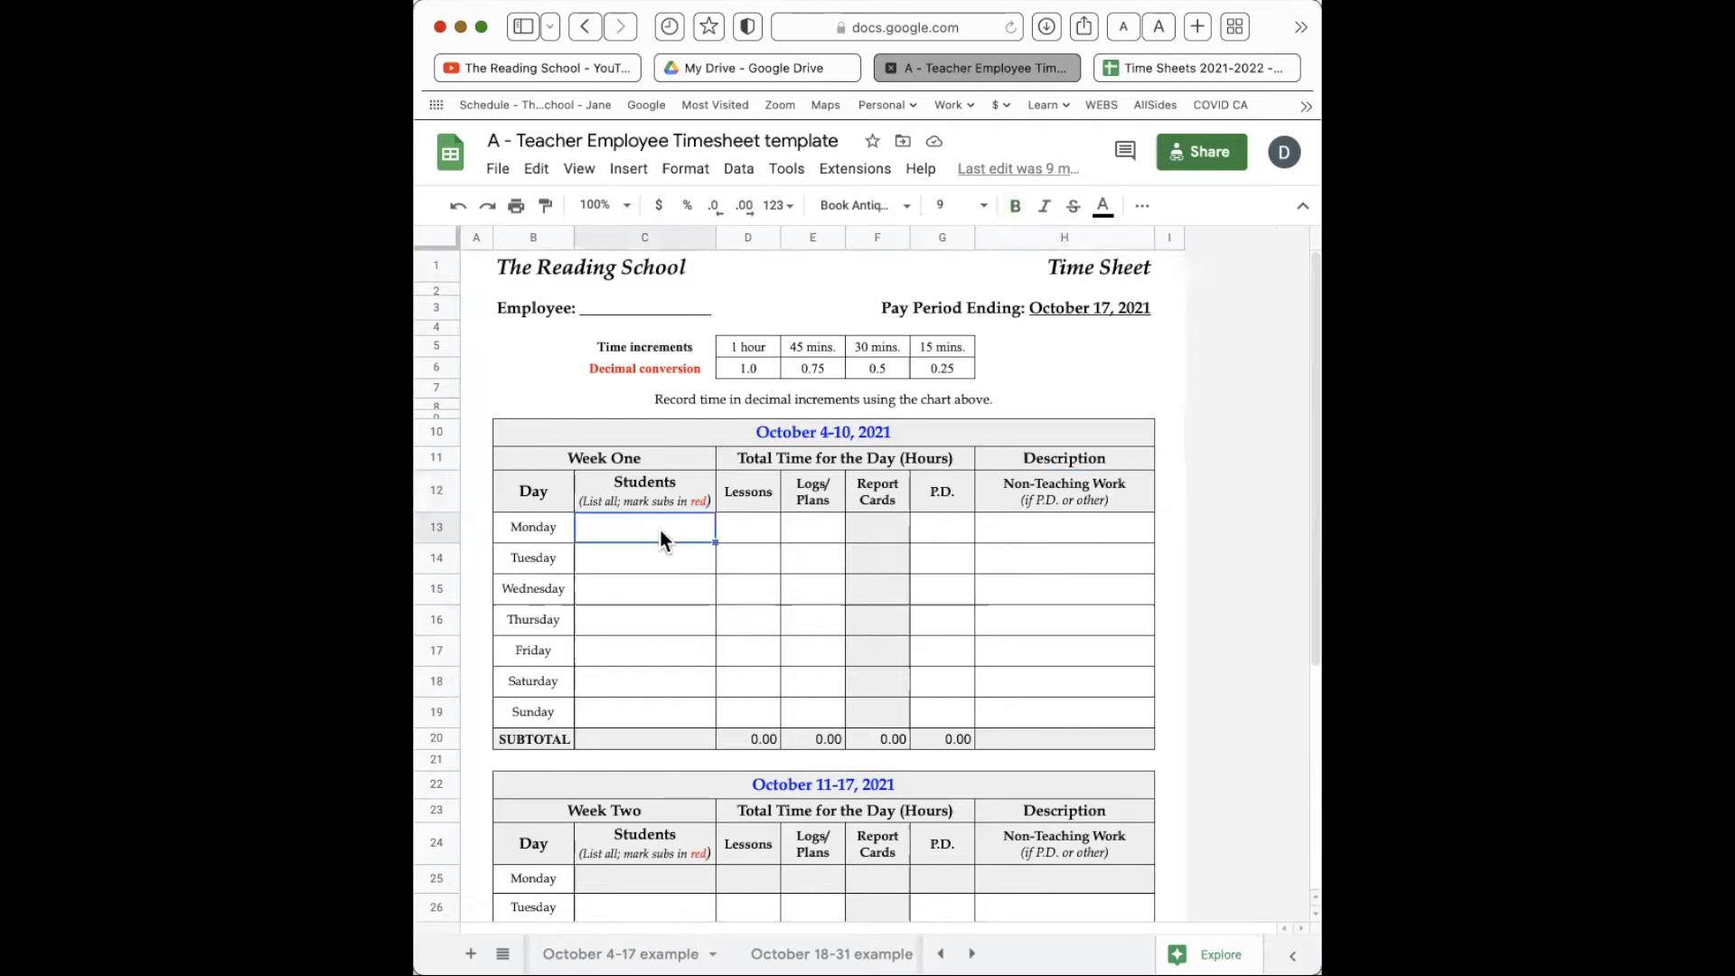
pyautogui.write('Nadia')
pyautogui.press('Tab')
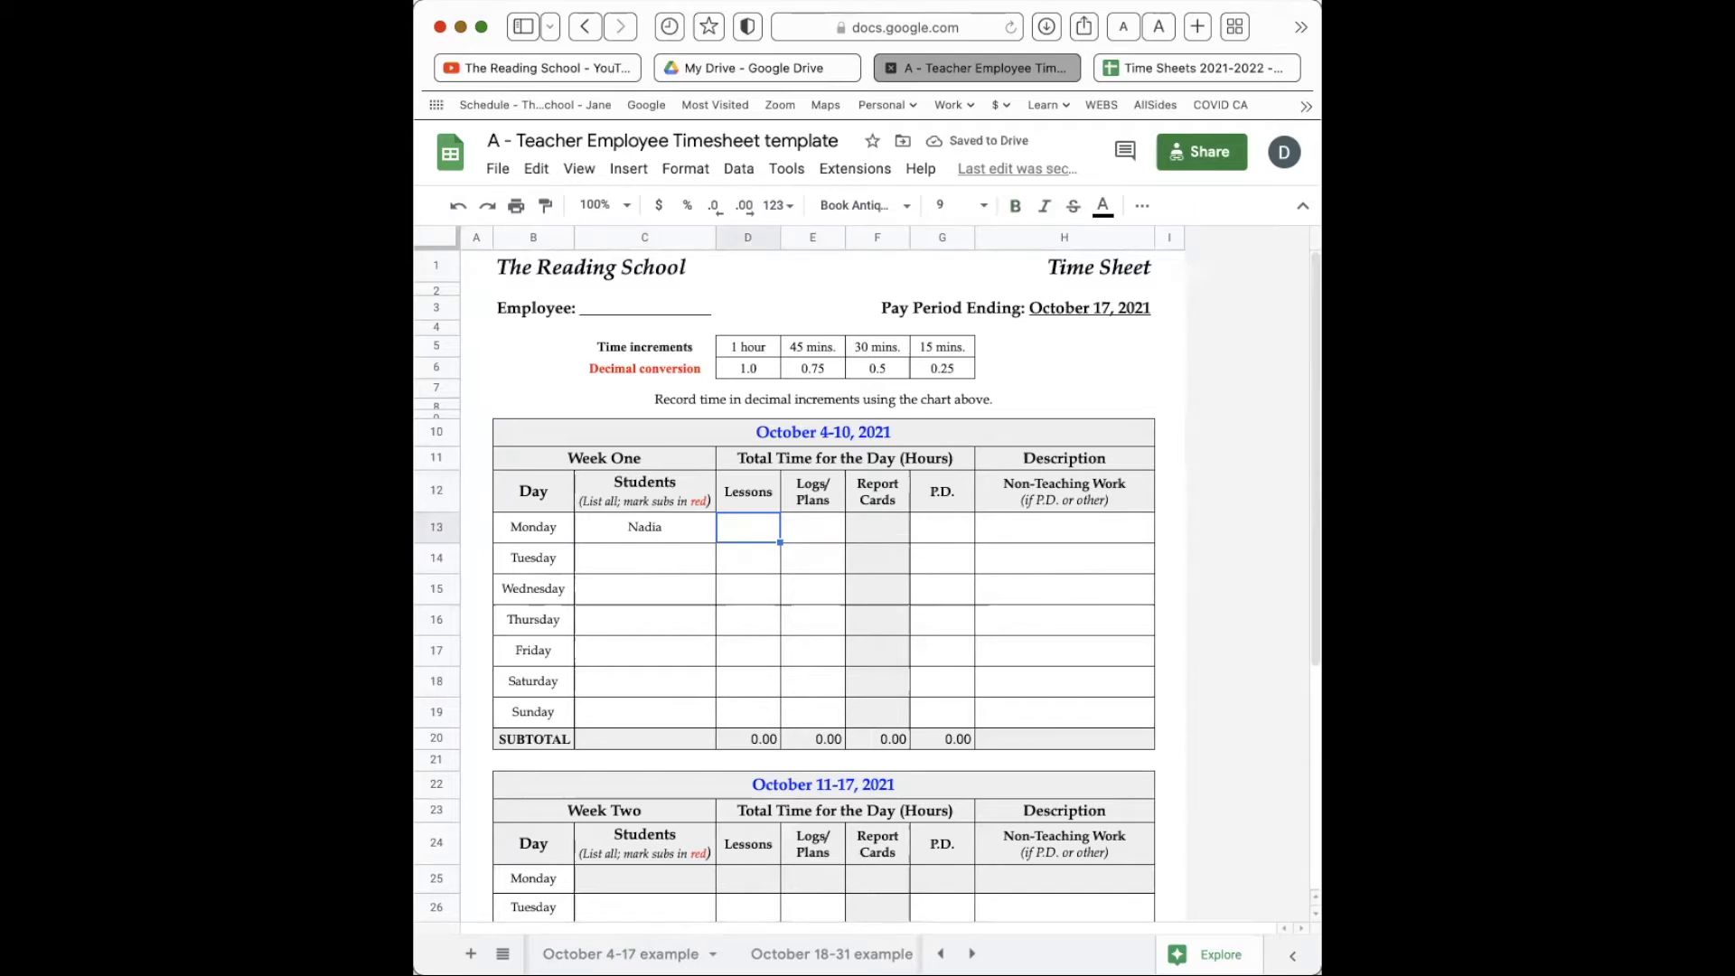
# - Check the decimal conversion chart for 1 hour and record 1.0 under Lessons for Monday of Week One
pyautogui.moveTo(759, 335); pyautogui.dragTo(756, 371)
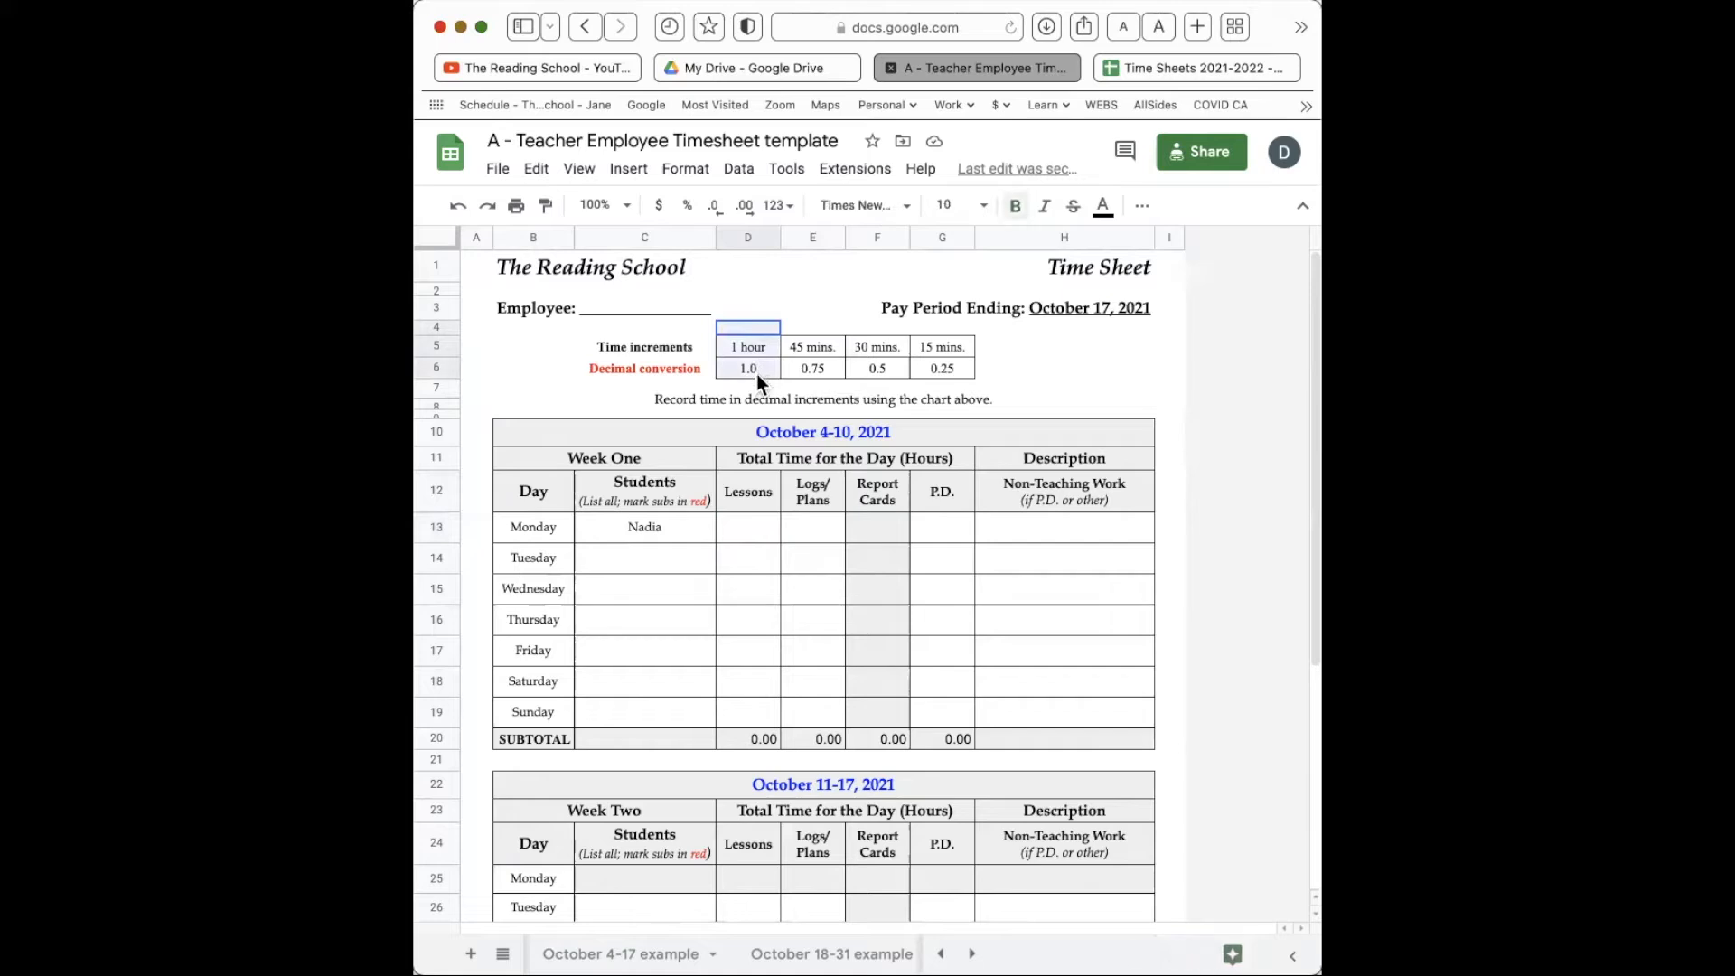
pyautogui.click(755, 534)
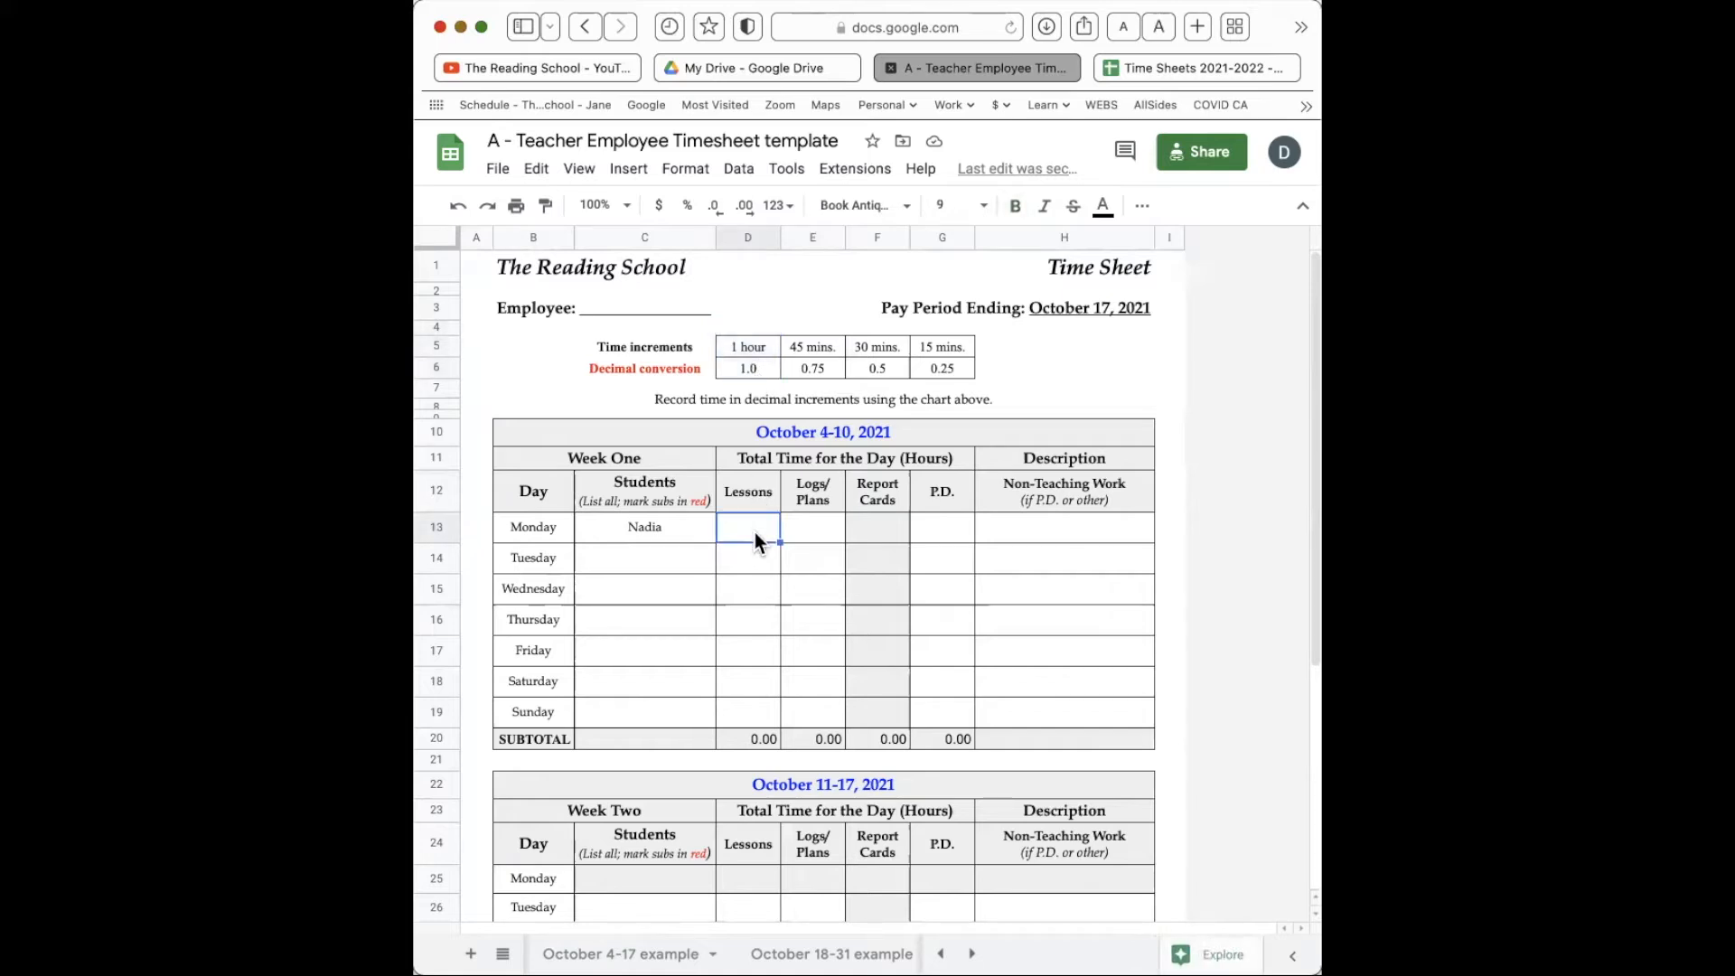
pyautogui.moveTo(645, 350); pyautogui.dragTo(751, 400)
pyautogui.click(756, 528)
pyautogui.write('1')
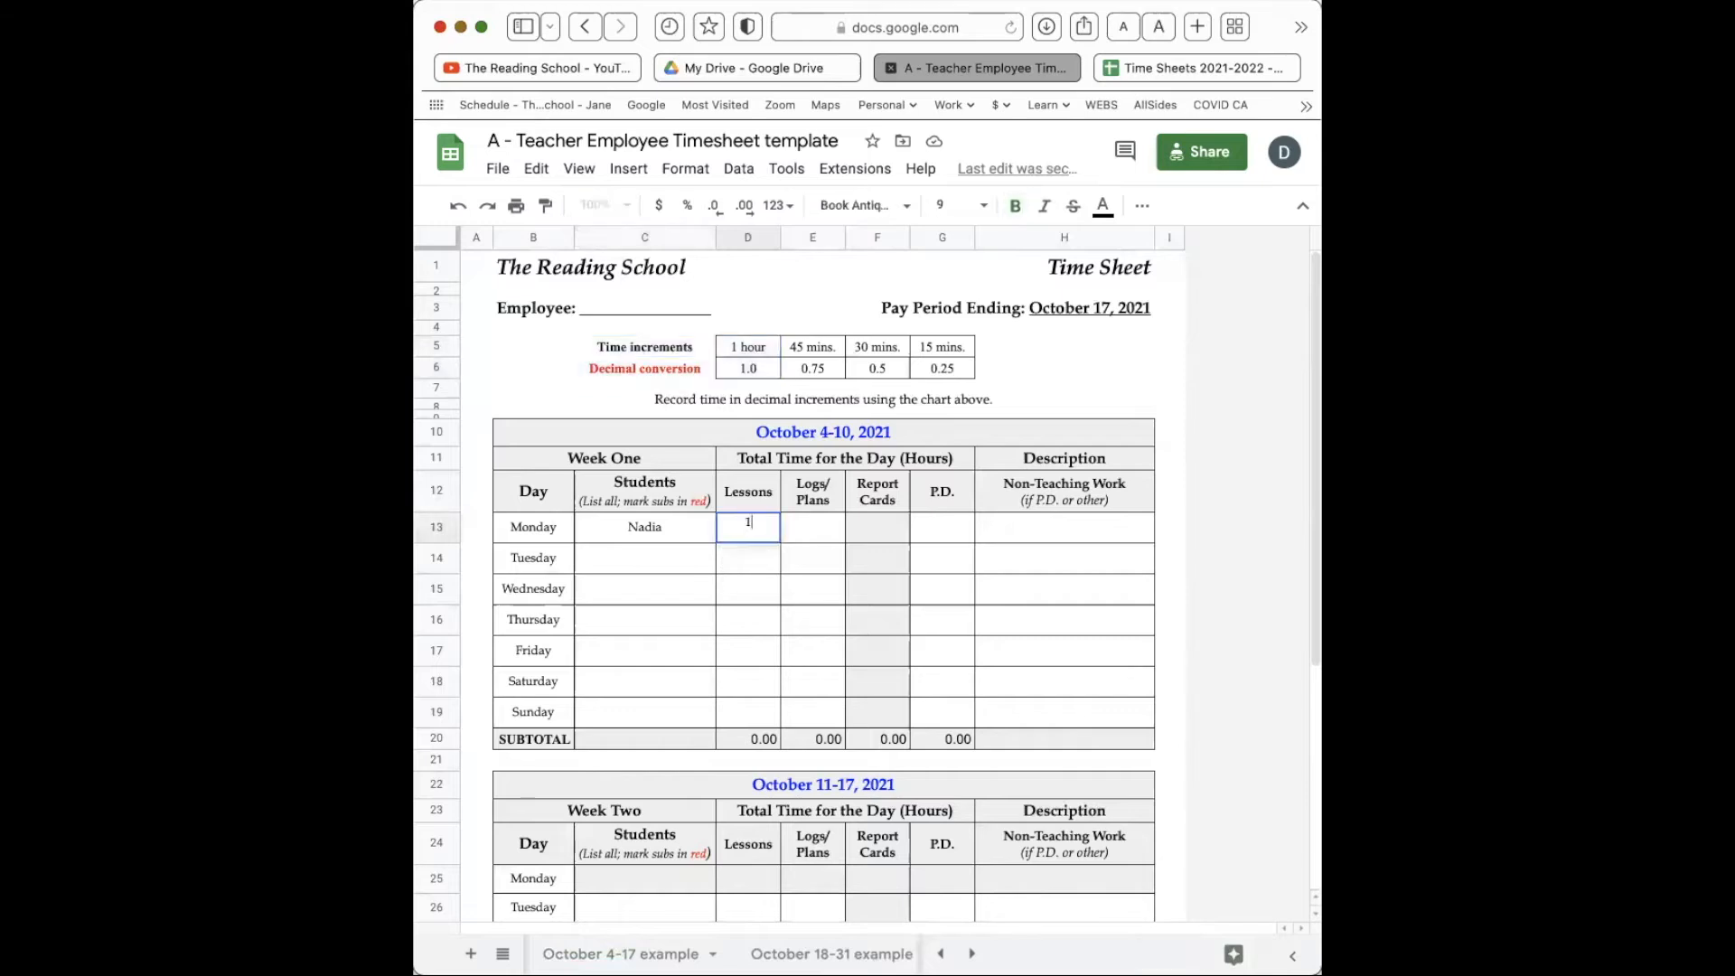
pyautogui.write('.0')
pyautogui.press('Tab')
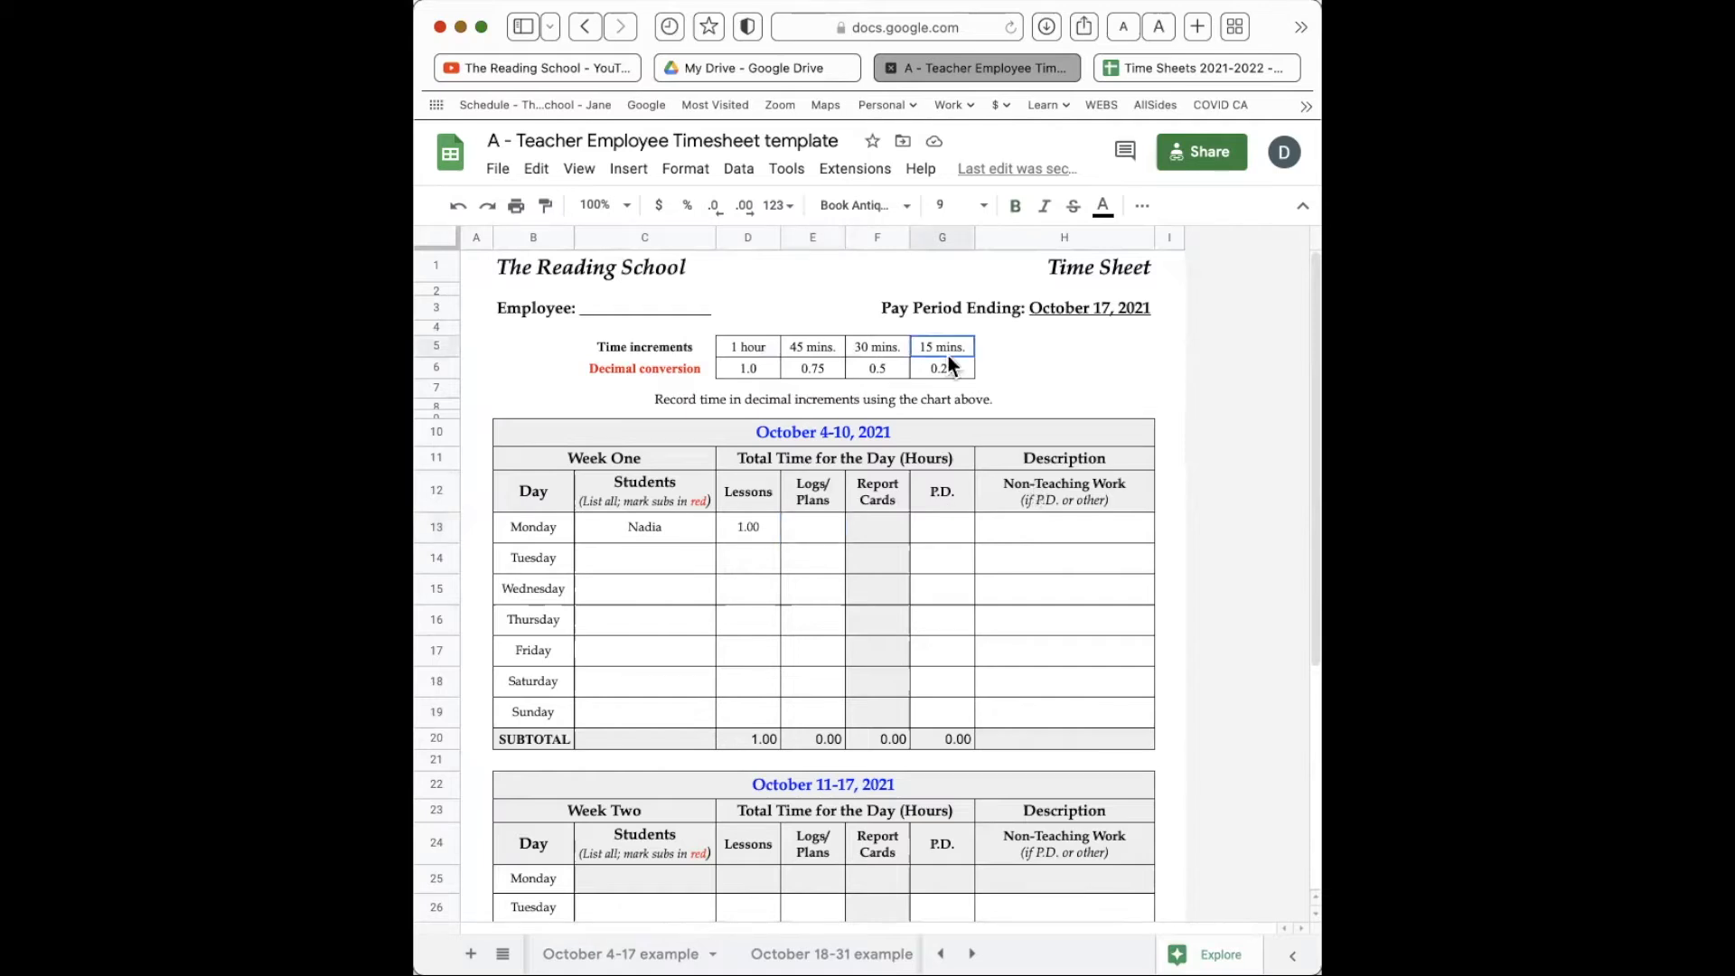
# - Record 0.25 under Logs/Plans for Monday of Week One, leaving Report Cards and P.D. blank
pyautogui.write('0.25')
pyautogui.press('Tab')
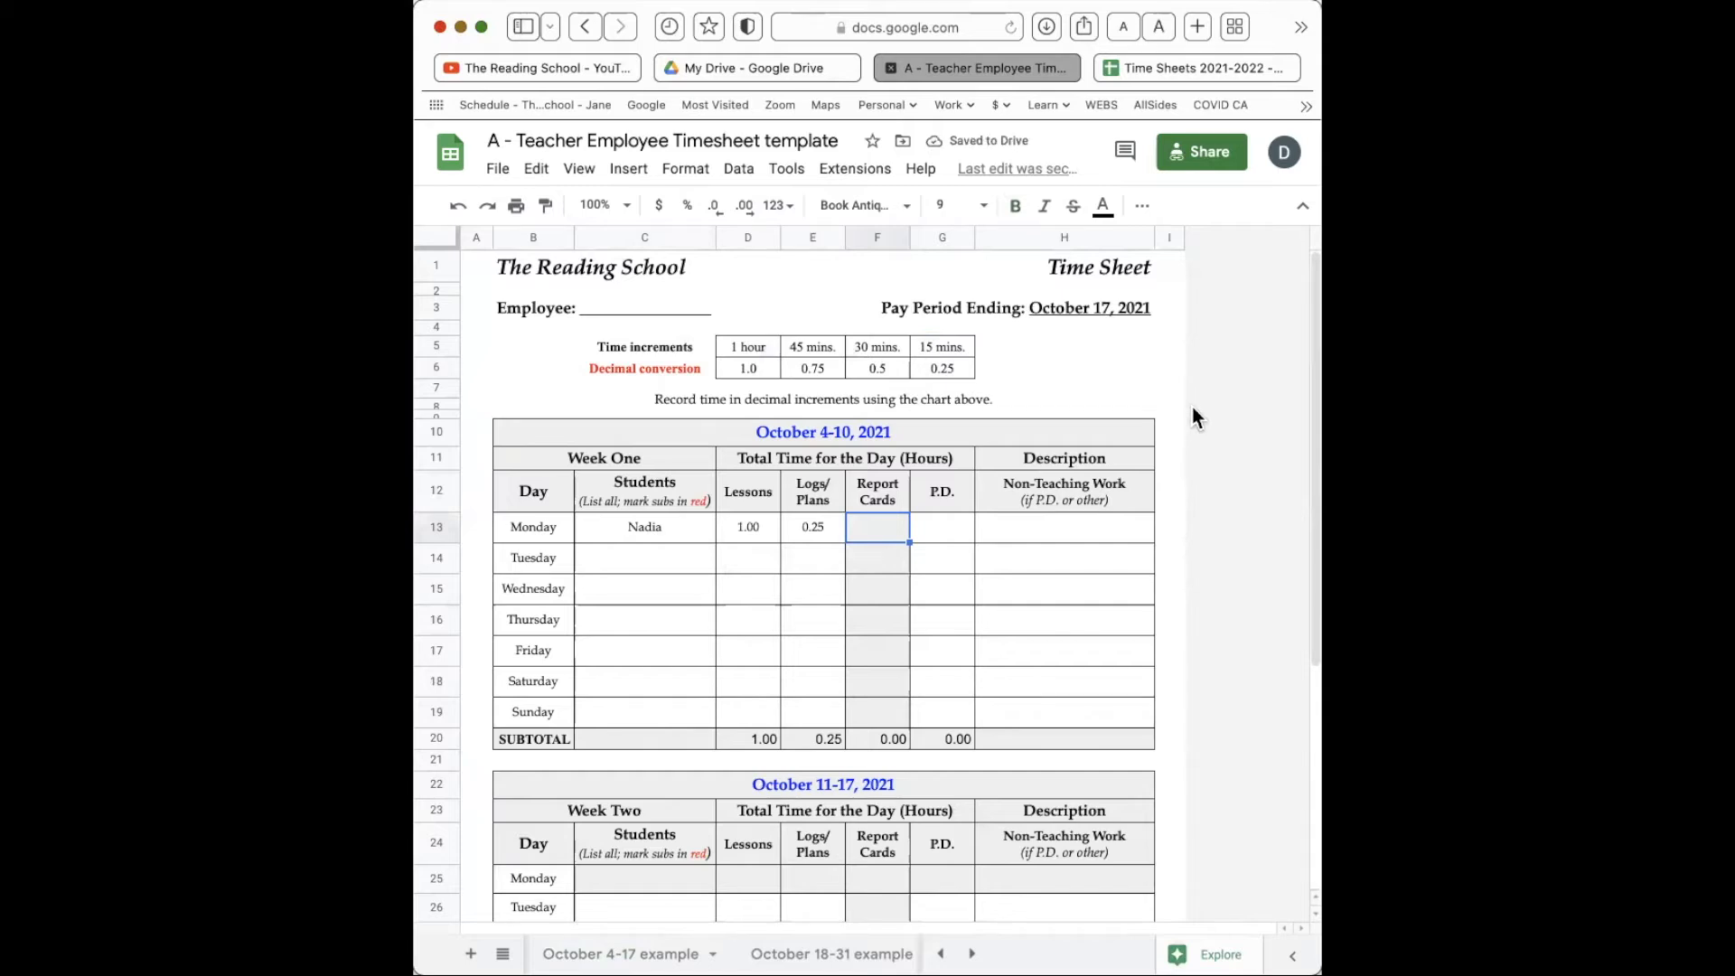
pyautogui.click(956, 539)
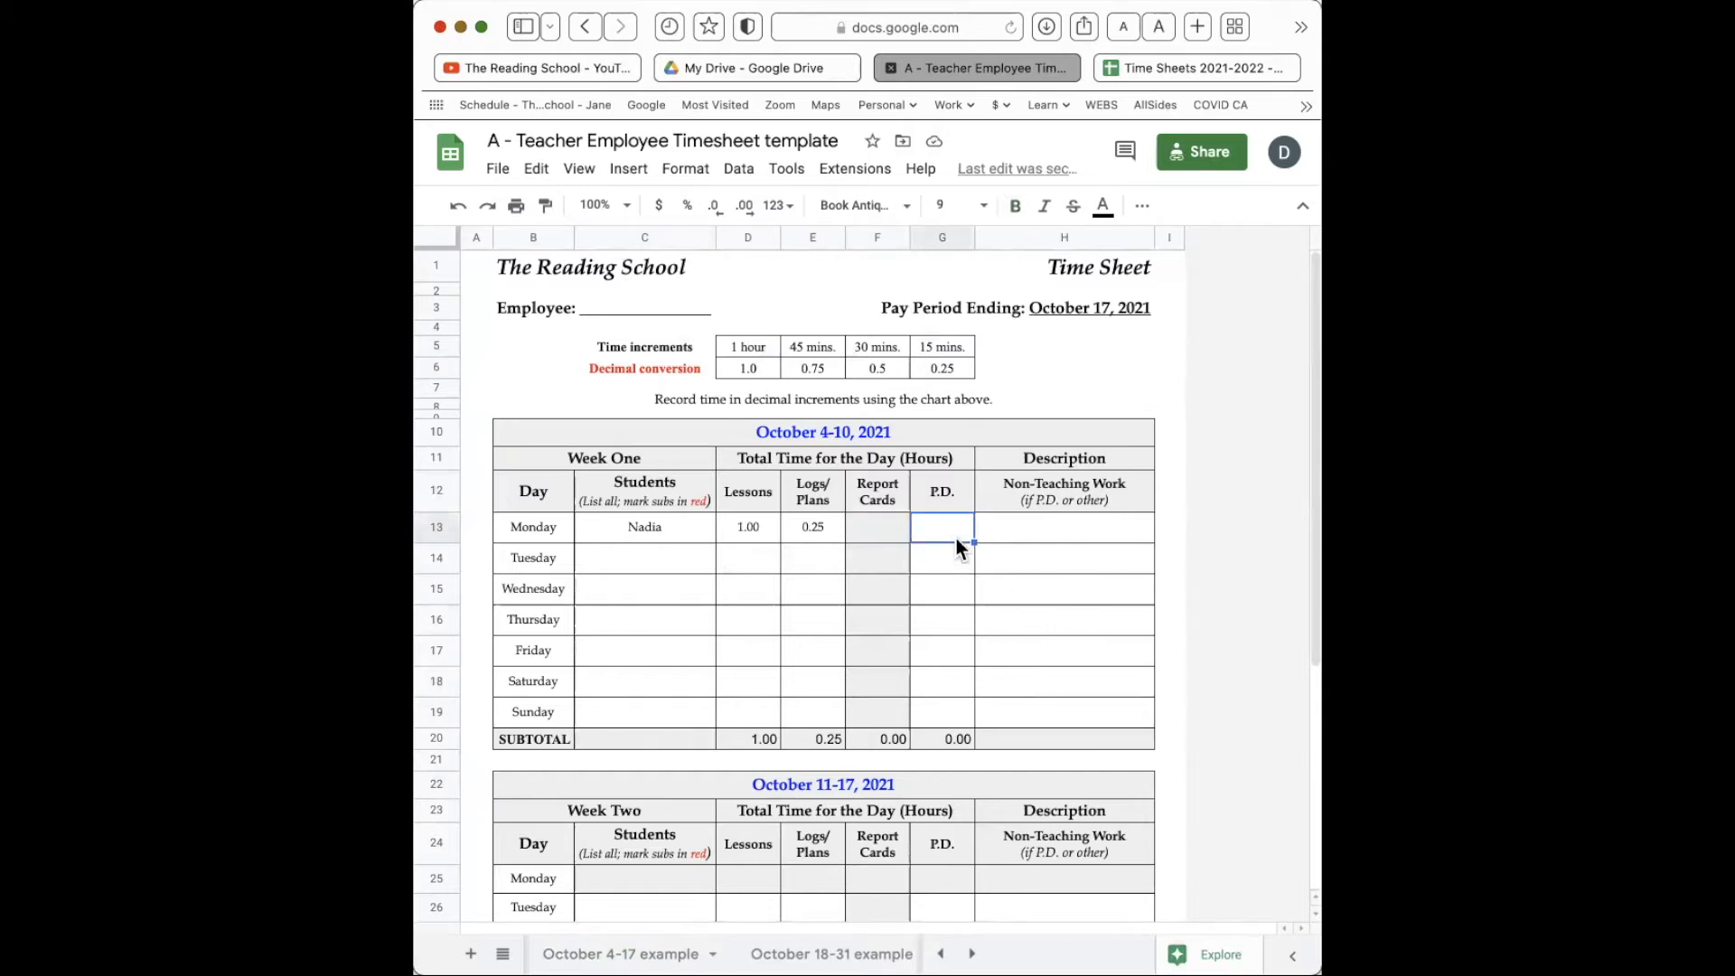
# - Check the Week One subtotals and enter two students' first names in Tuesday's Students cell
pyautogui.click(648, 571)
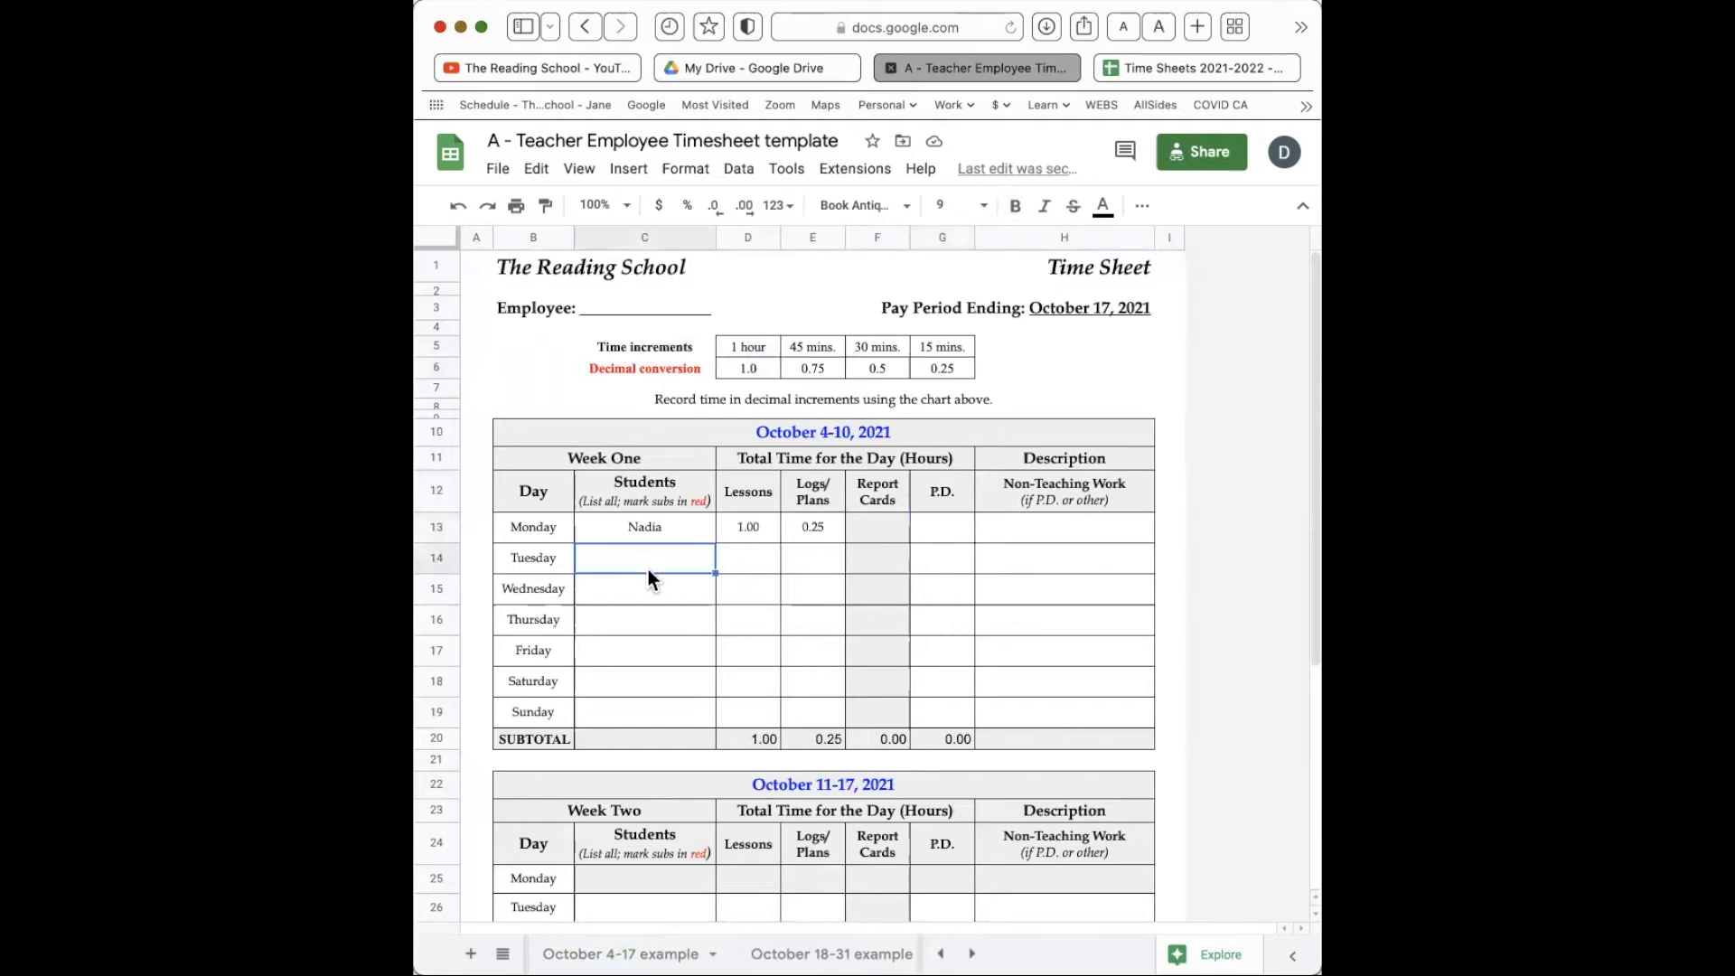
pyautogui.moveTo(783, 748); pyautogui.dragTo(924, 748)
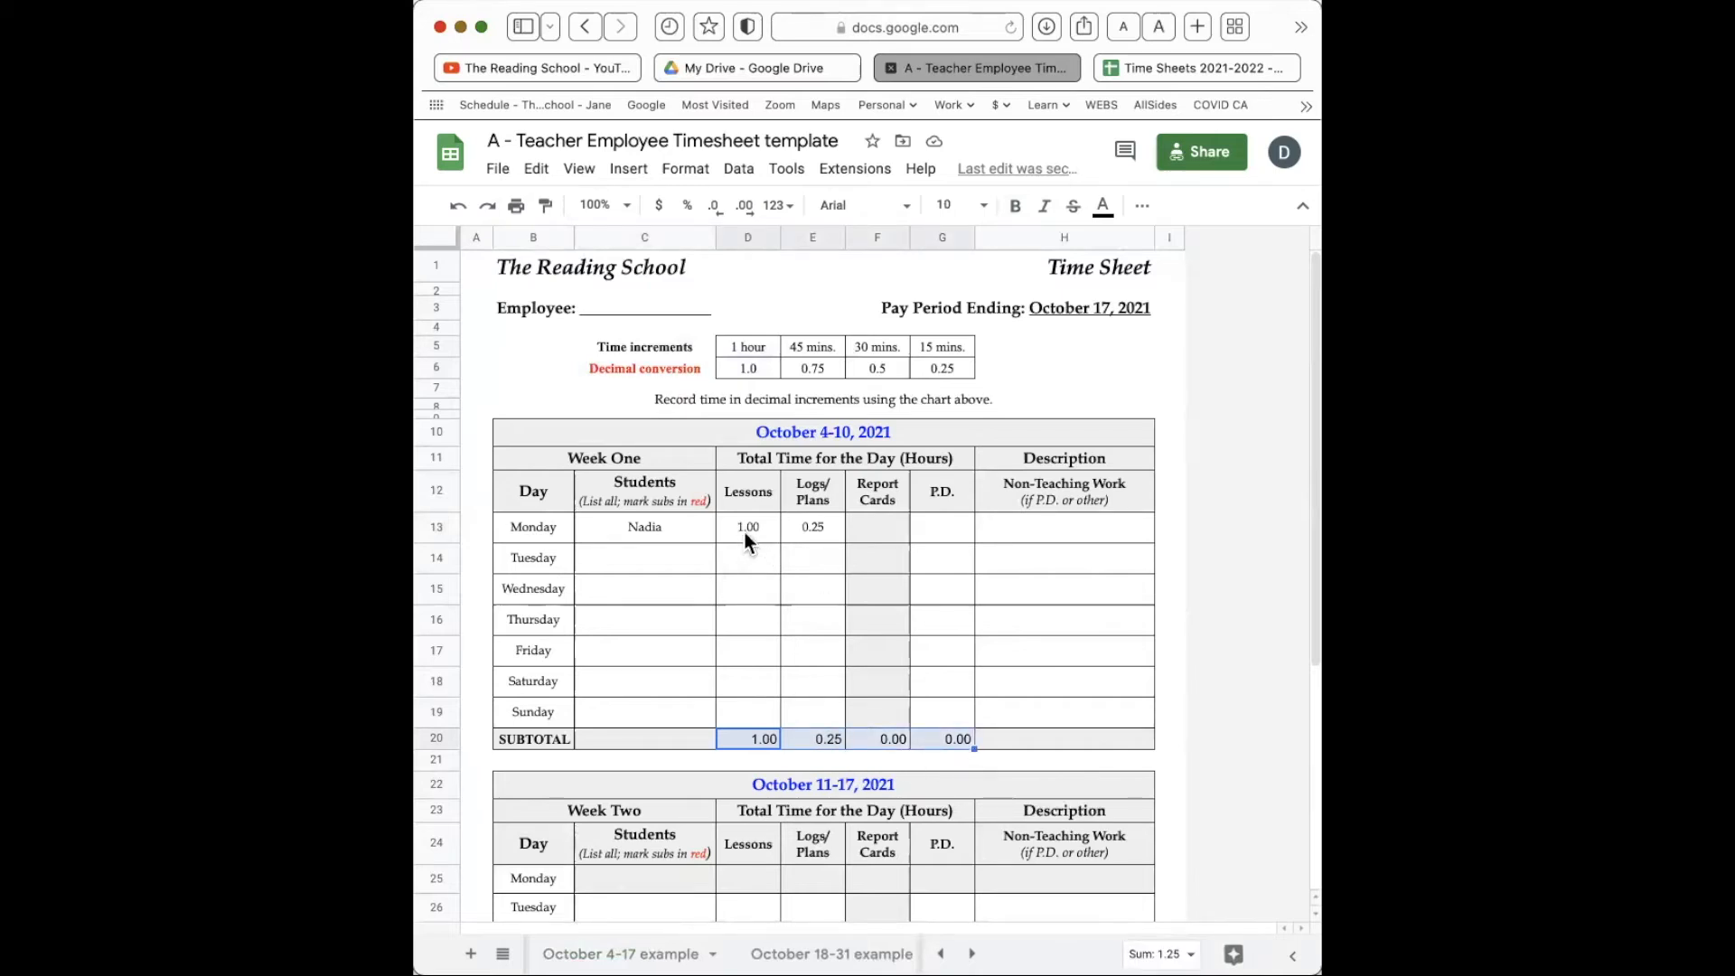
pyautogui.click(647, 560)
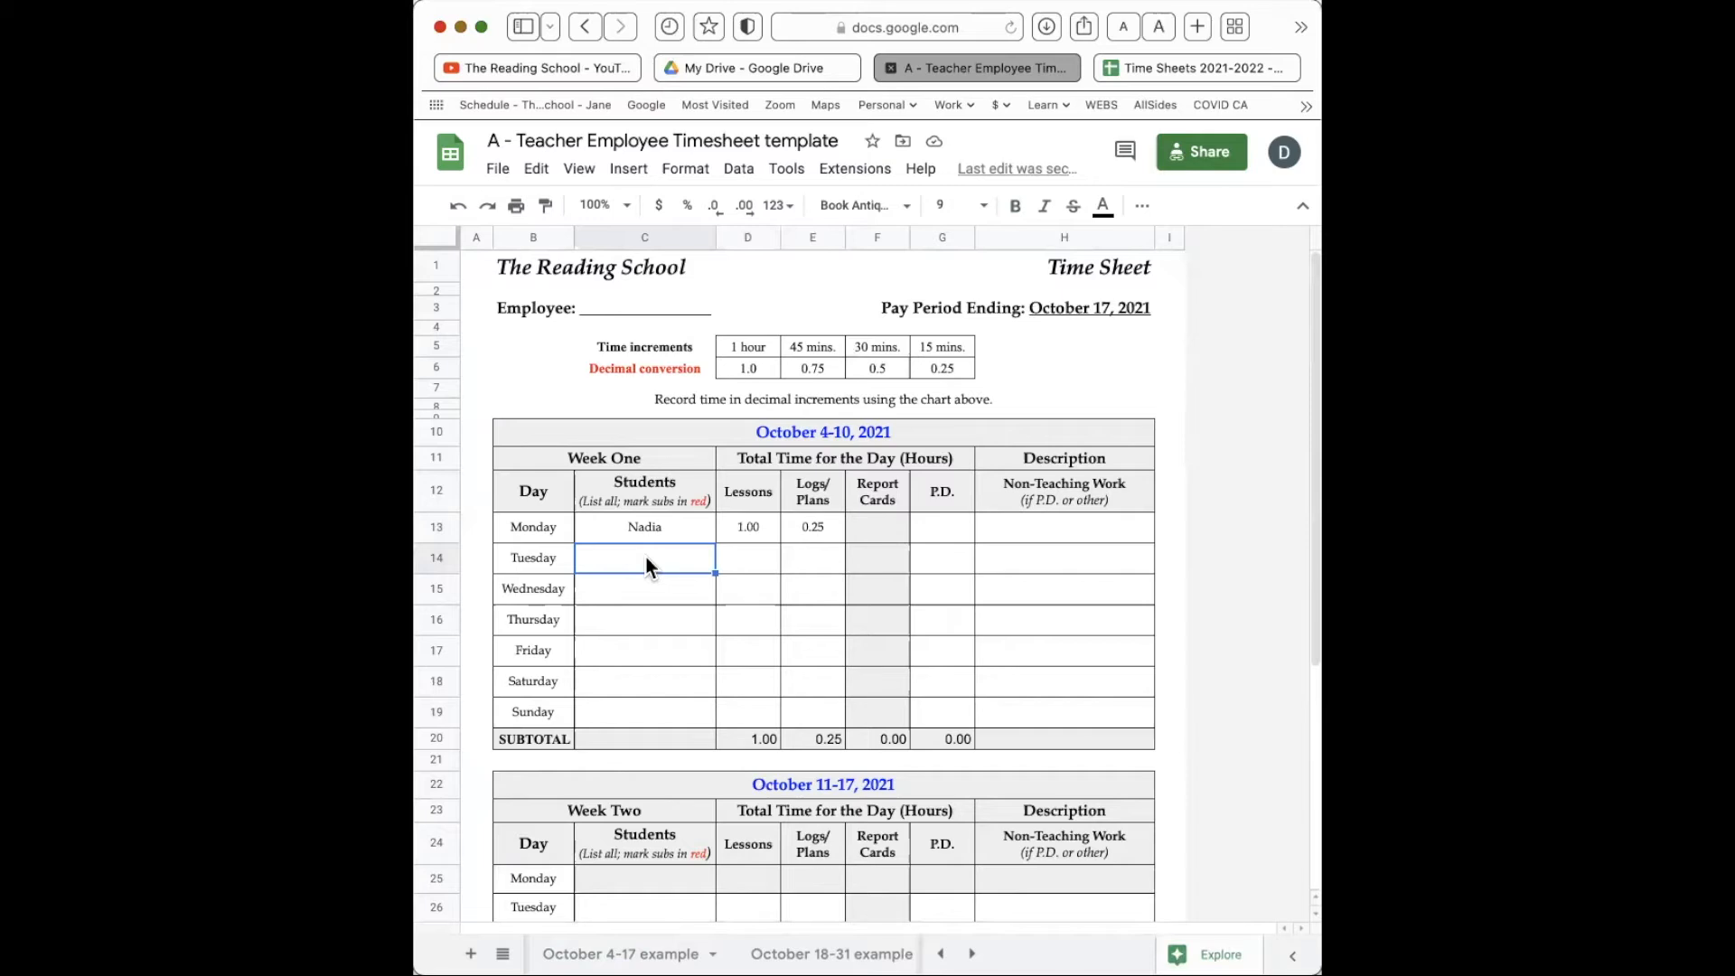
pyautogui.write('Diane, Caroline')
pyautogui.press('Tab')
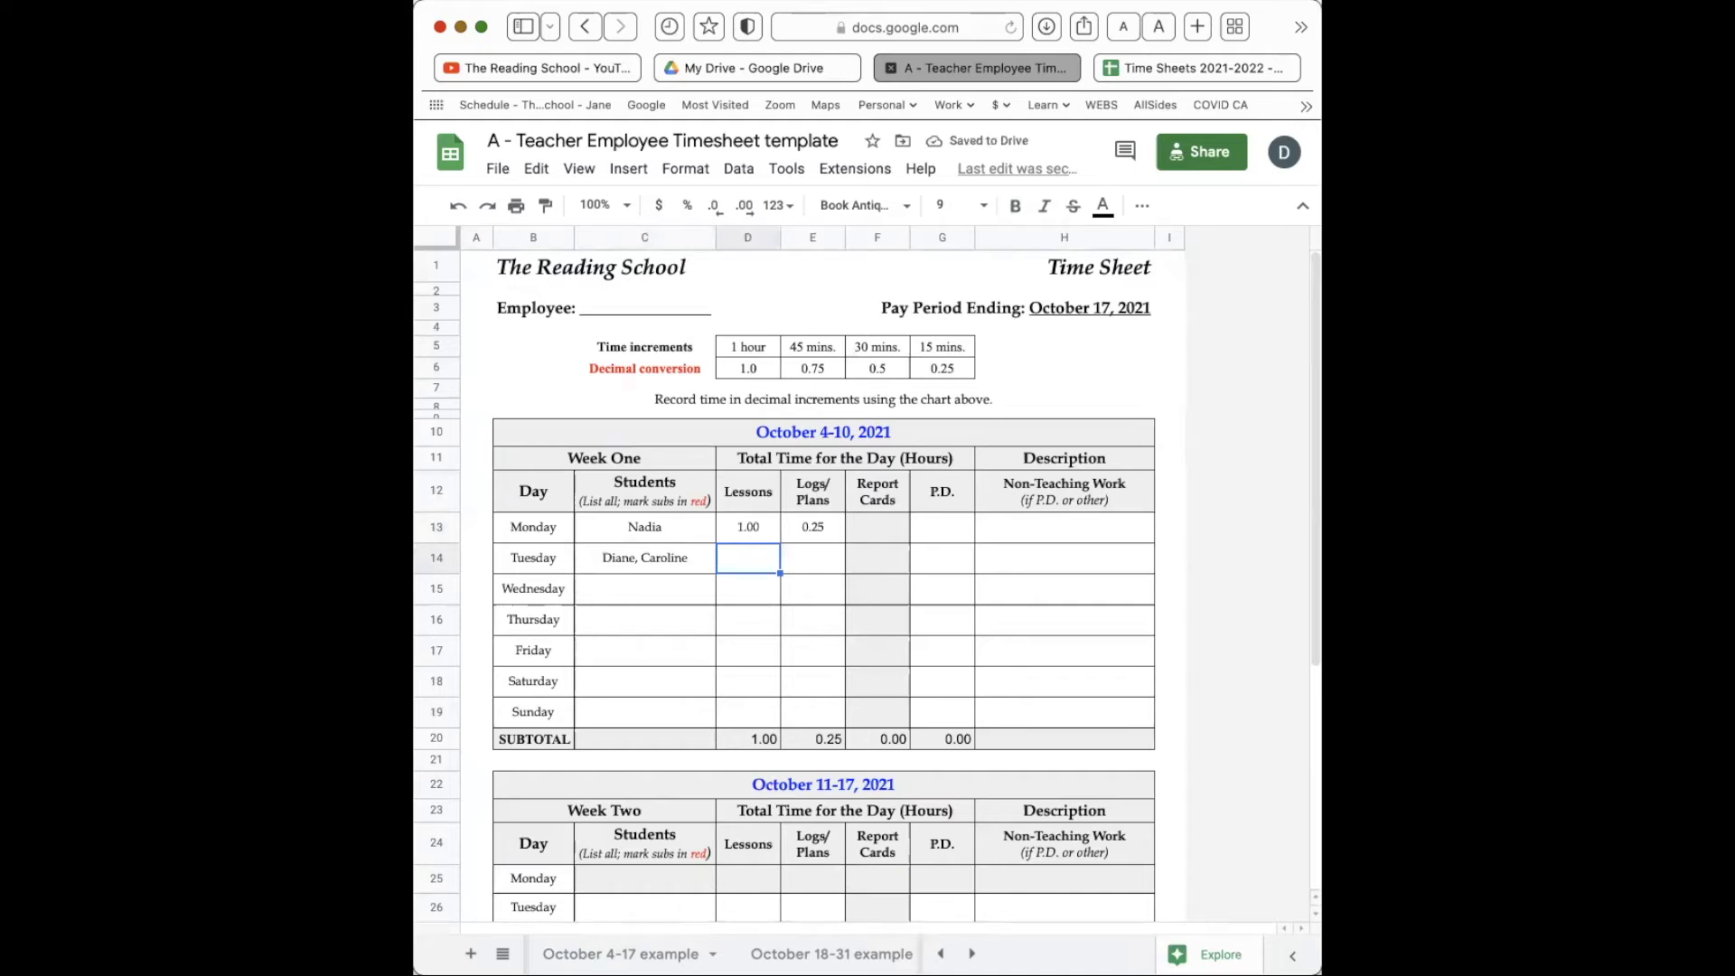
# - Check the decimal conversion for 45 minutes and record 1.50 under Lessons for Tuesday of Week One
pyautogui.moveTo(816, 345); pyautogui.dragTo(822, 365)
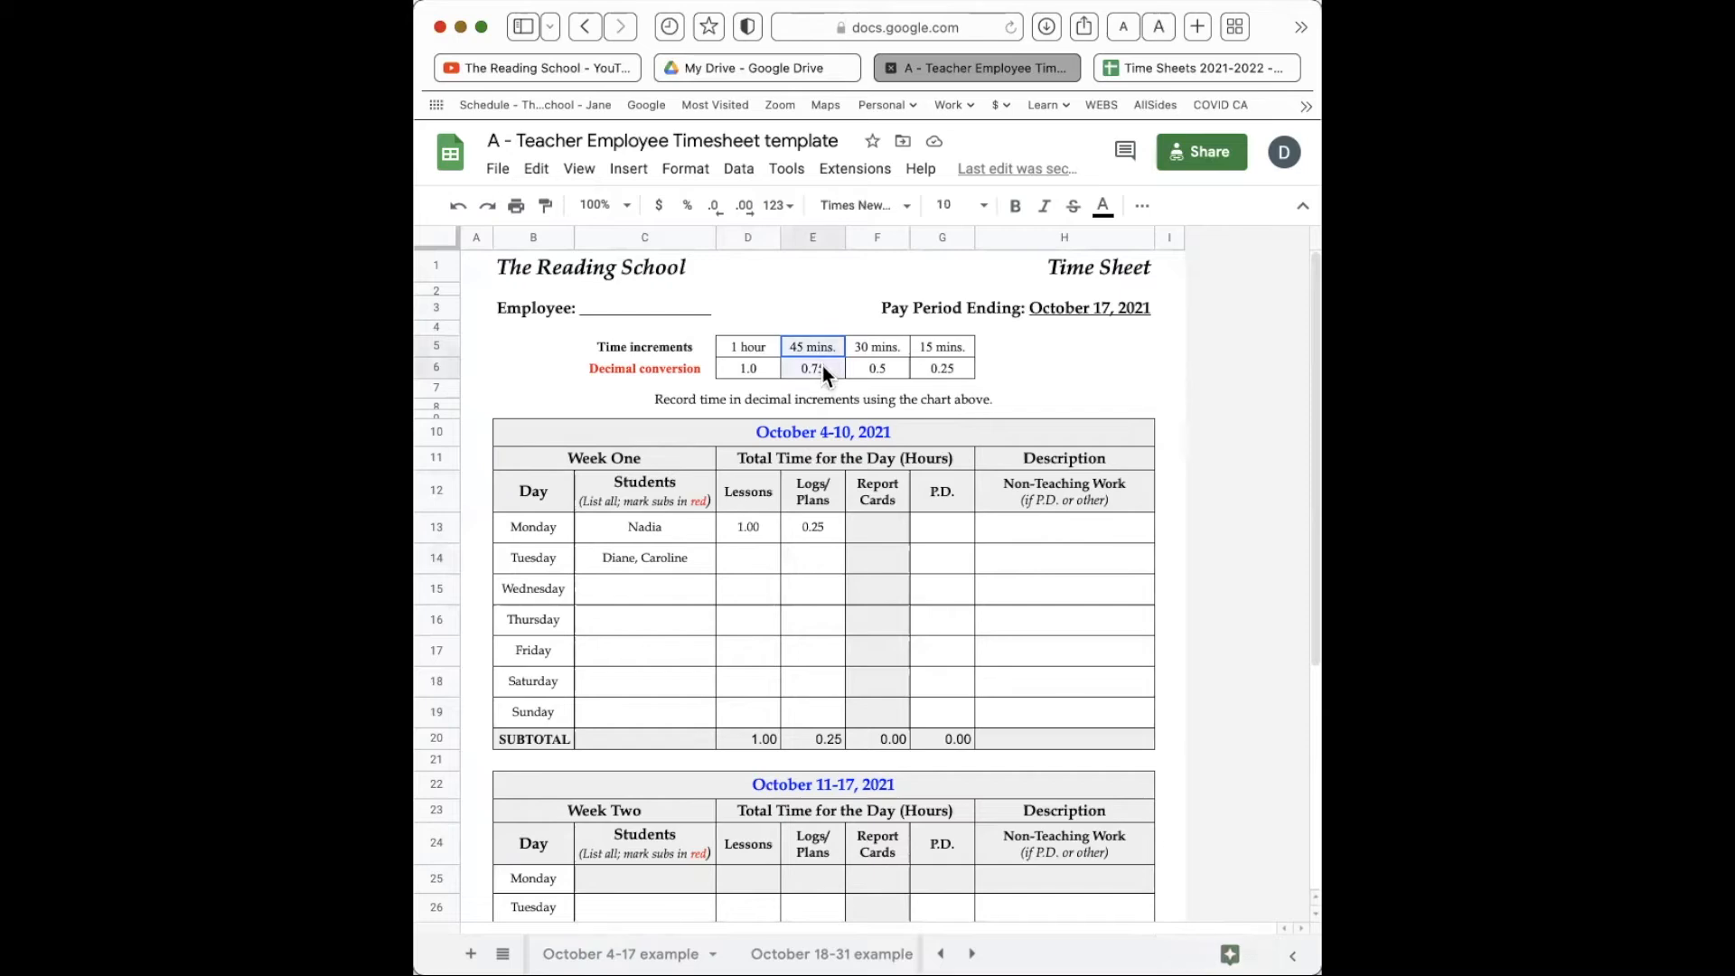
pyautogui.click(761, 561)
pyautogui.write('1.50')
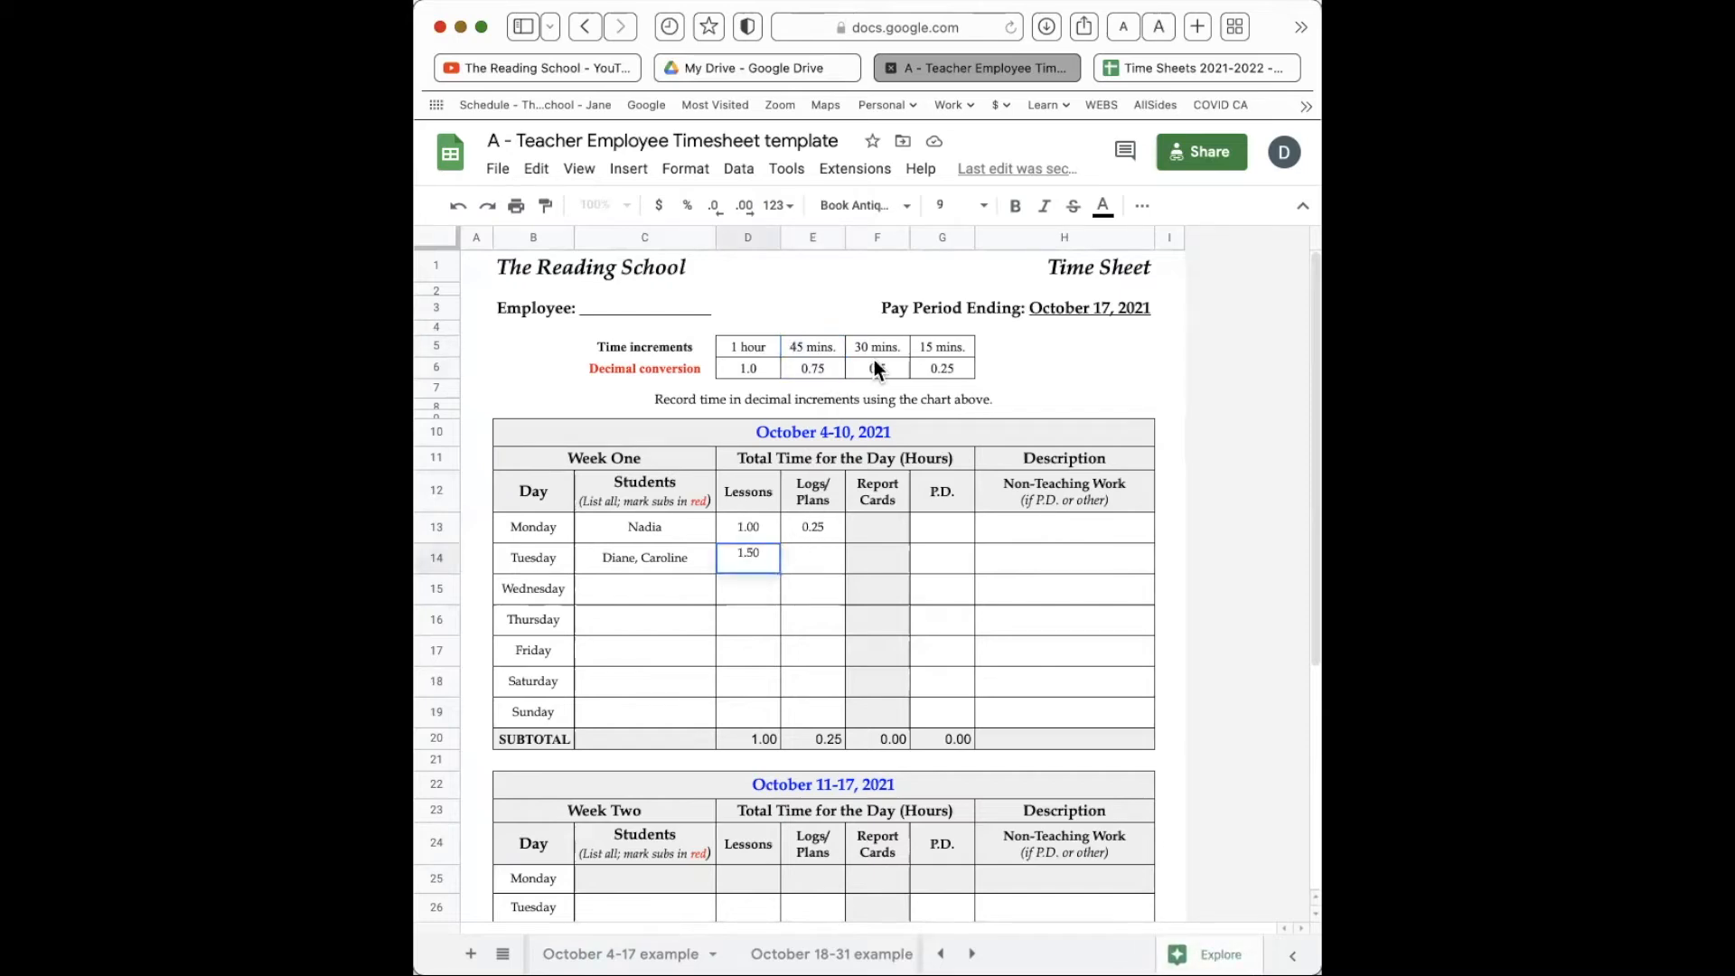
pyautogui.click(820, 372)
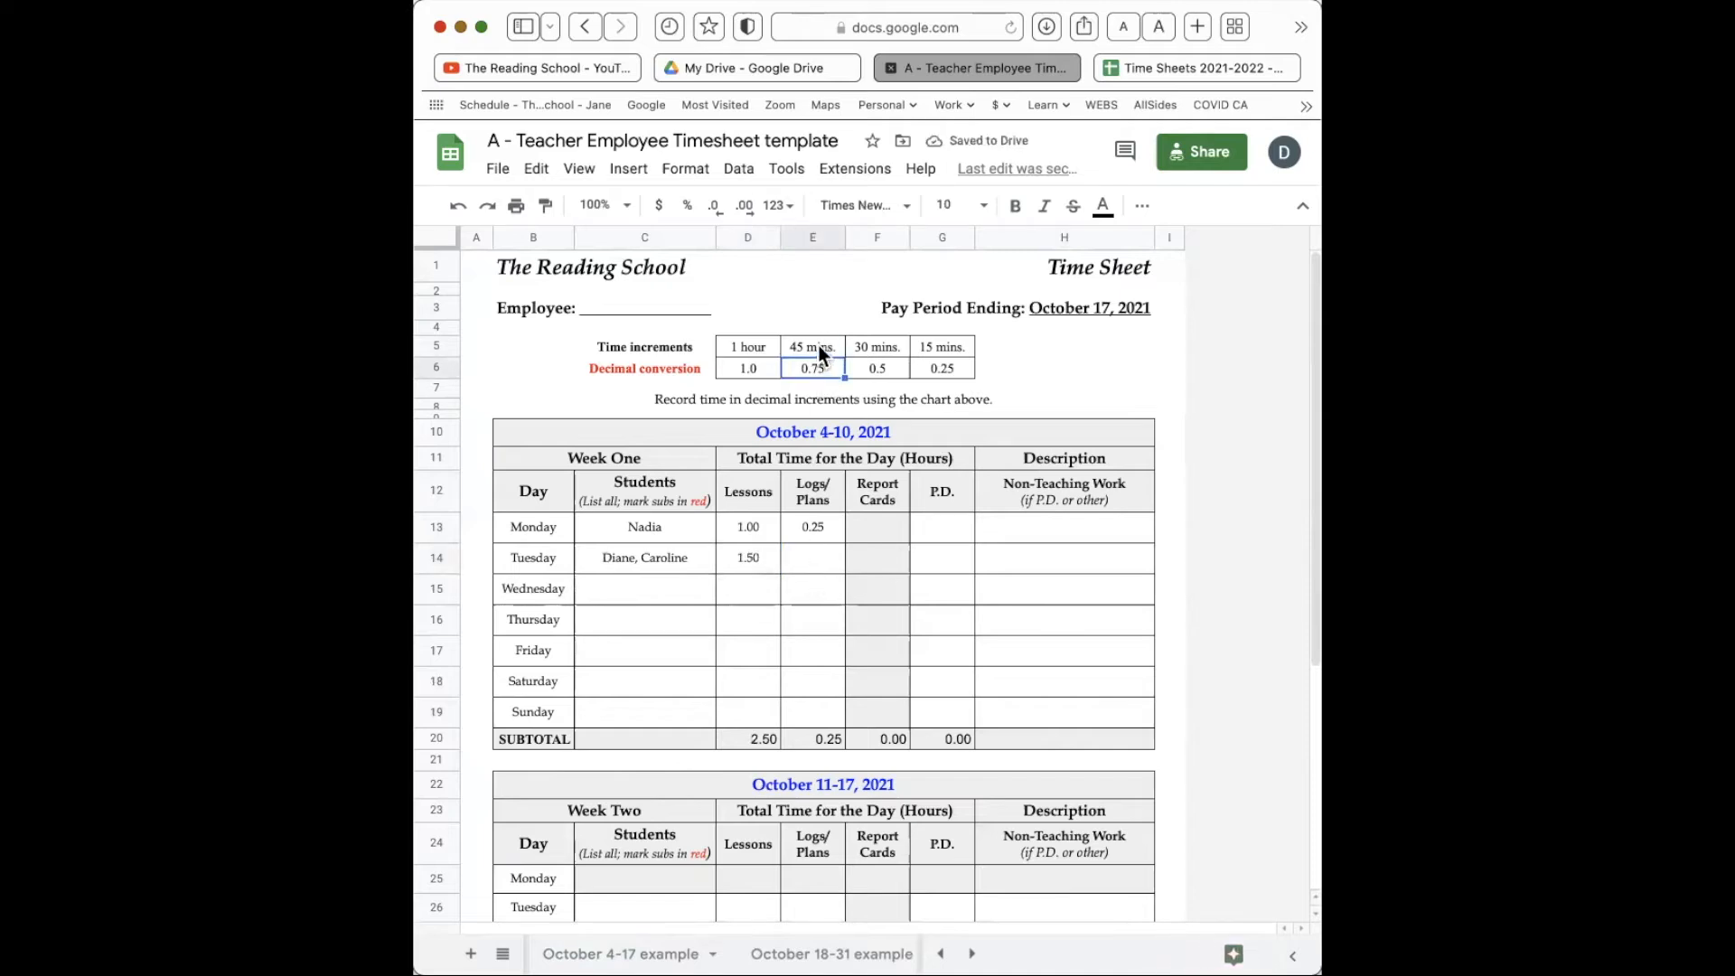
# - Record 0.5 under Logs/Plans for Tuesday of Week One and check the Lessons and Logs/Plans subtotals
pyautogui.click(812, 566)
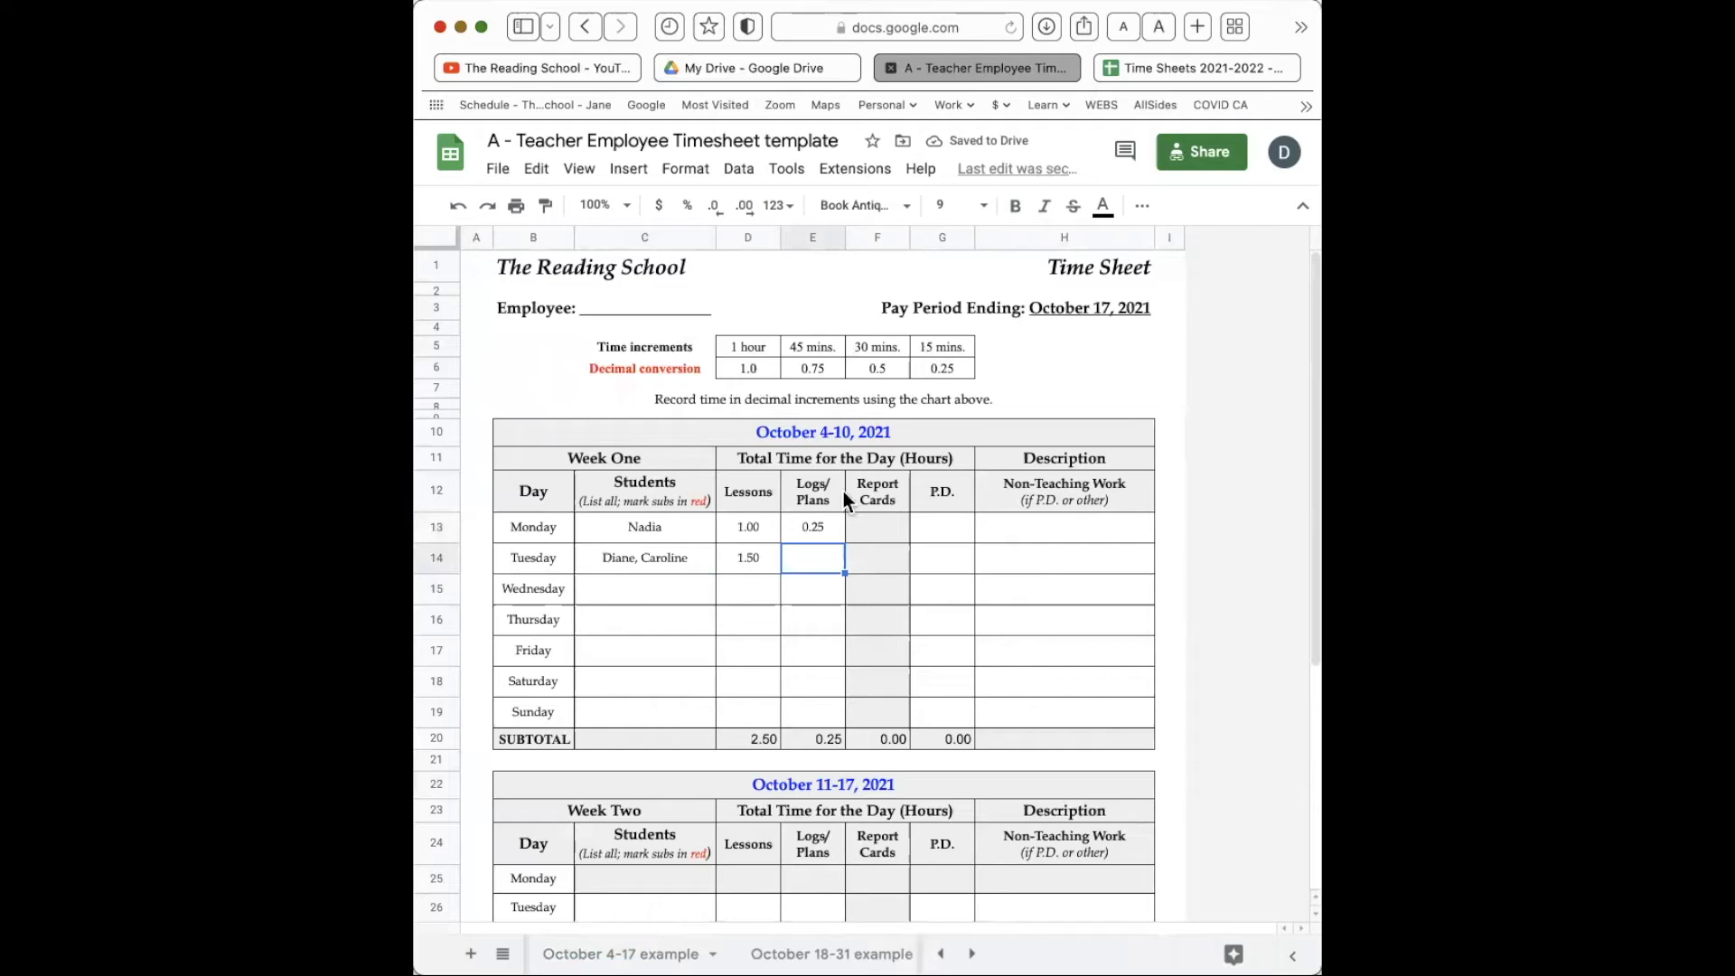
pyautogui.write('0.5')
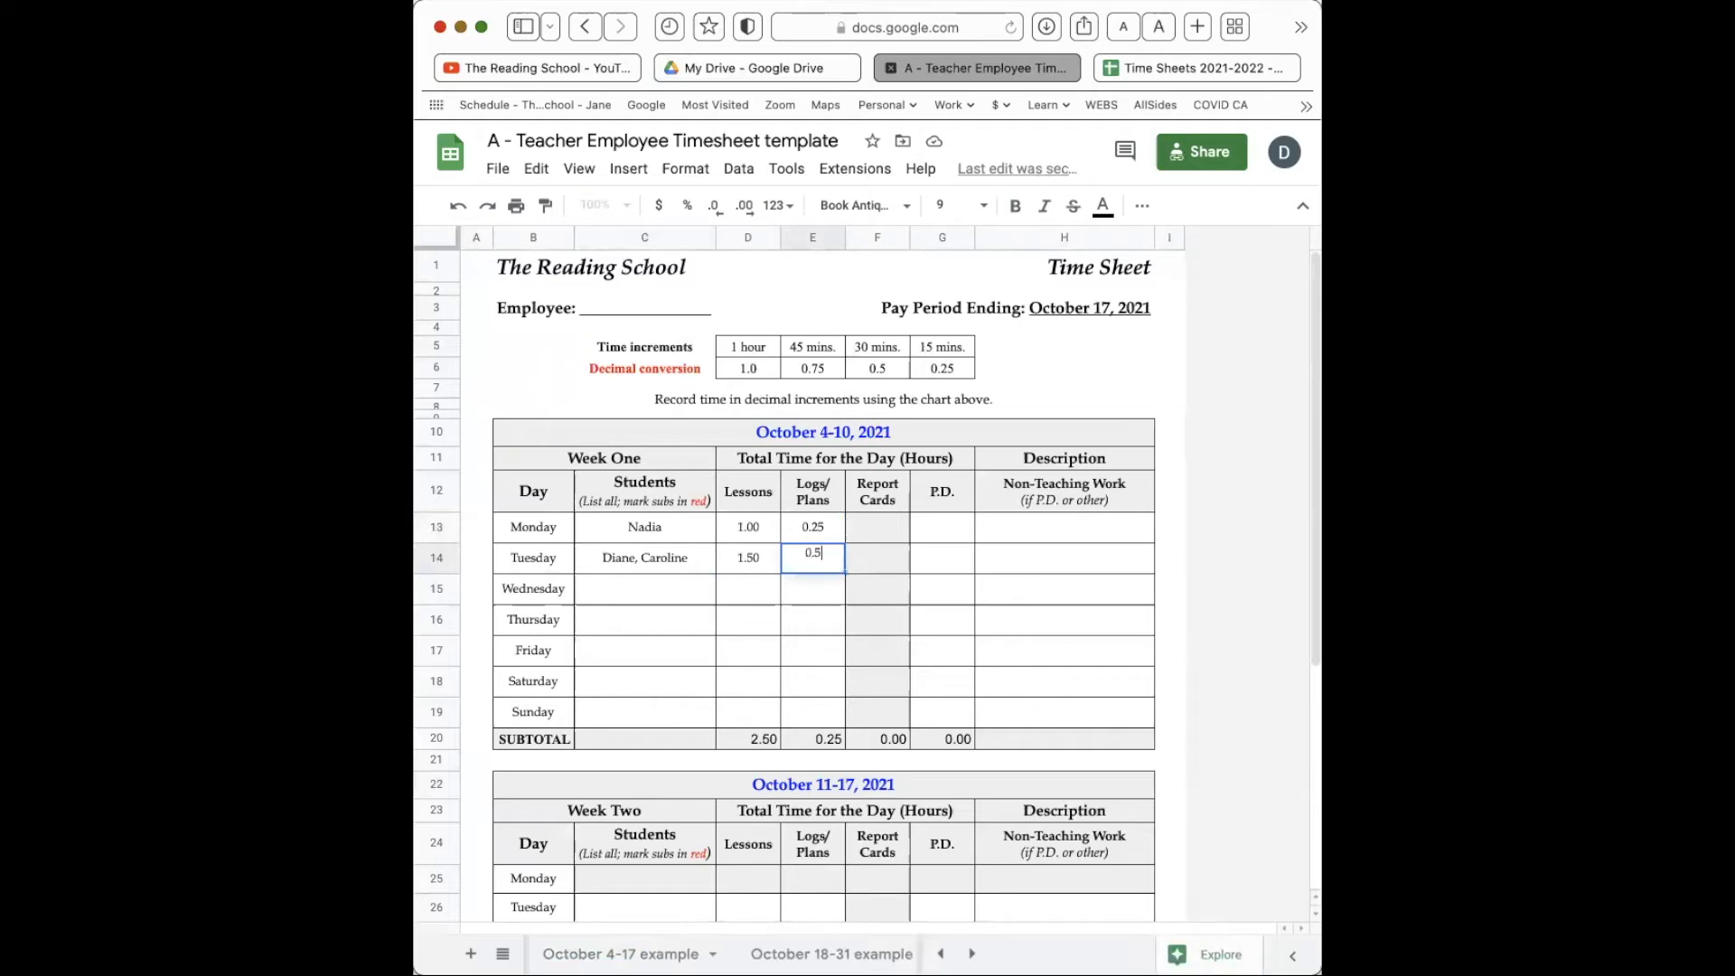
pyautogui.press('Tab')
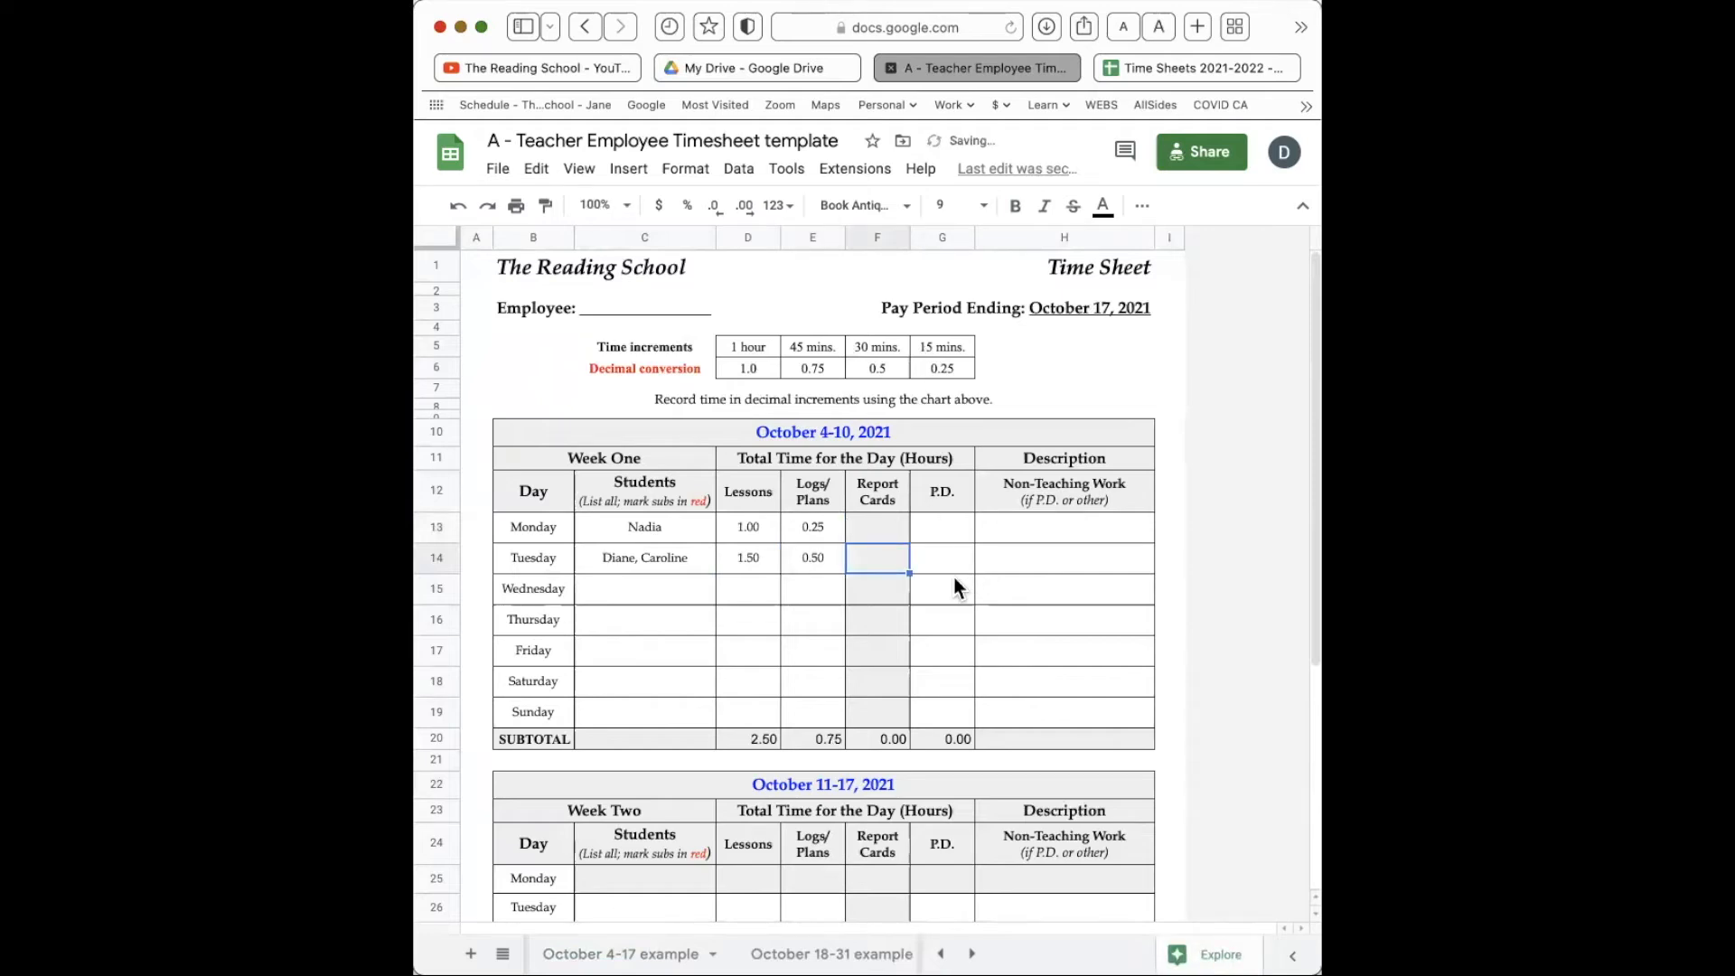
pyautogui.click(761, 739)
pyautogui.keyDown('shift'); pyautogui.click(801, 741); pyautogui.keyUp('shift')
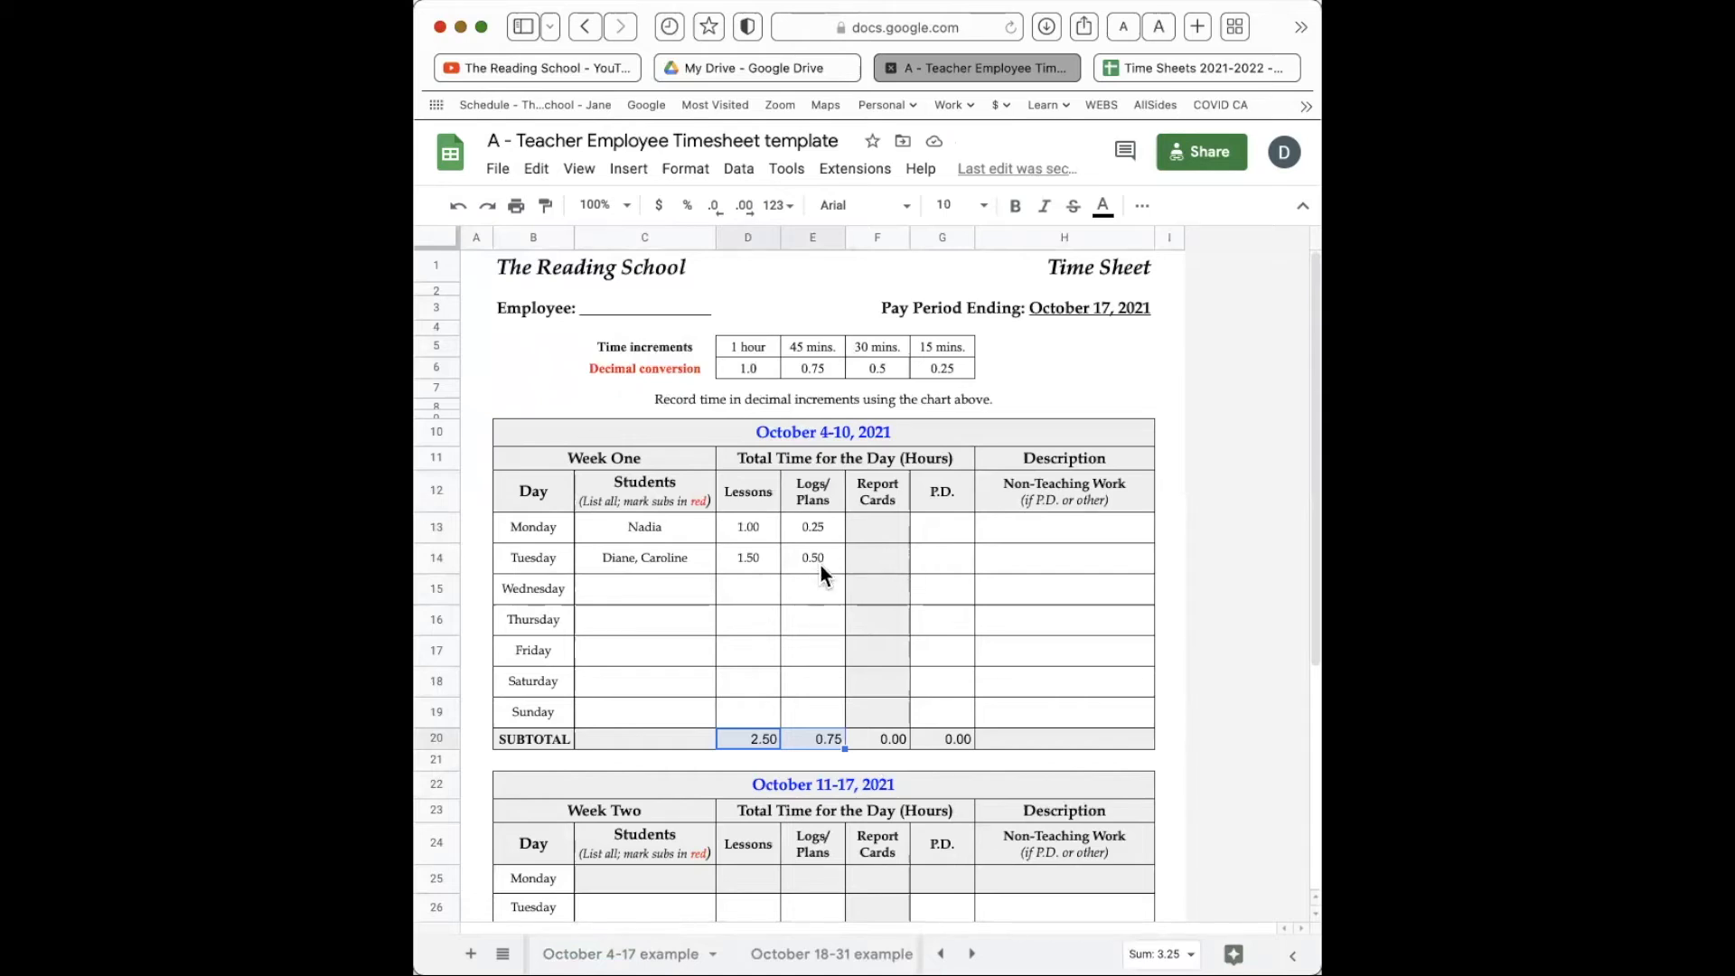
pyautogui.click(953, 558)
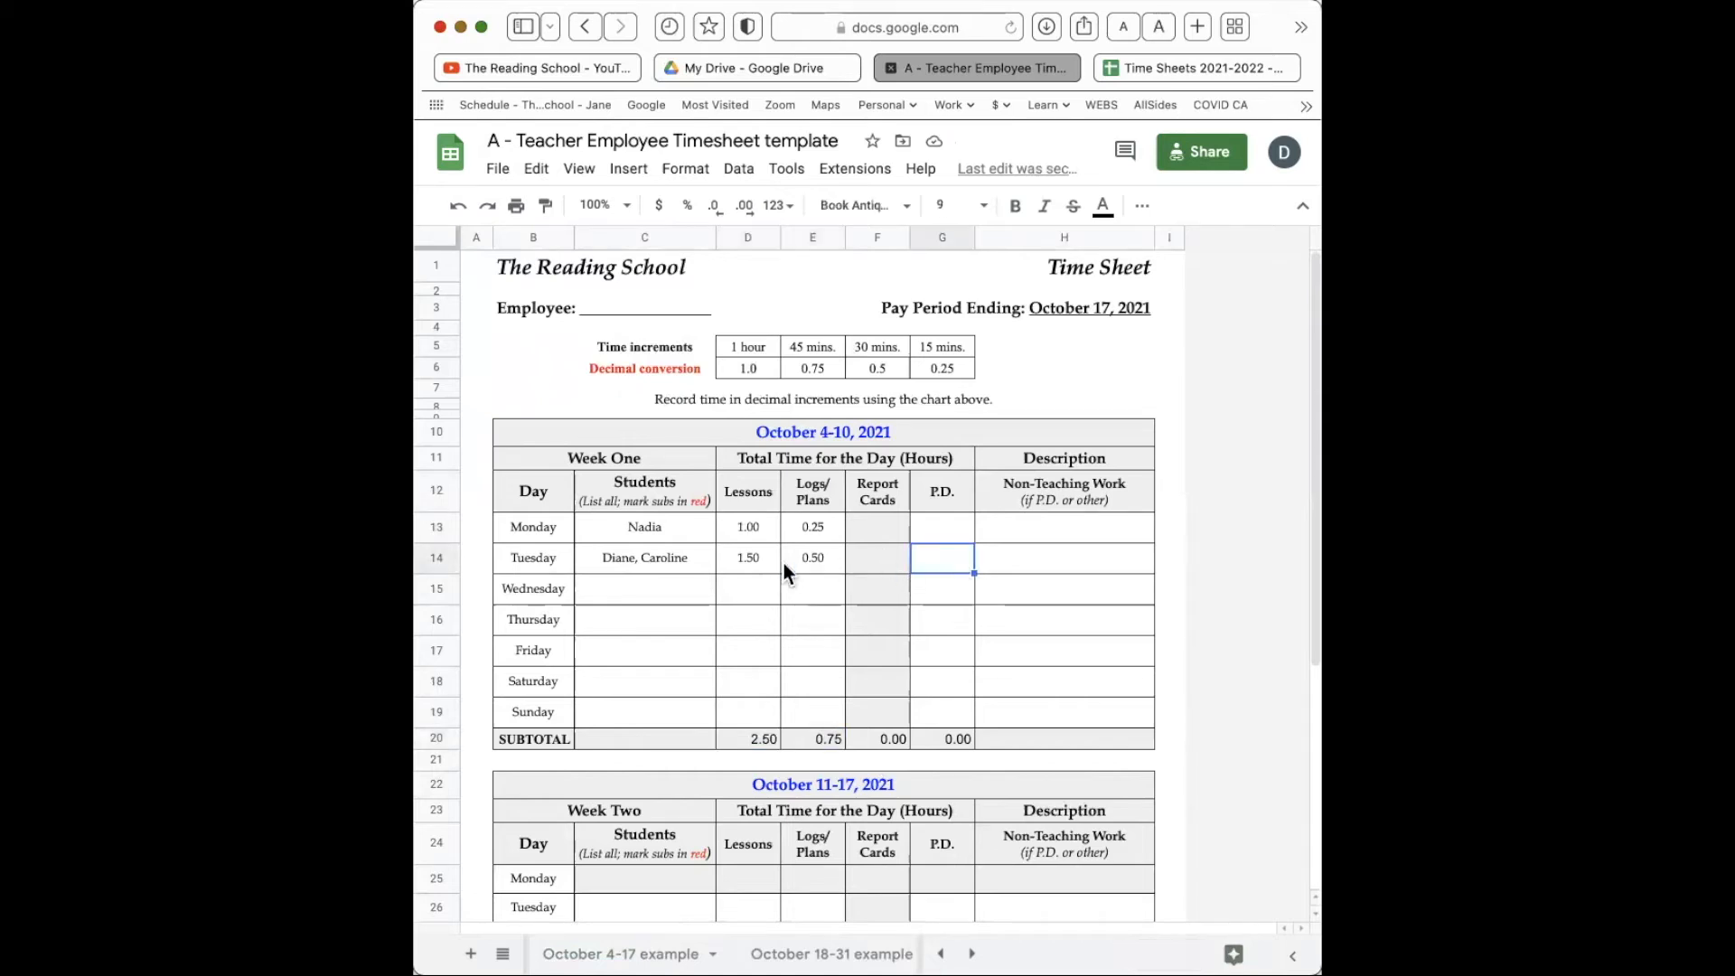
# - Enter the student's first name in Wednesday's Students cell of the Week One table
pyautogui.click(664, 596)
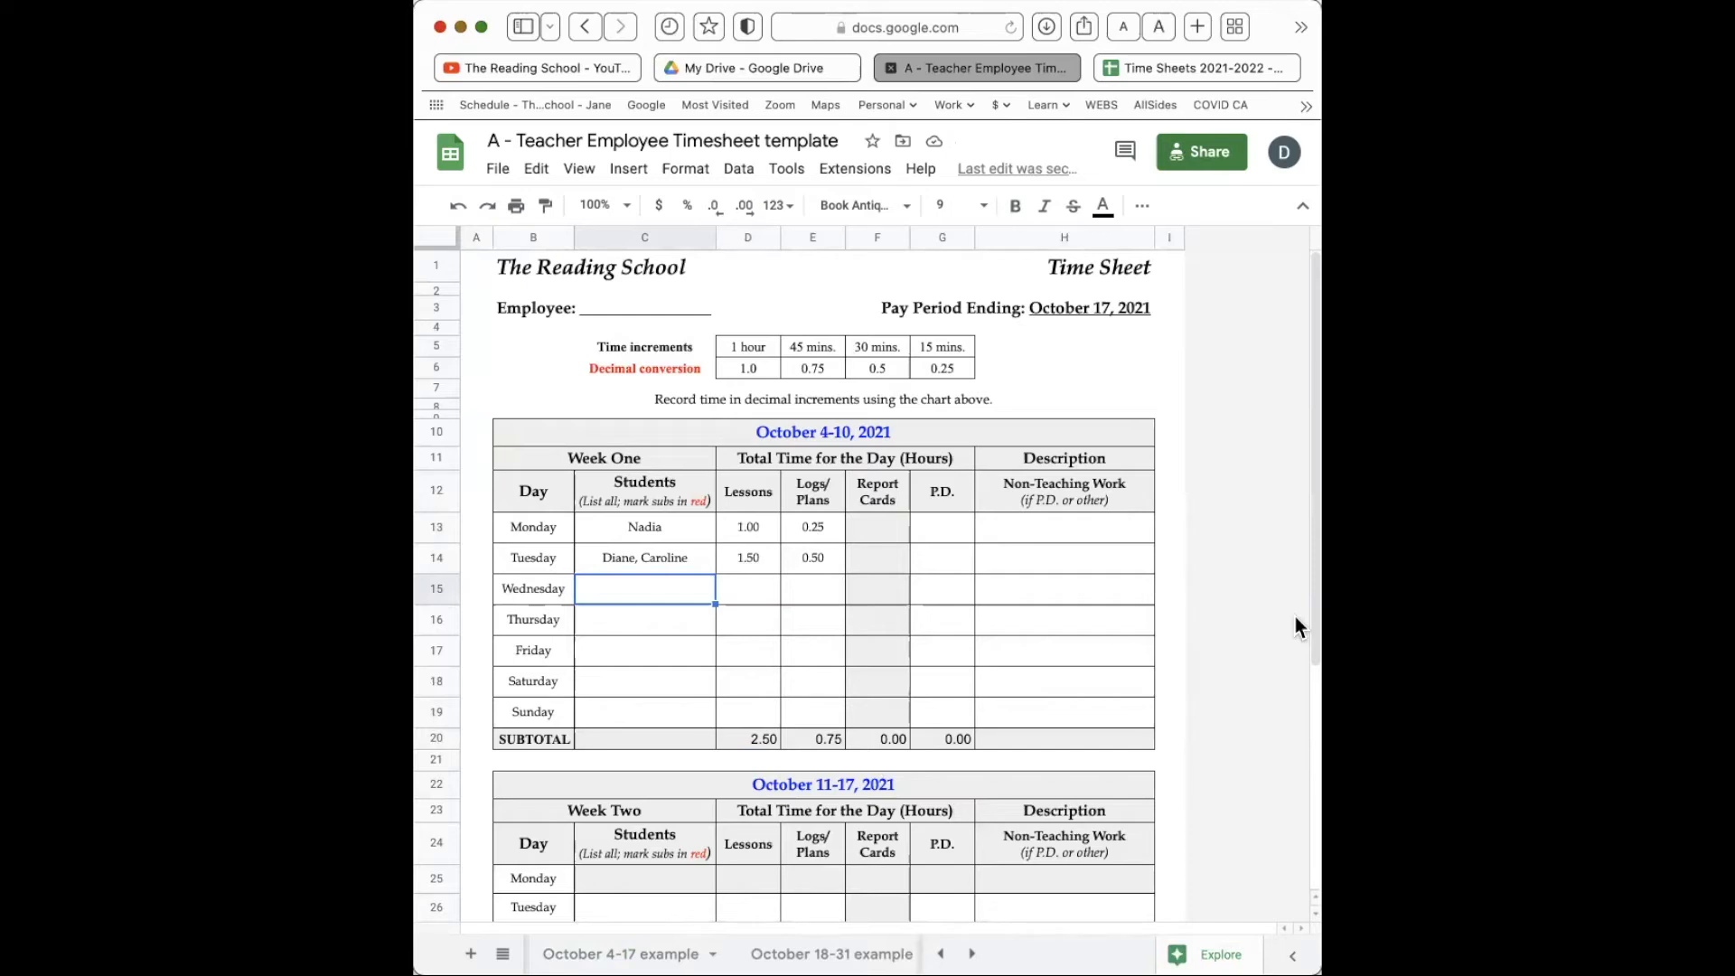
pyautogui.press('Tab')
pyautogui.press('Tab')
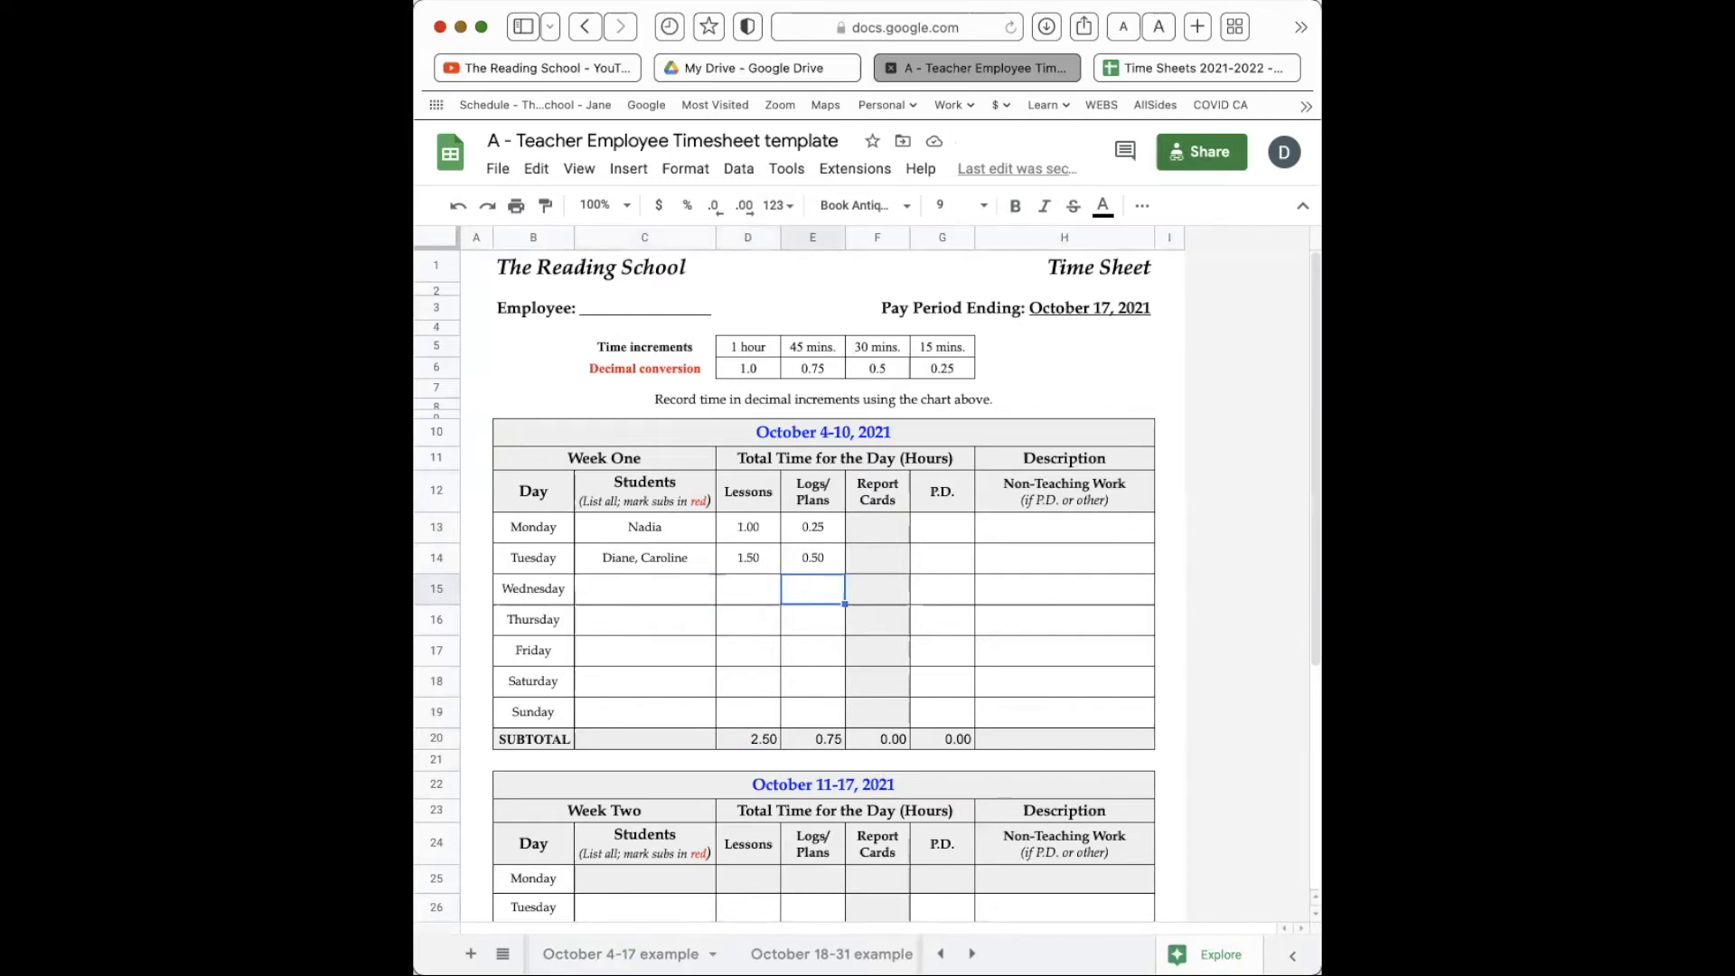
pyautogui.press('Tab')
pyautogui.press('Tab')
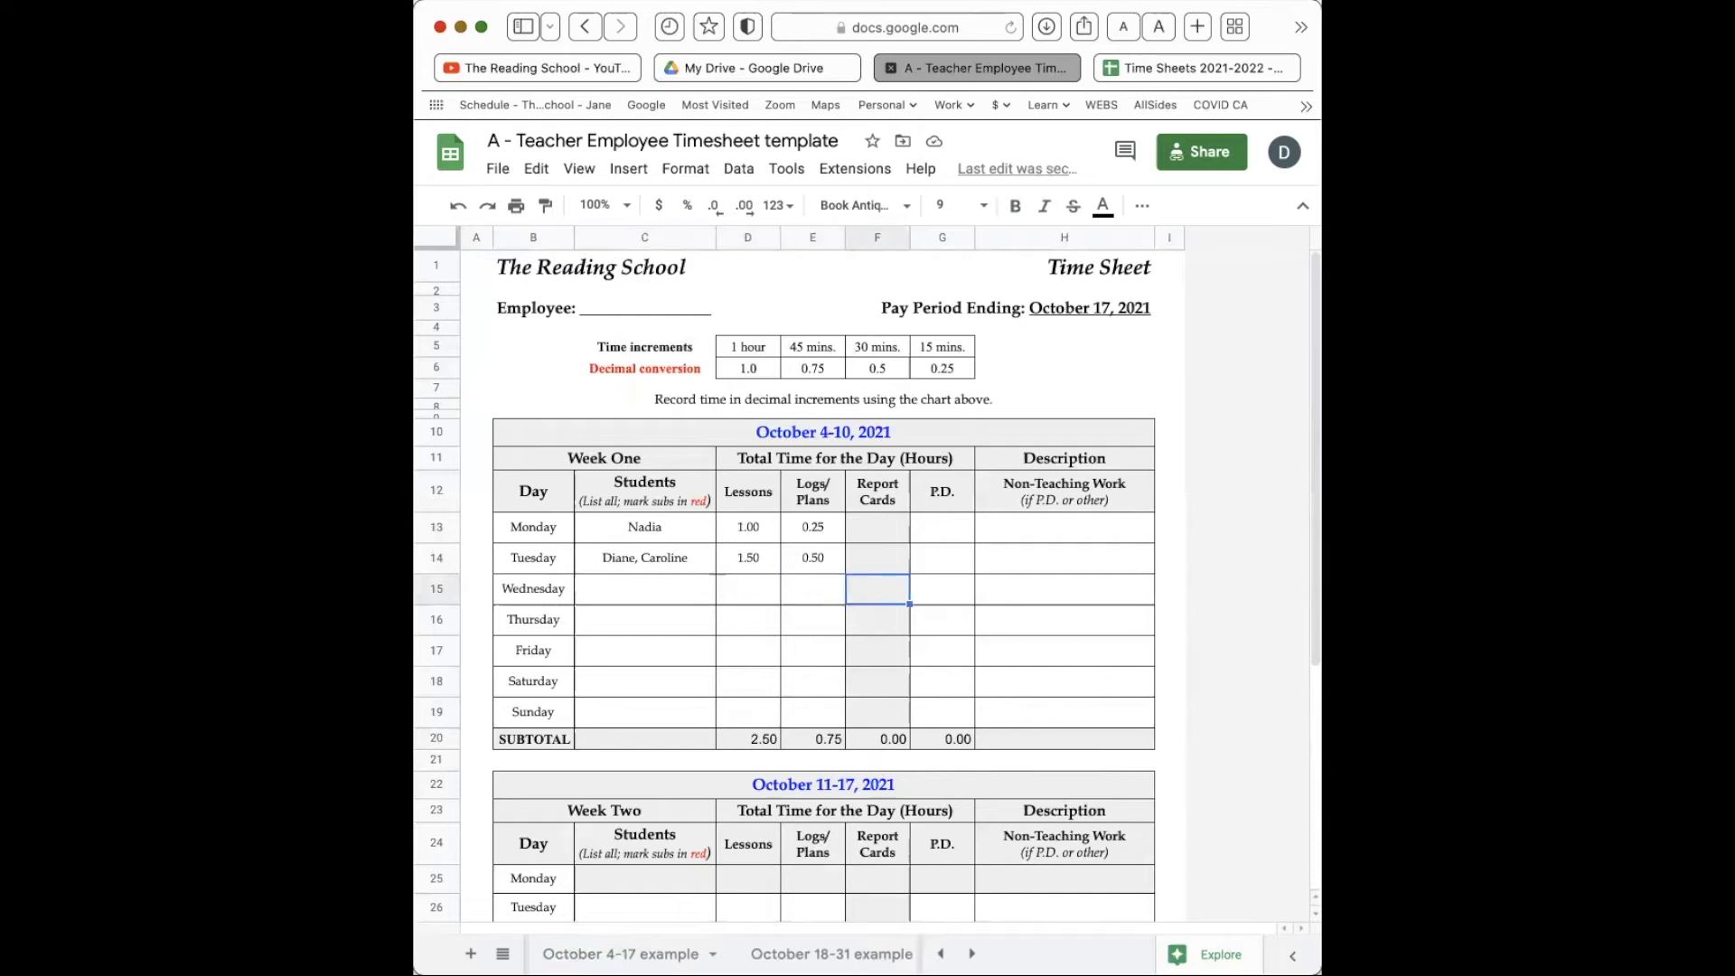
pyautogui.click(662, 594)
pyautogui.write('Scott')
pyautogui.press('Tab')
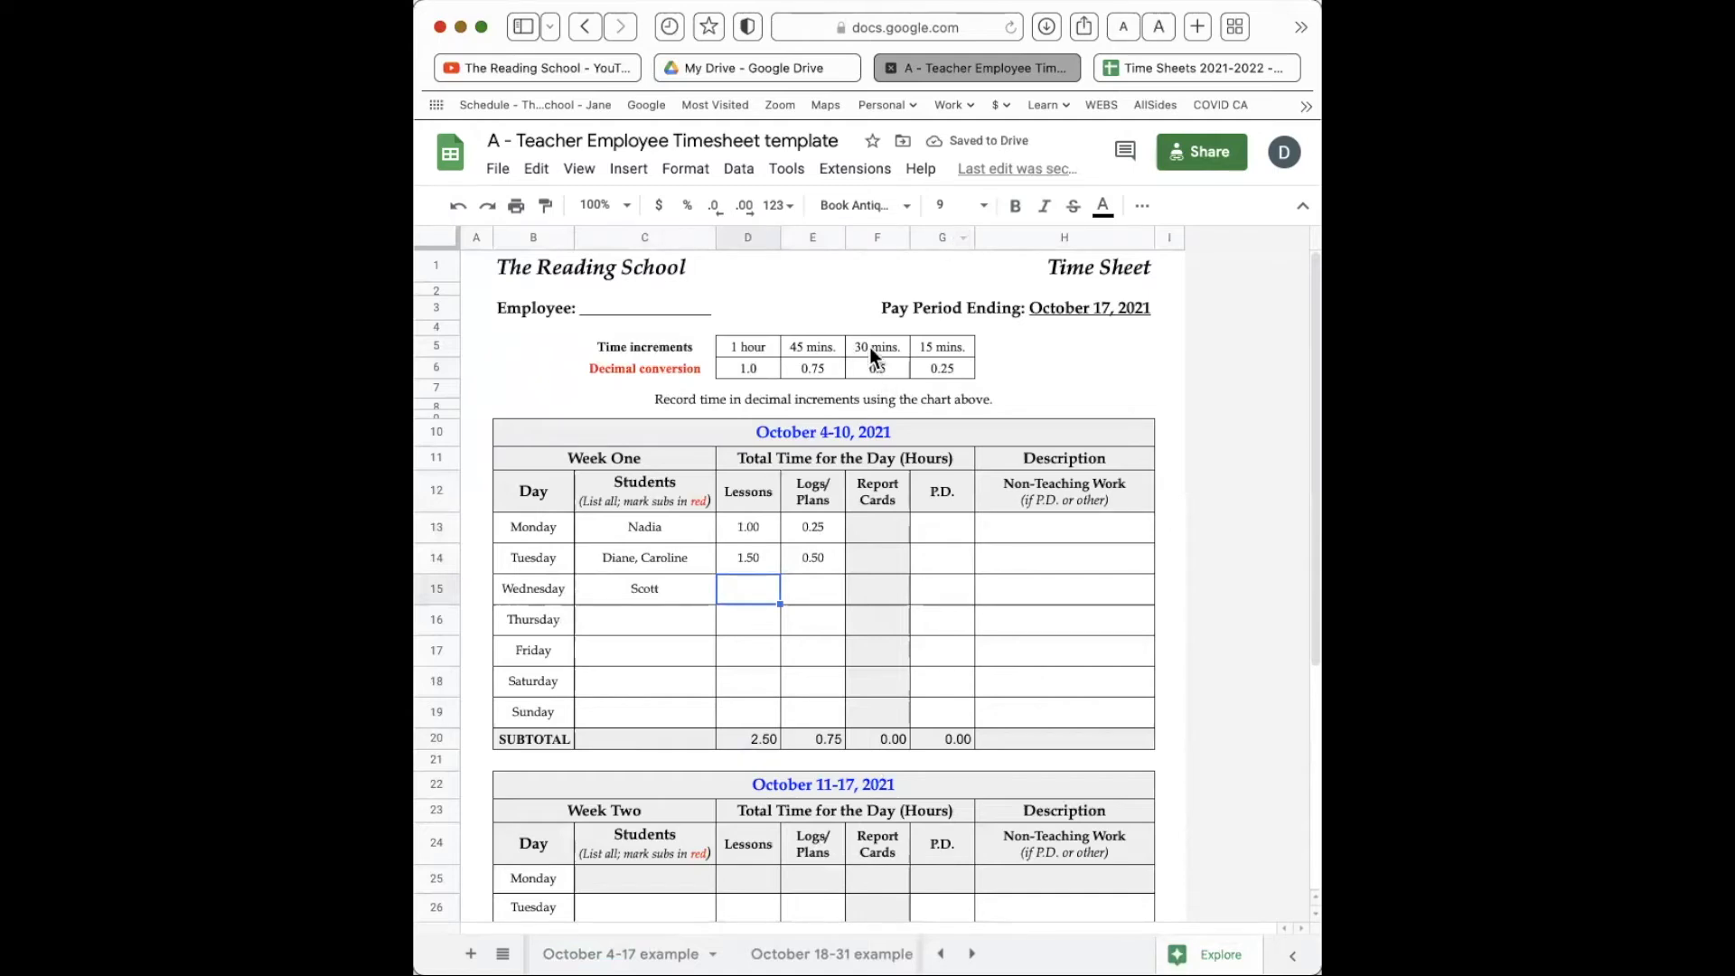
# - Check the decimal conversion for 45 minutes and record 0.75 under Lessons for Wednesday of Week One
pyautogui.moveTo(793, 345); pyautogui.dragTo(799, 363)
pyautogui.click(750, 593)
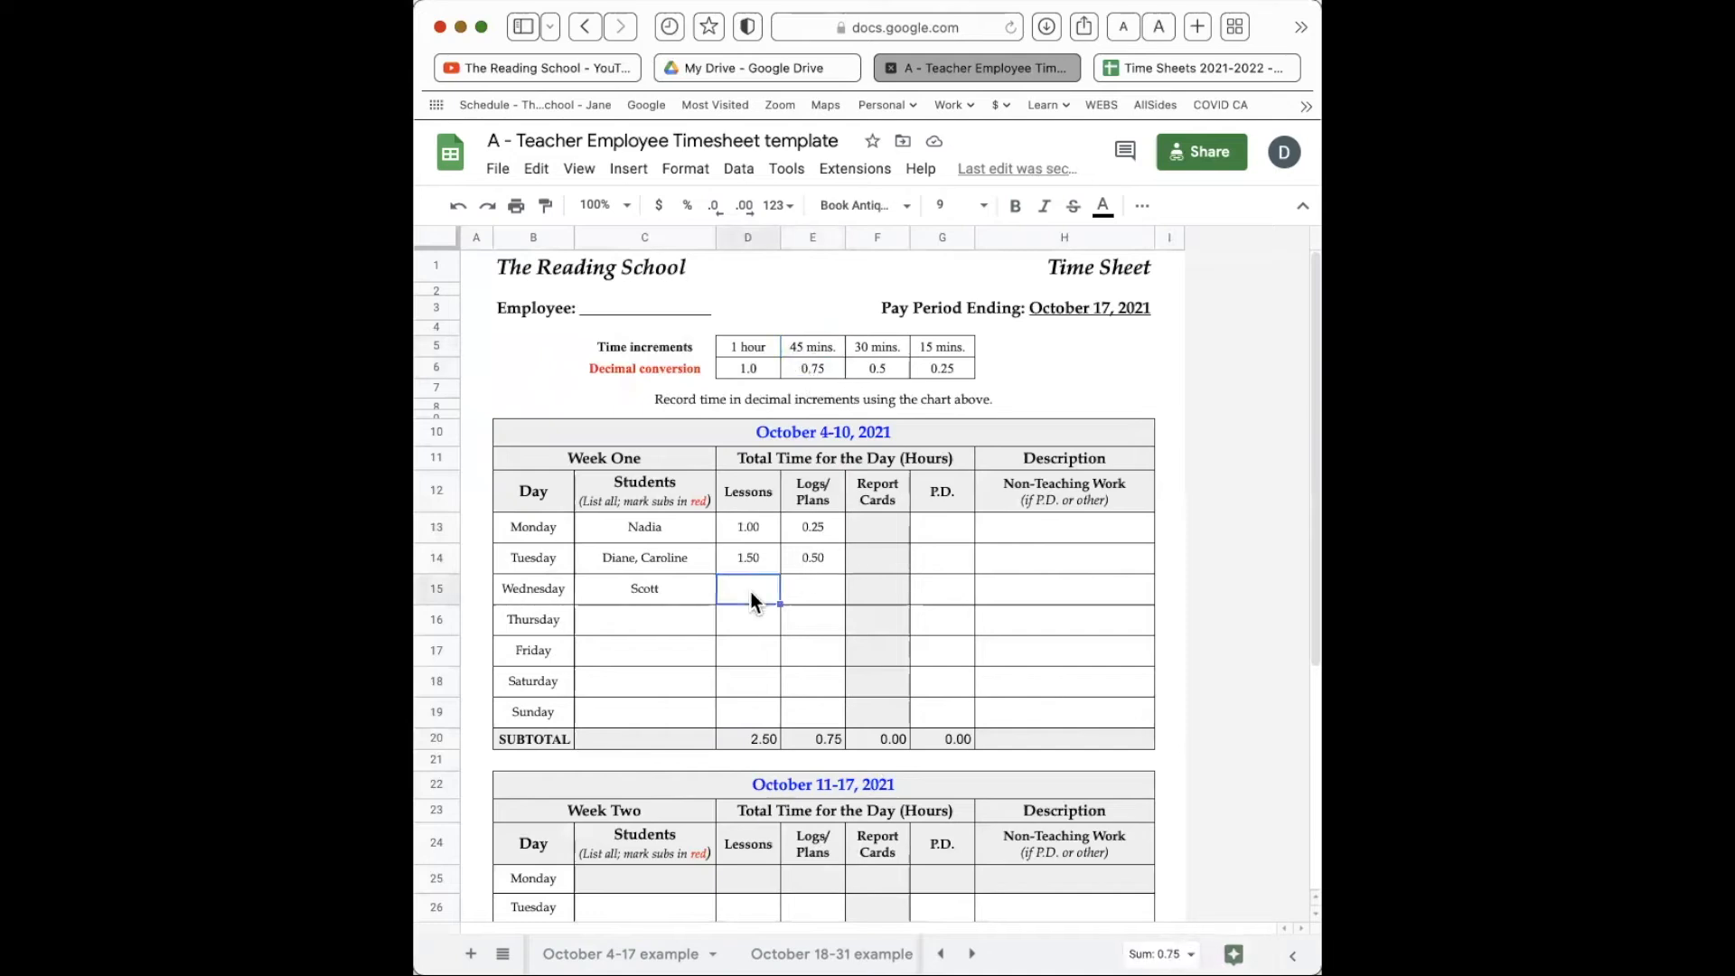
pyautogui.write('0.75')
pyautogui.press('Tab')
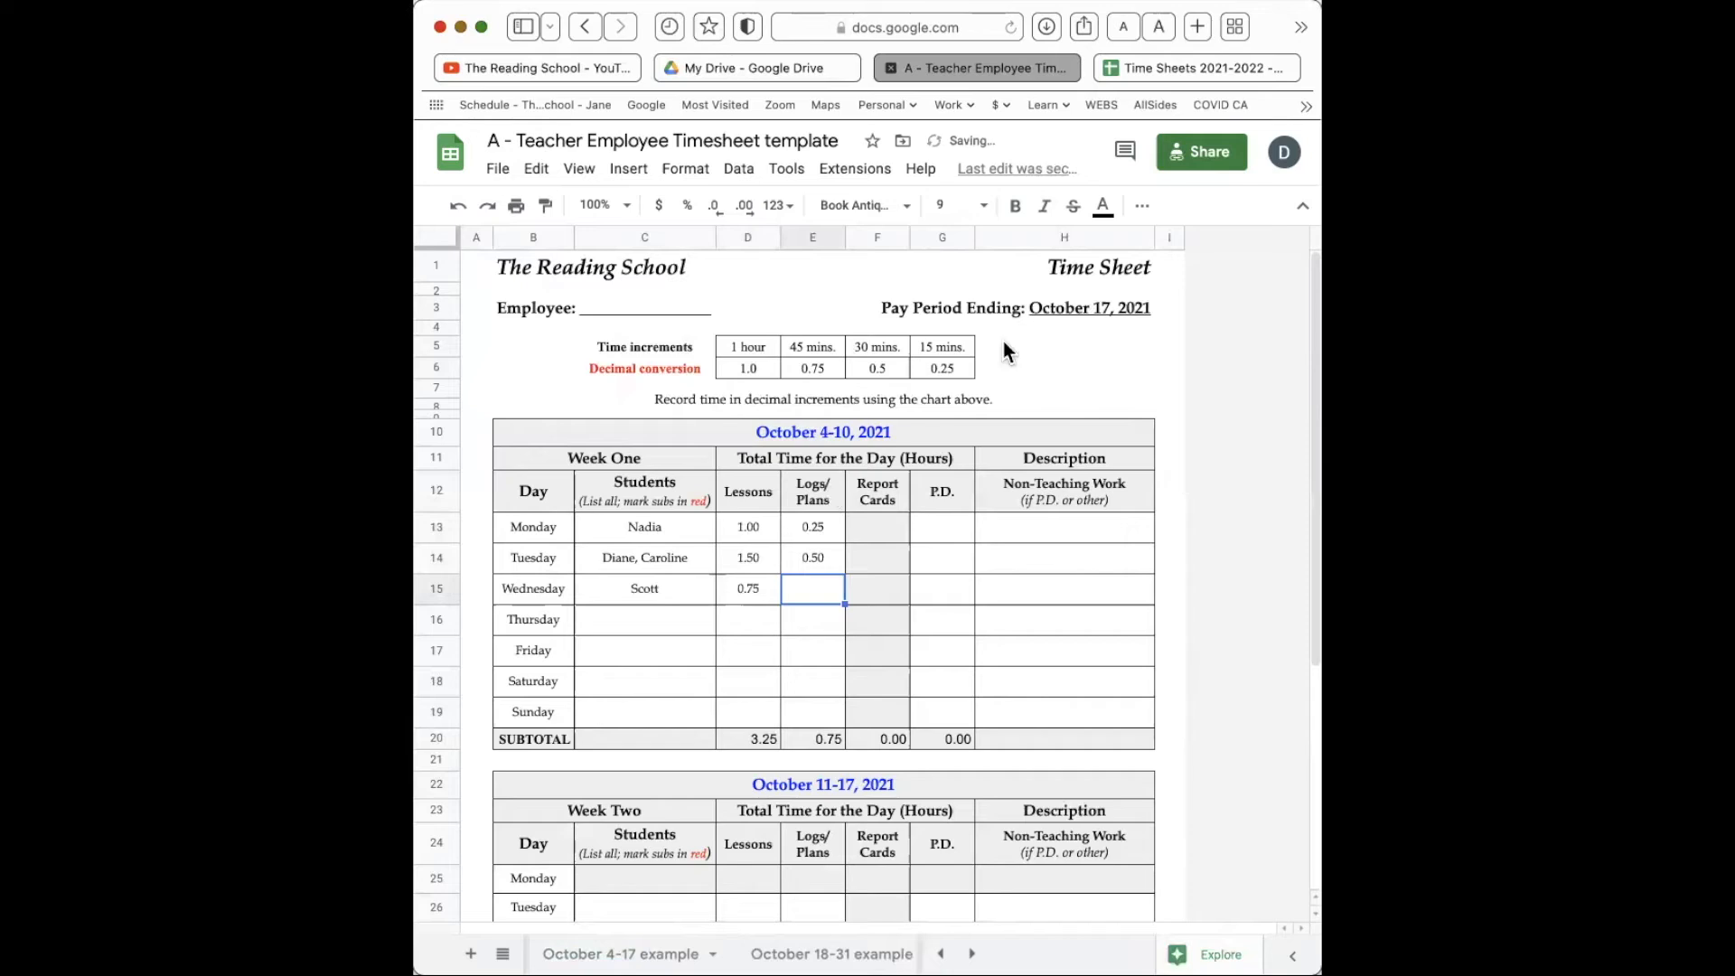
# - Check the decimal conversion for 15 minutes and record 0.25 under Logs/Plans for Wednesday of Week One
pyautogui.moveTo(944, 349); pyautogui.dragTo(947, 366)
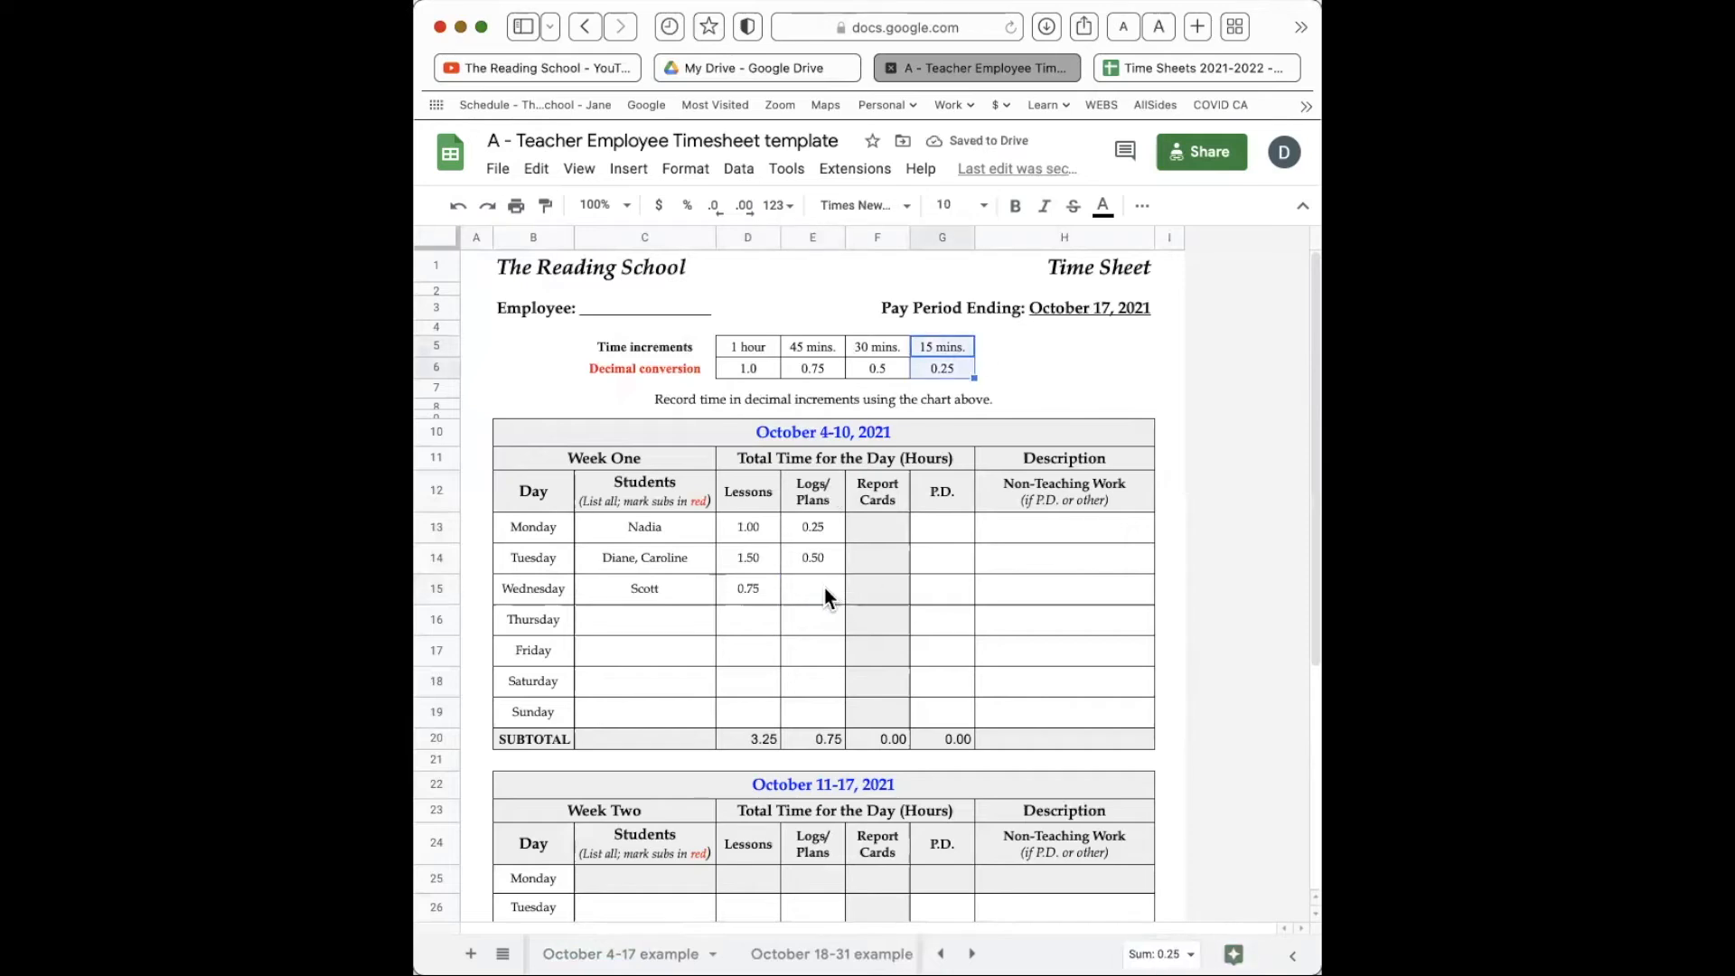
pyautogui.click(822, 585)
pyautogui.write('0.25')
pyautogui.press('Tab')
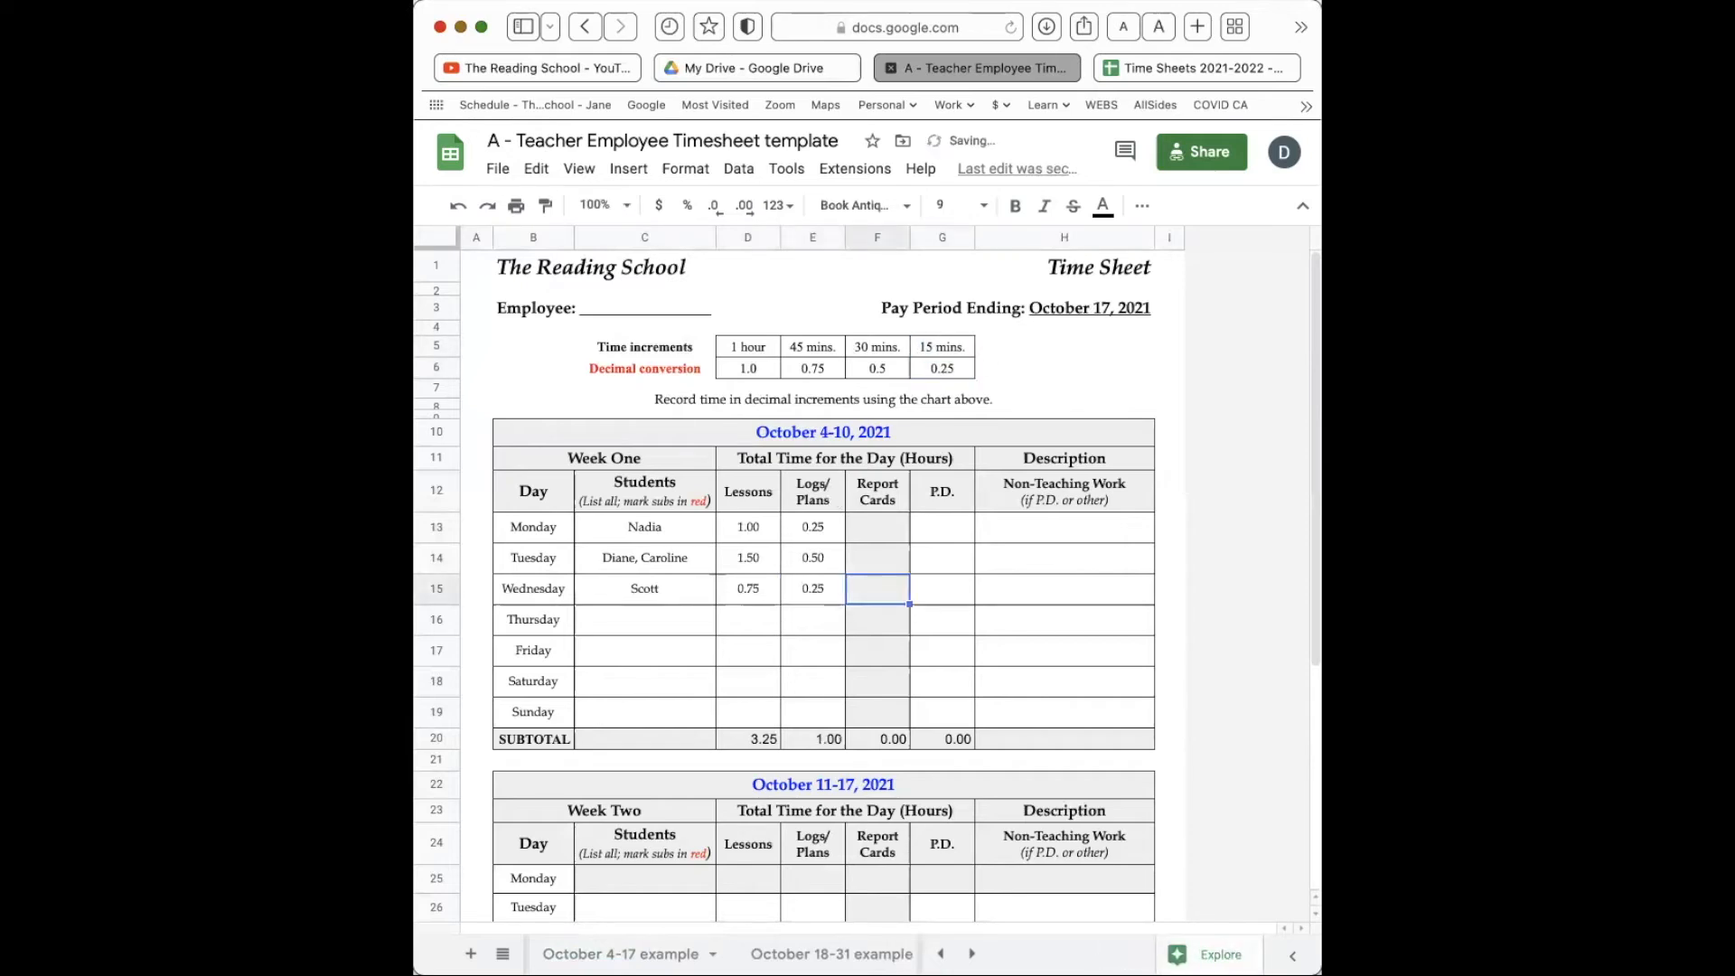
# - Record 1.0 under P.D. for Wednesday of Week One, leaving Report Cards blank
pyautogui.press('Tab')
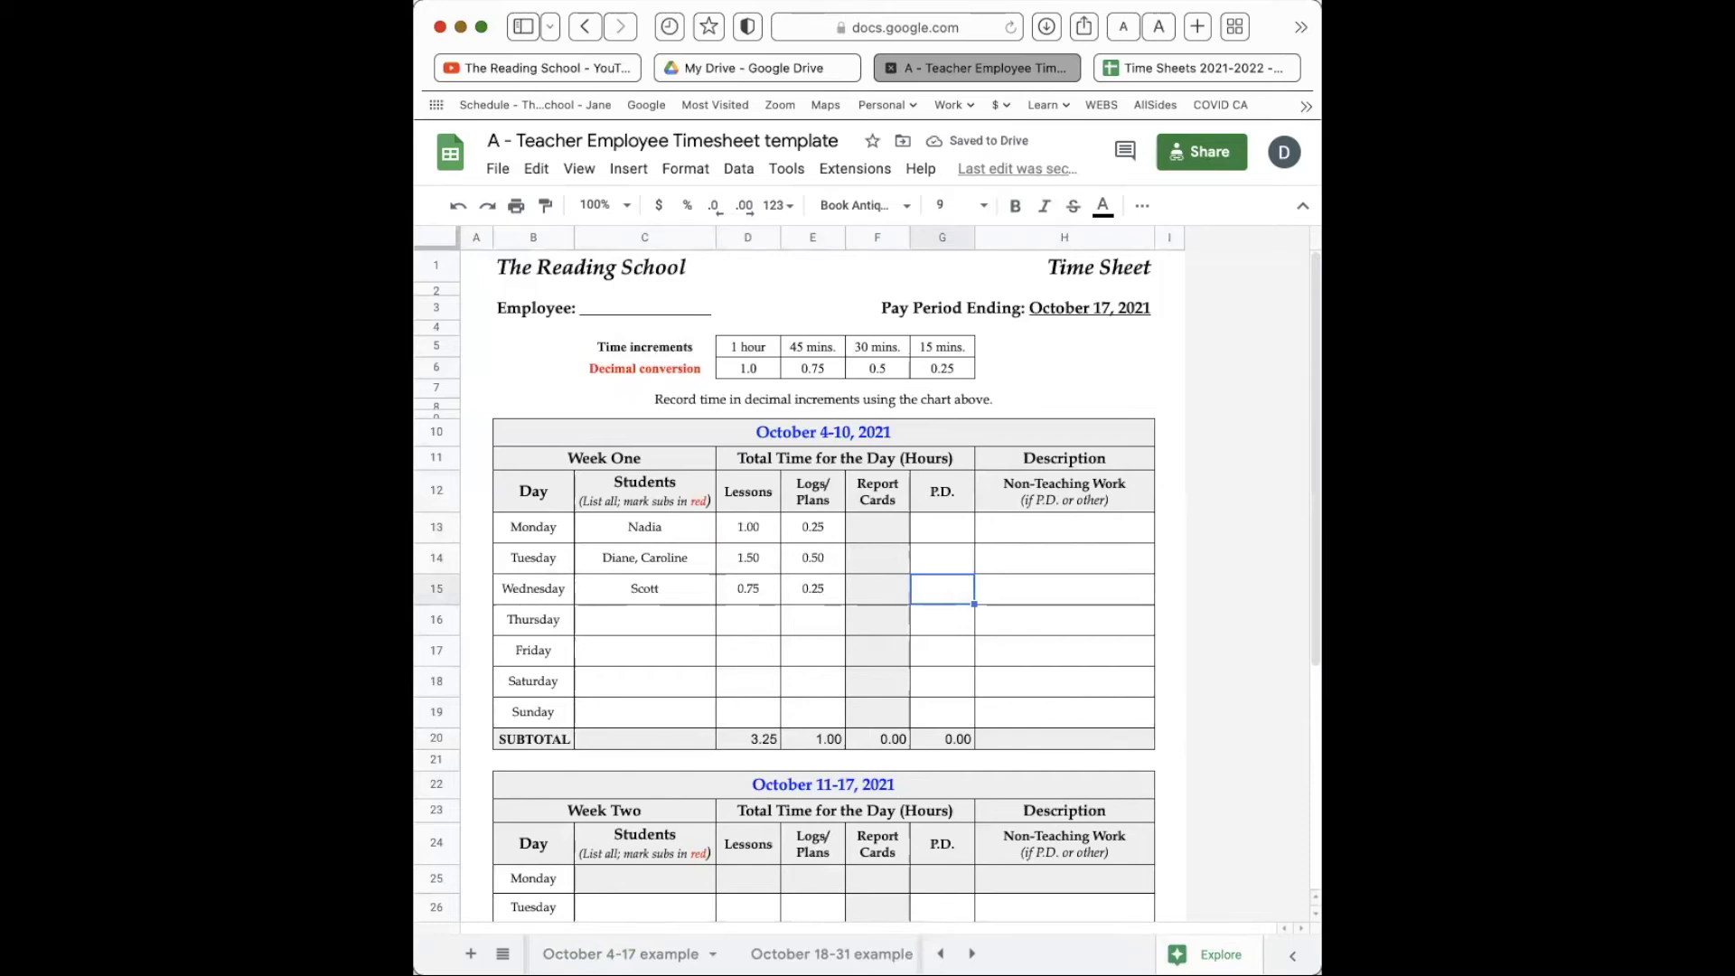
pyautogui.write('1.0')
pyautogui.press('Tab')
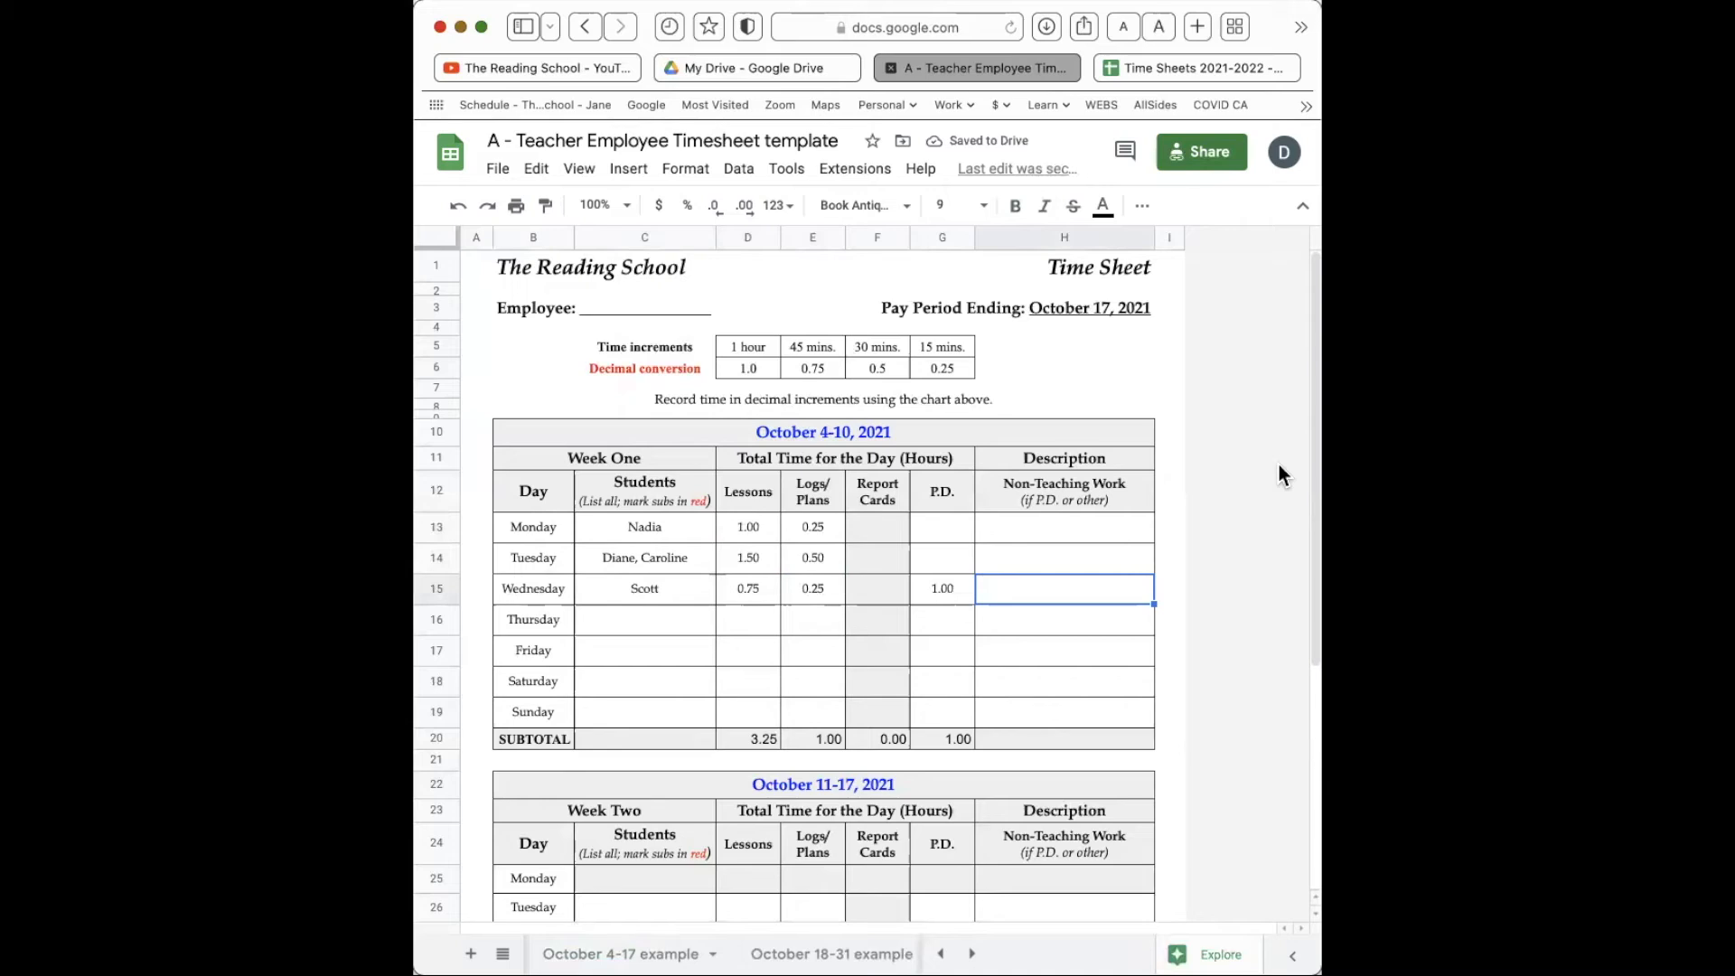
# - Describe Wednesday's non-teaching work as "read spelling article and answered Qs"
pyautogui.moveTo(1054, 458); pyautogui.dragTo(1040, 598)
pyautogui.click(1039, 595)
pyautogui.write('read spelling ')
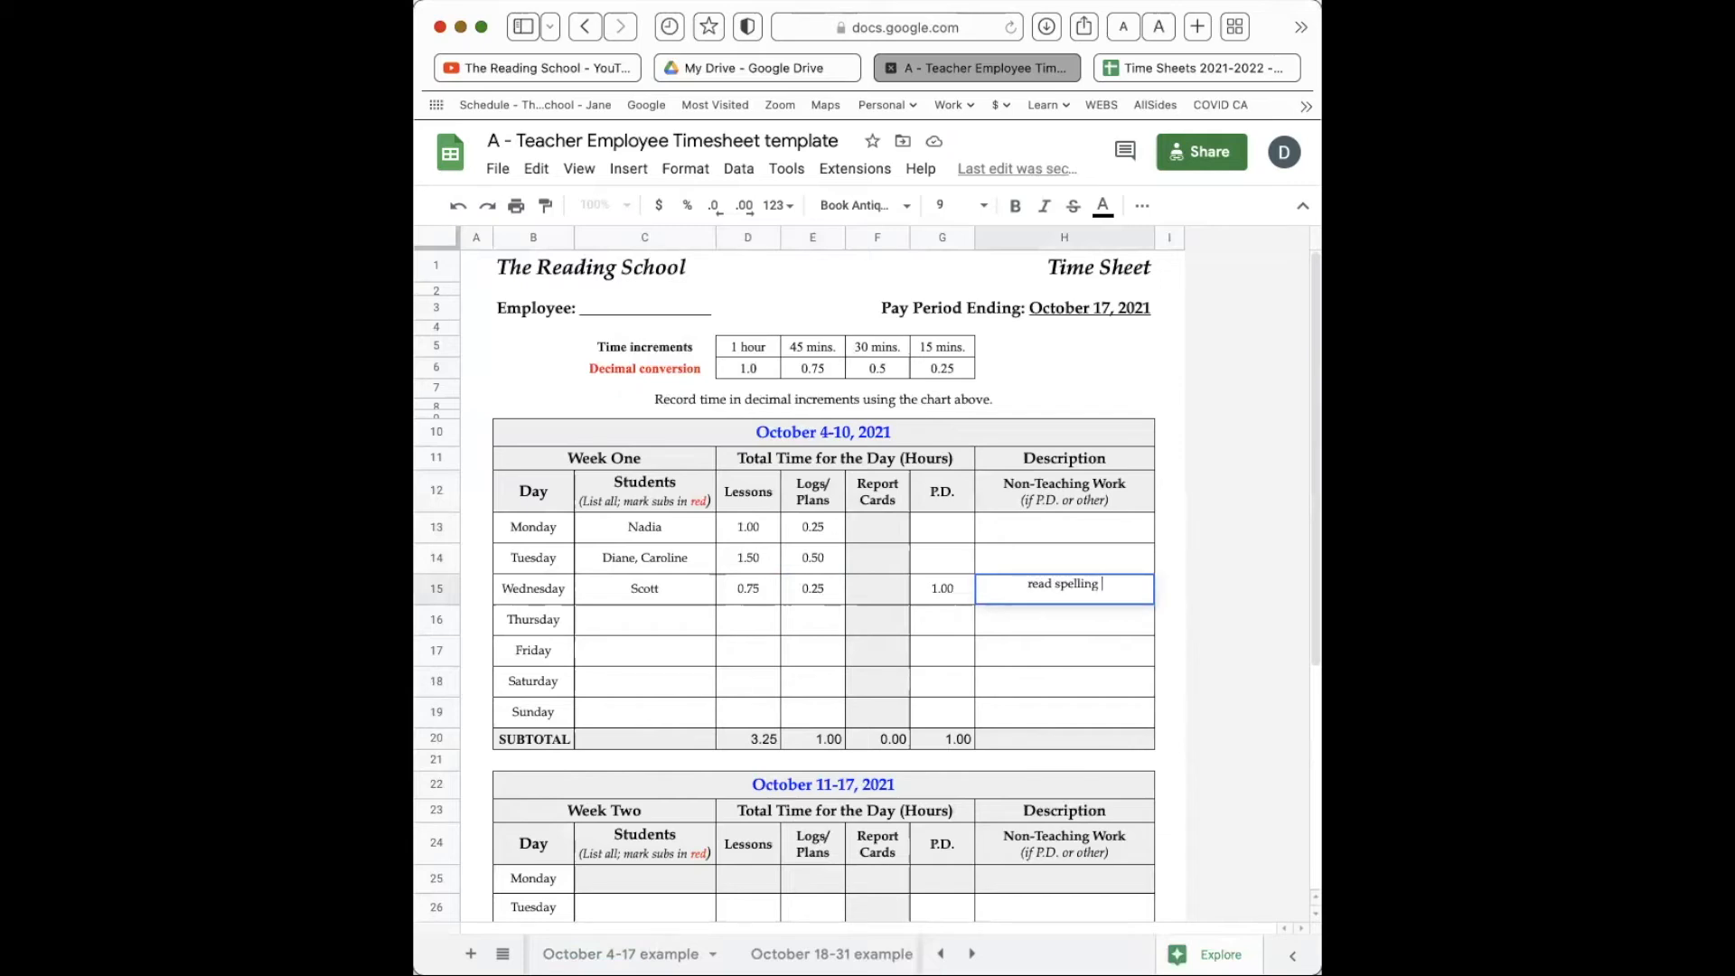
pyautogui.write('article and answere')
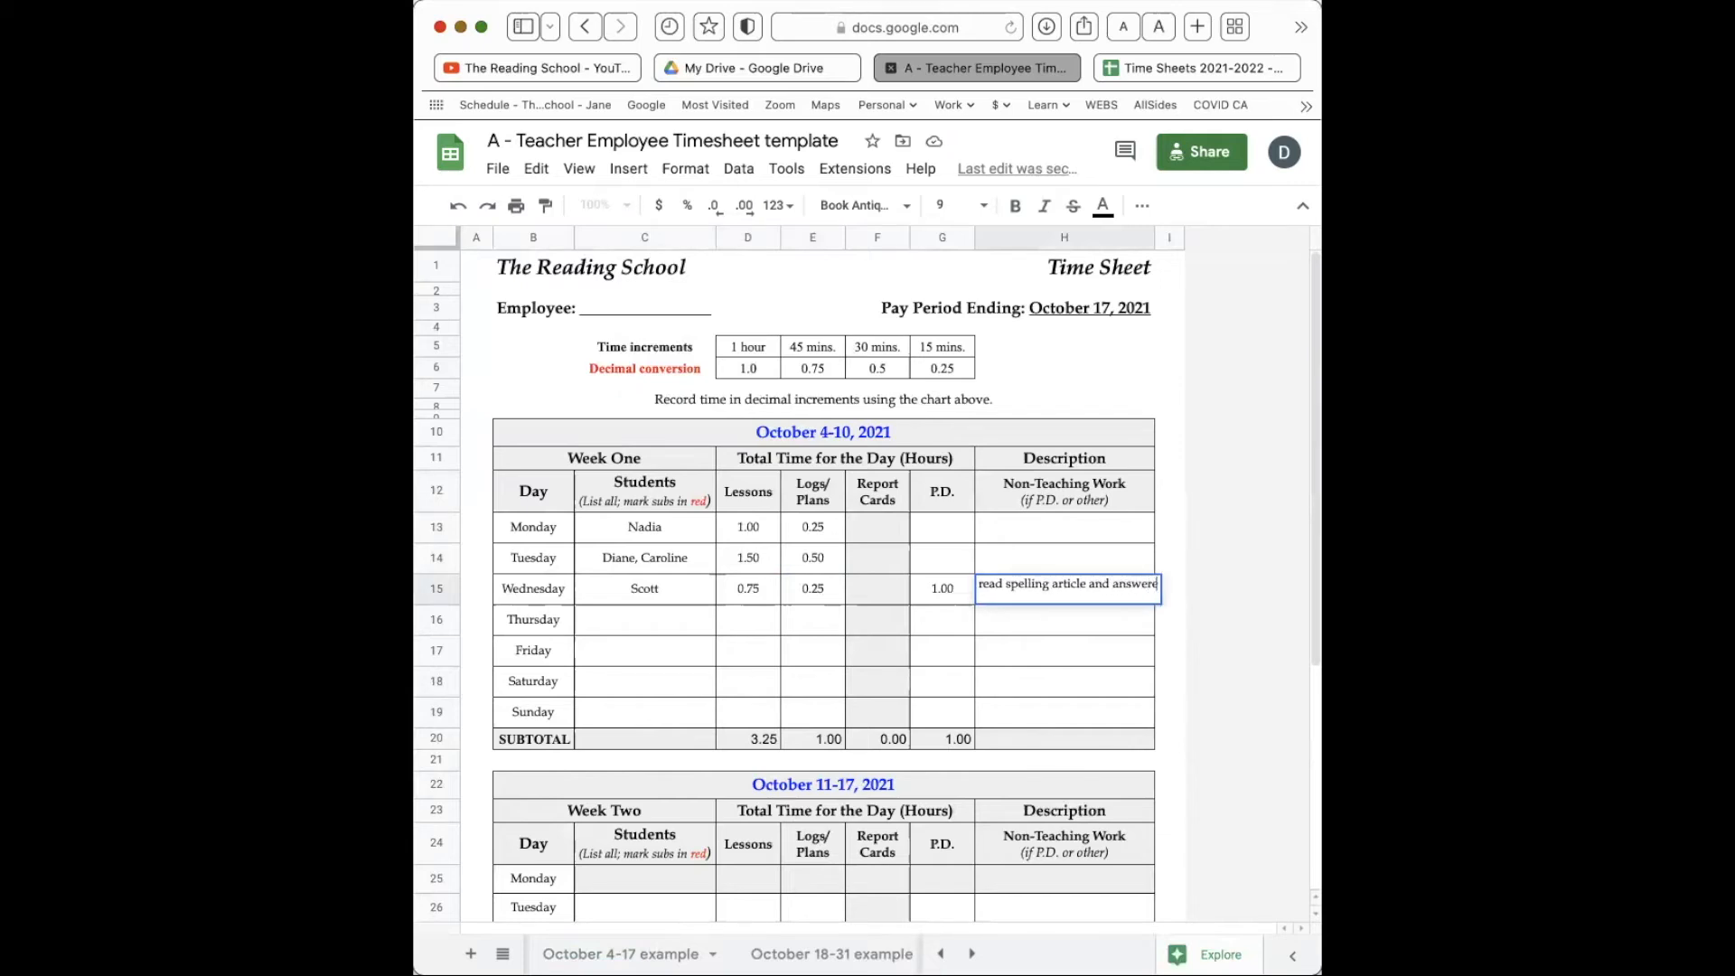
pyautogui.write('d Qs')
pyautogui.click(1056, 743)
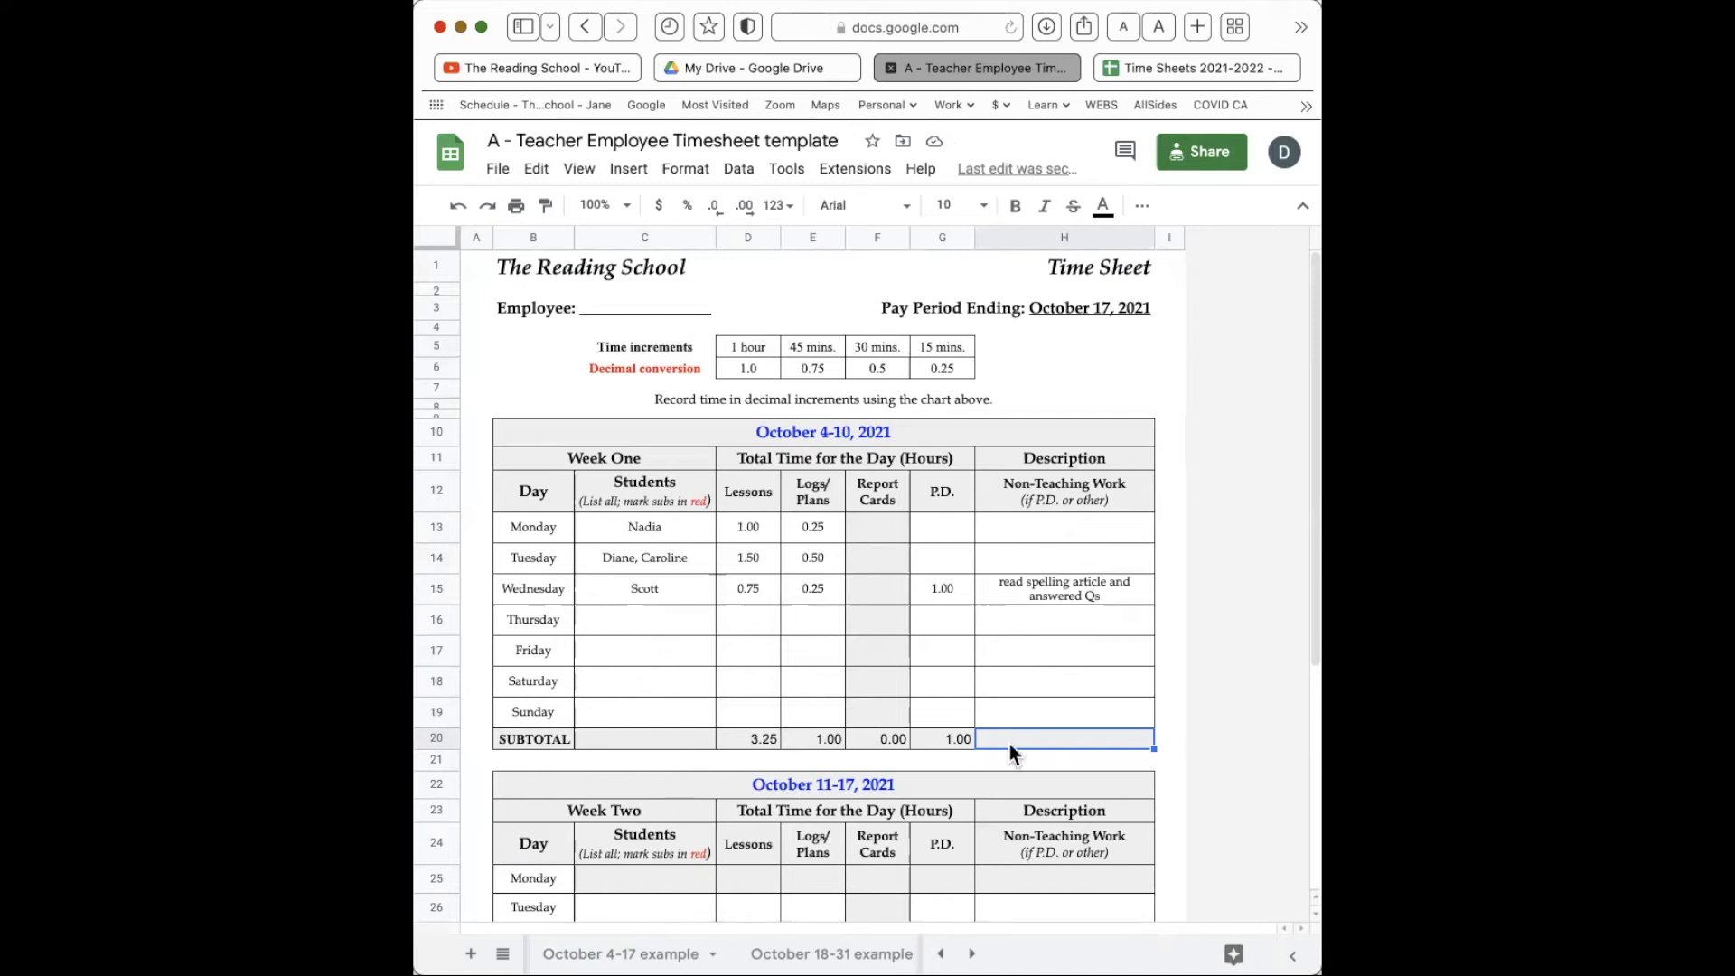
# - Review the Week One subtotals and the Total row for the whole pay period
pyautogui.moveTo(723, 741); pyautogui.dragTo(969, 735)
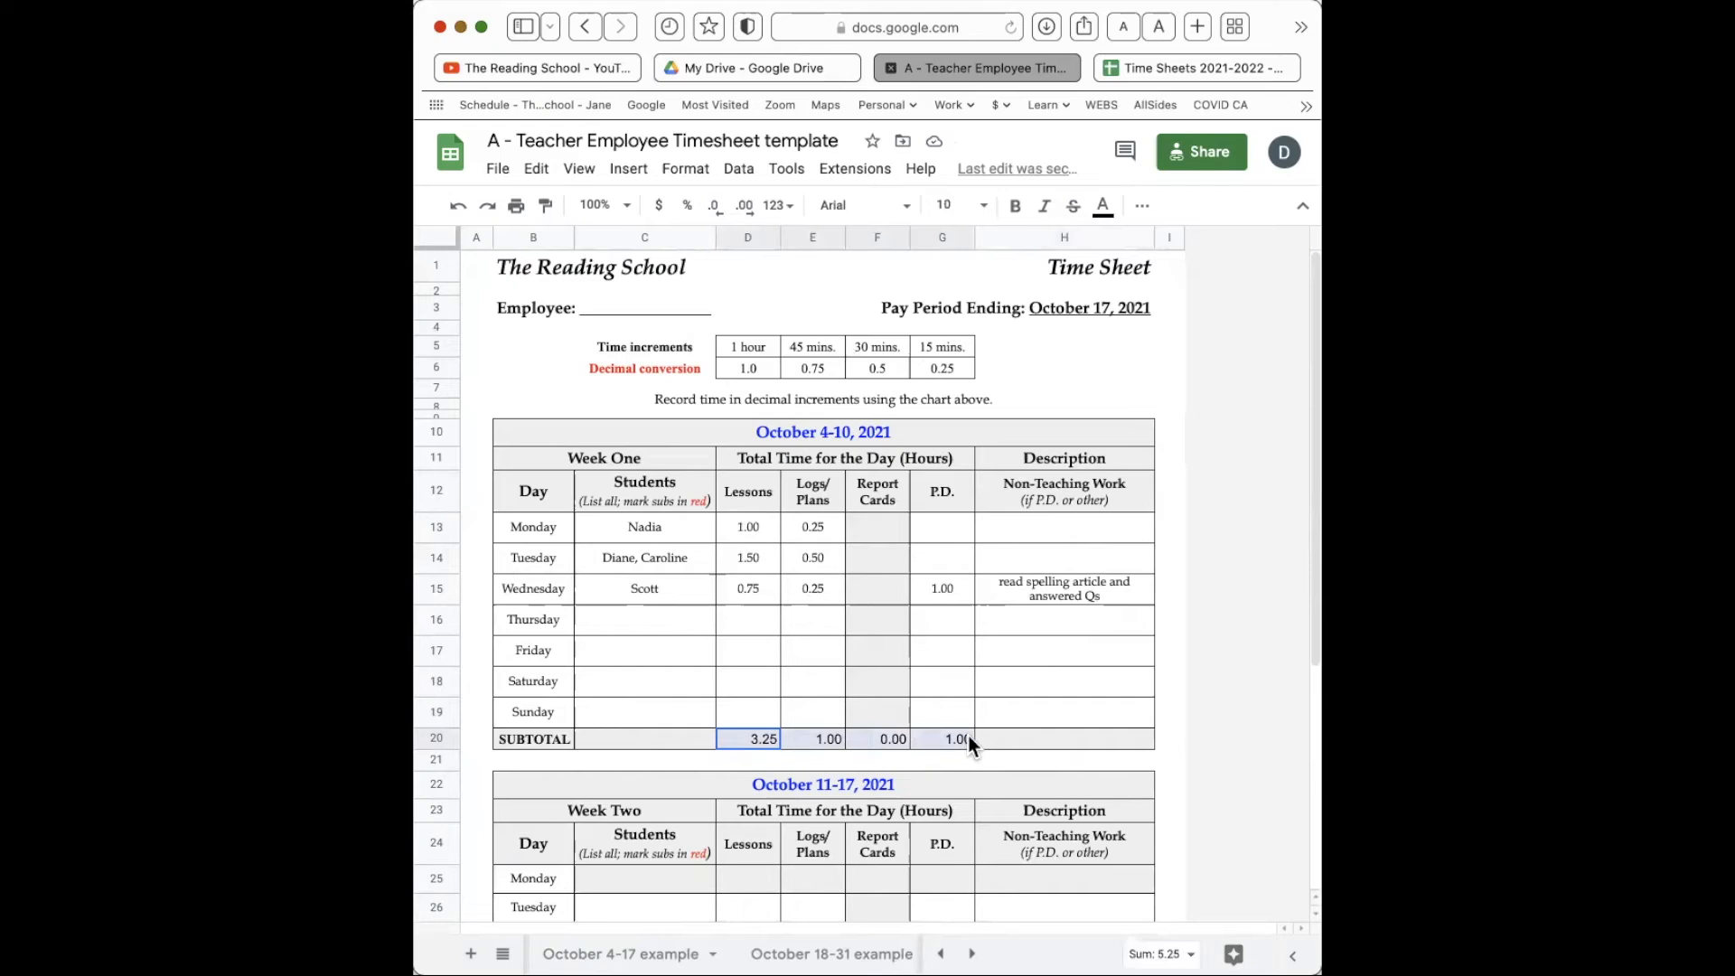
pyautogui.click(630, 630)
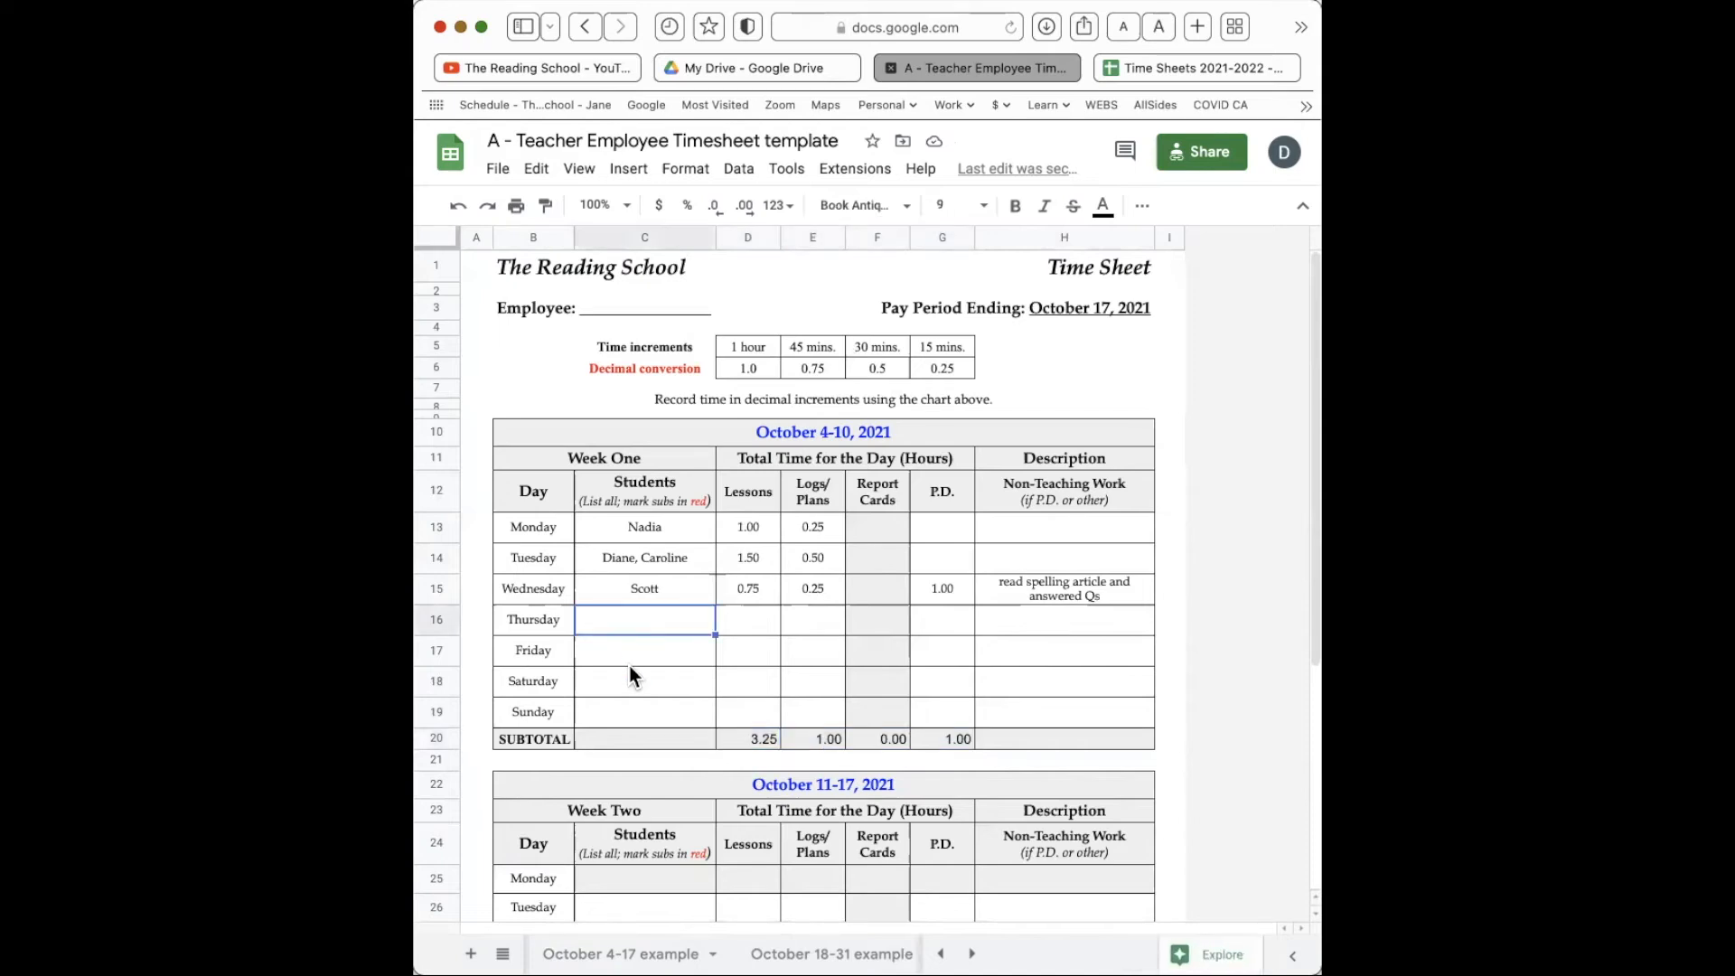
pyautogui.scroll(-5, 628, 665)
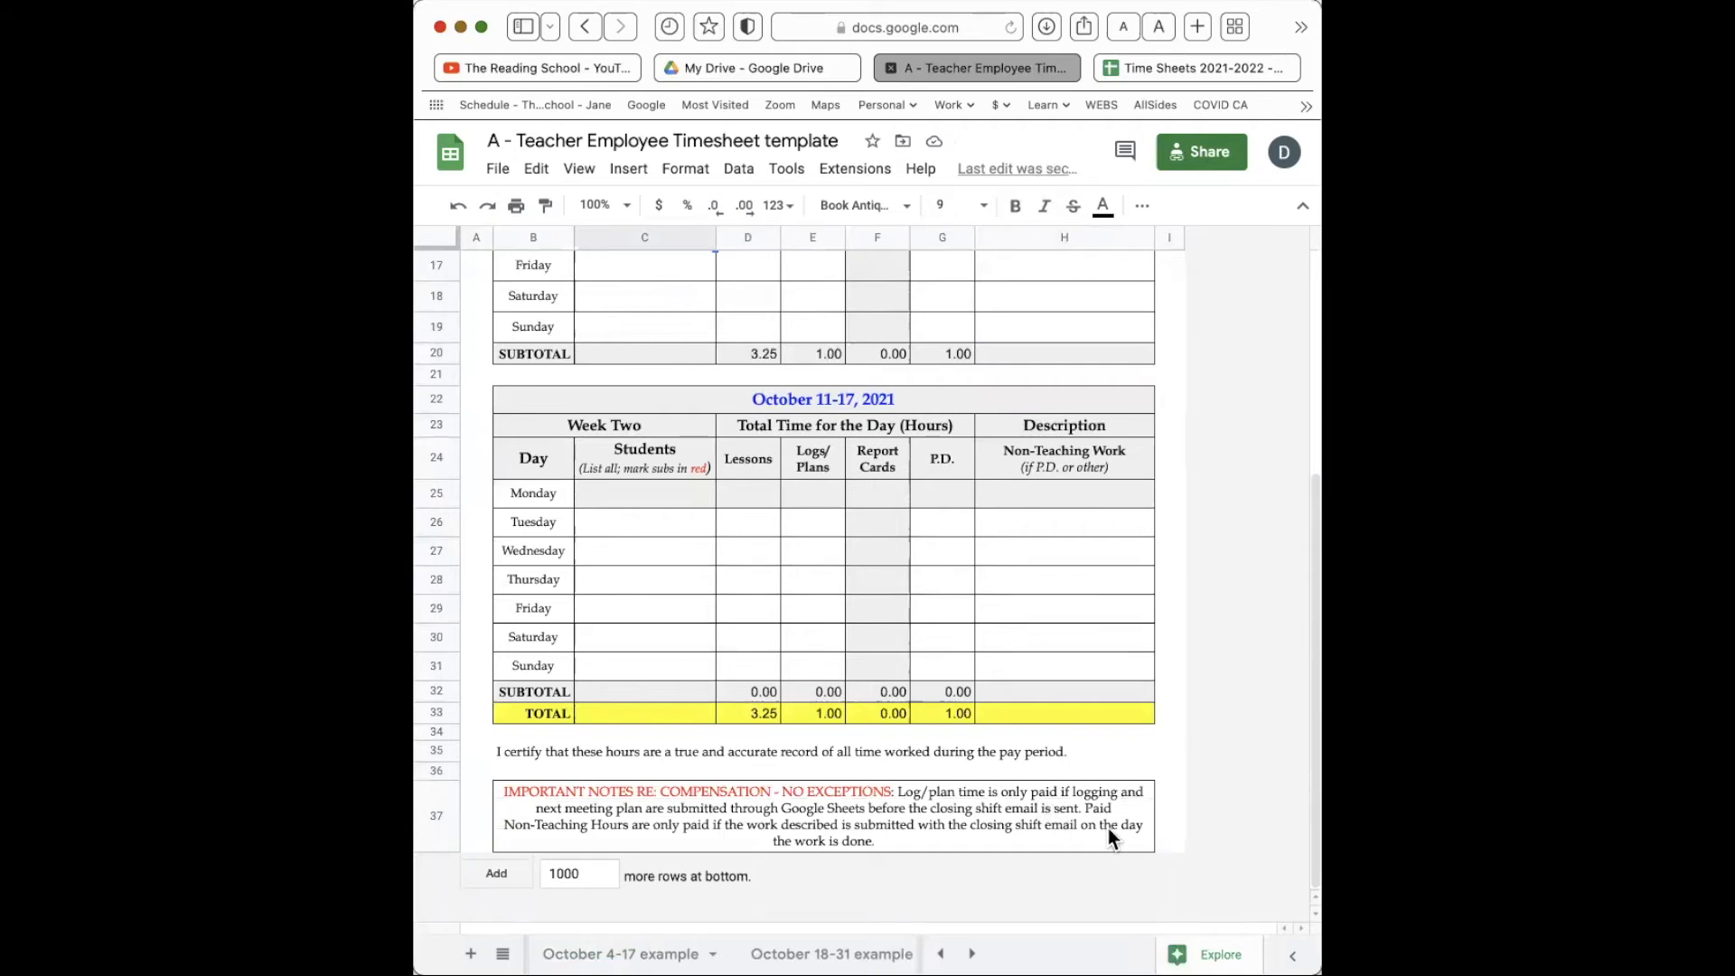
pyautogui.moveTo(551, 714); pyautogui.dragTo(1027, 713)
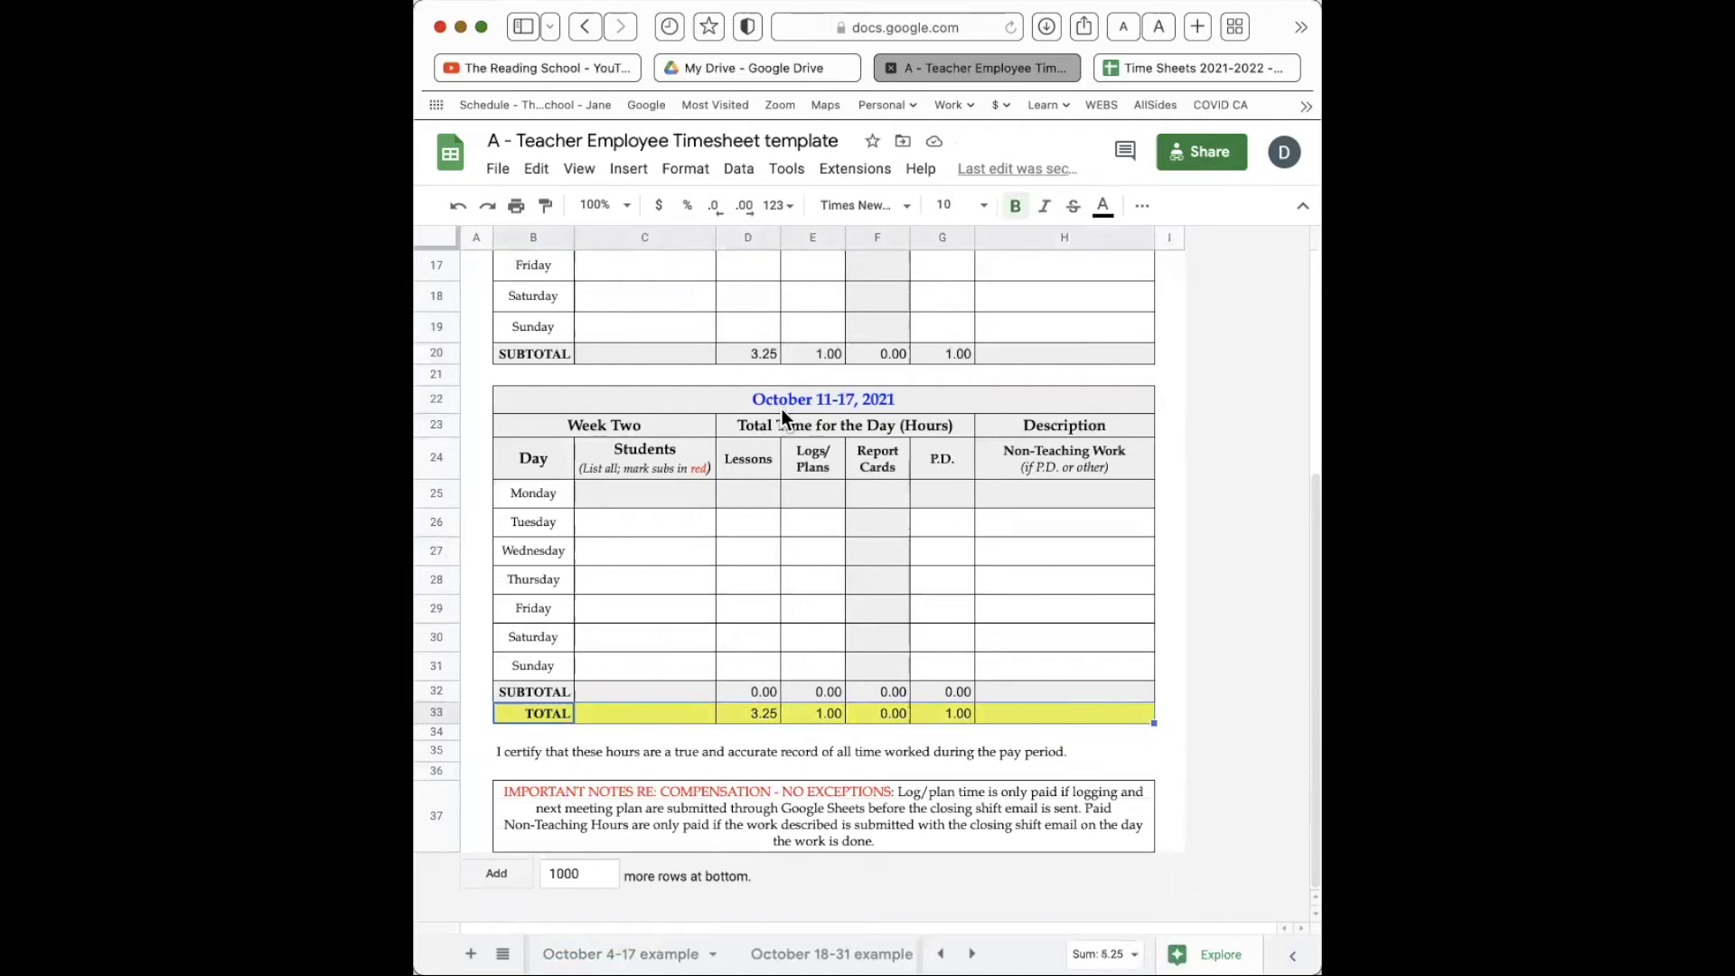
# - Examine the greyed-out Monday row and the Tuesday row of the Week Two table
pyautogui.click(595, 527)
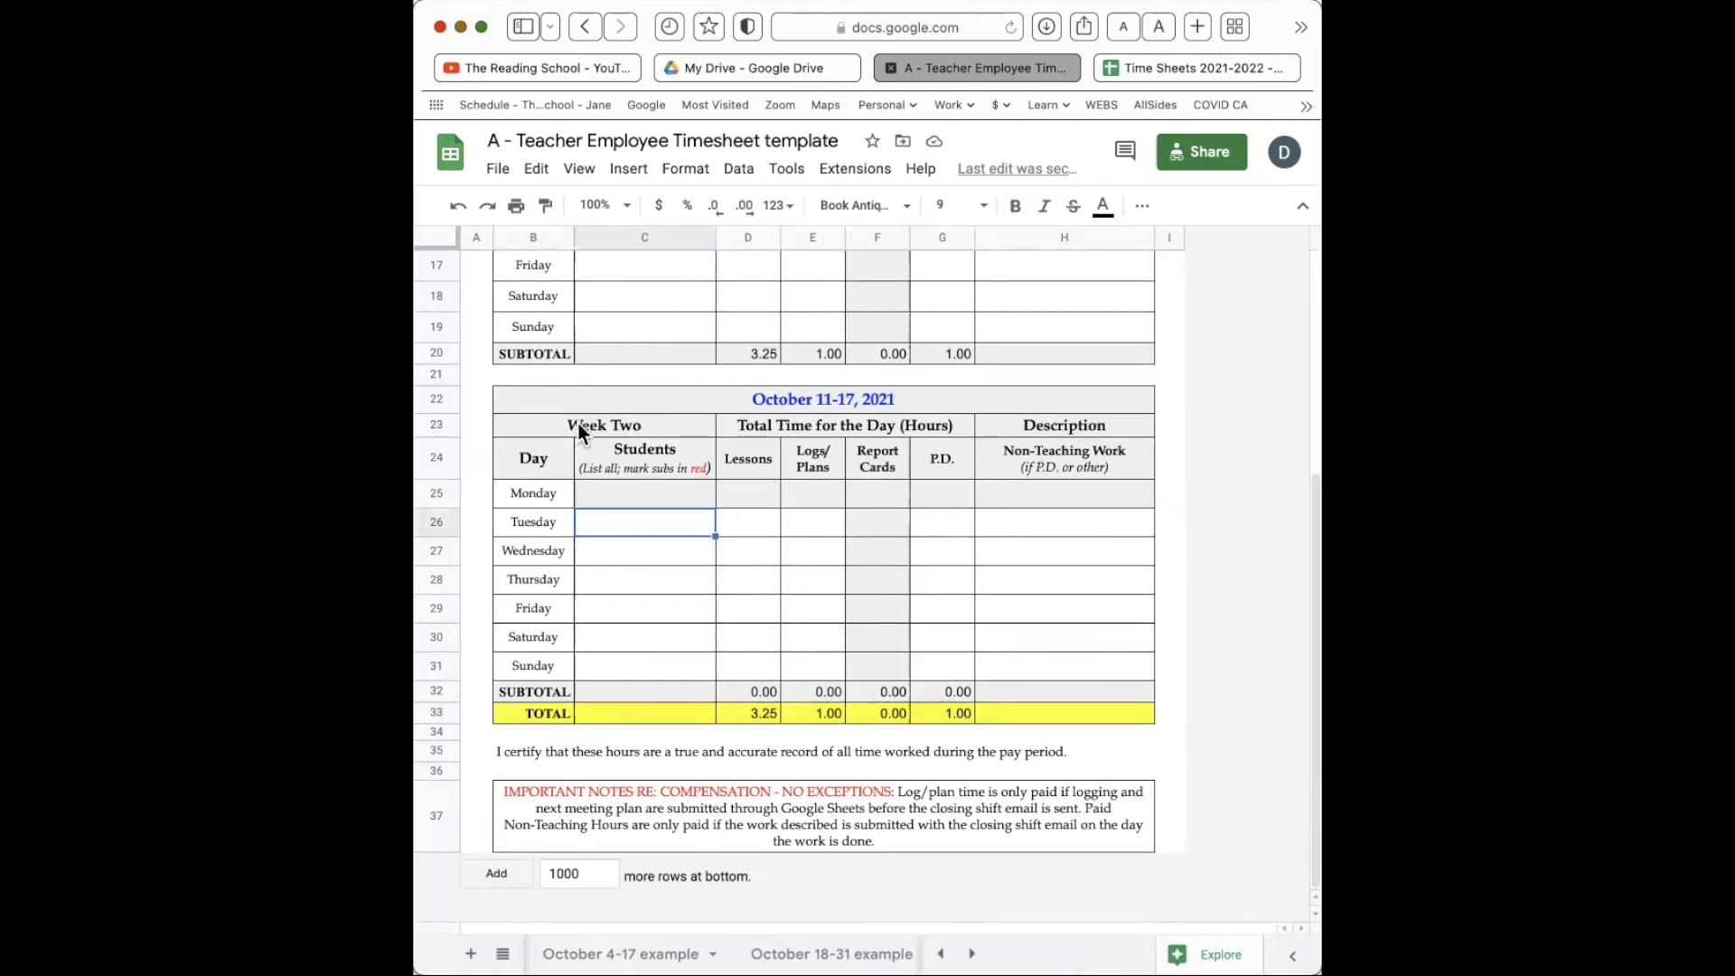
pyautogui.moveTo(507, 497); pyautogui.dragTo(1023, 499)
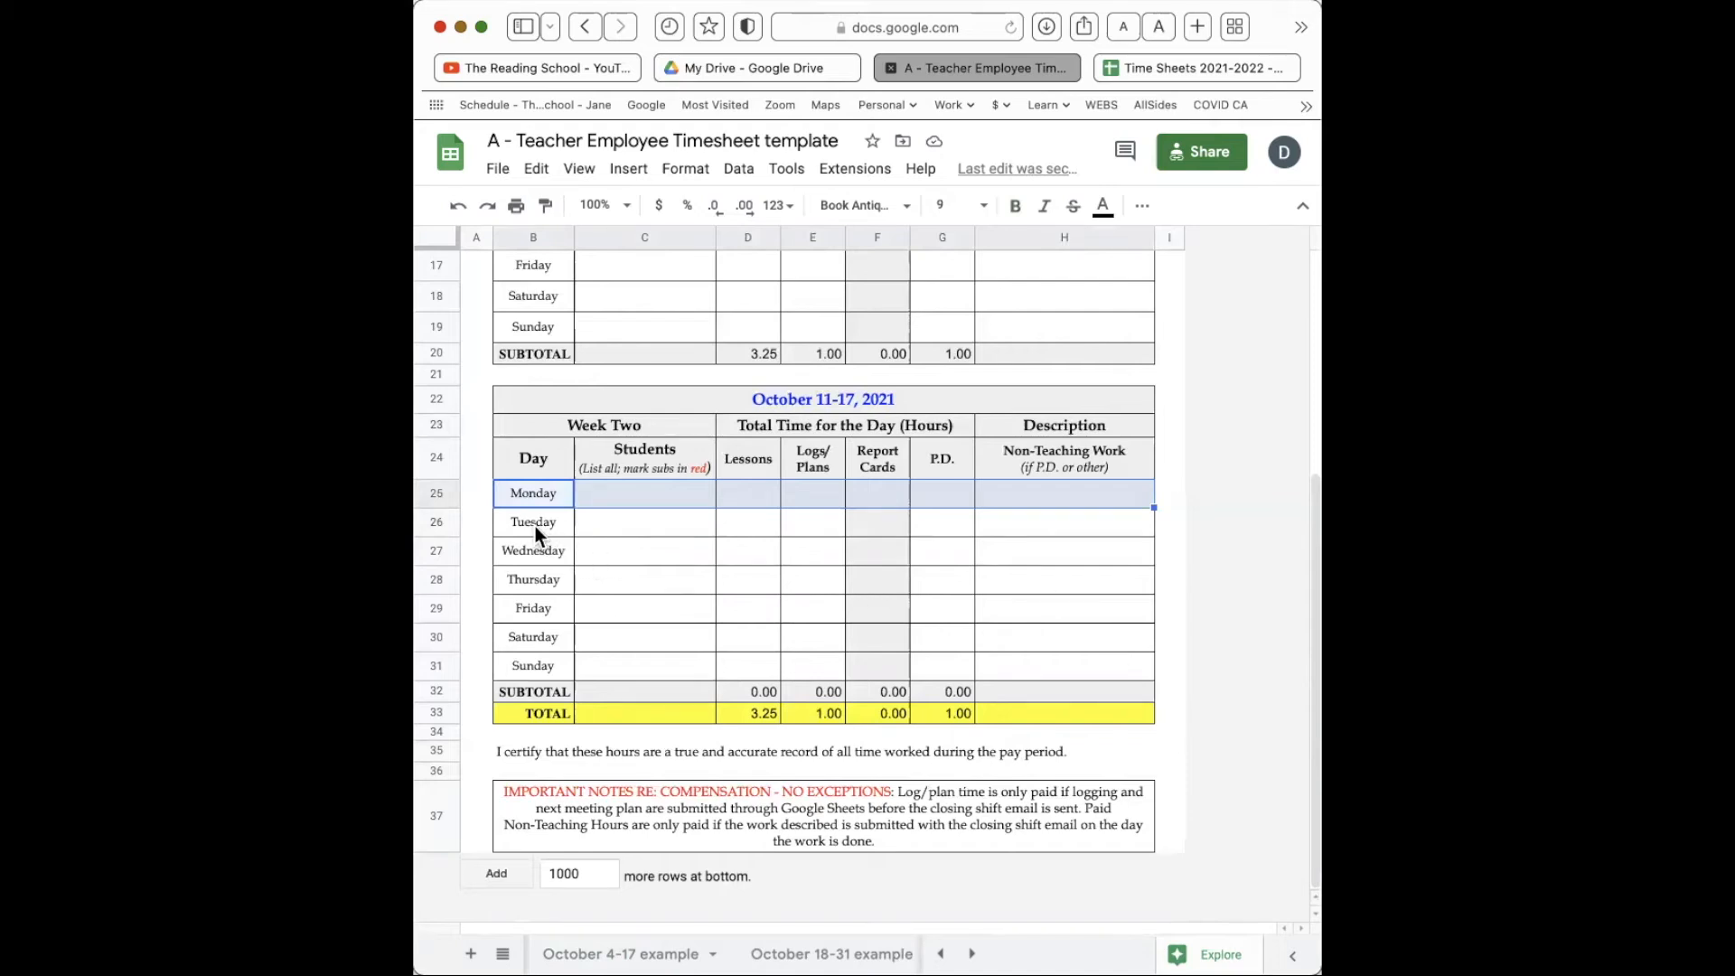
pyautogui.click(522, 503)
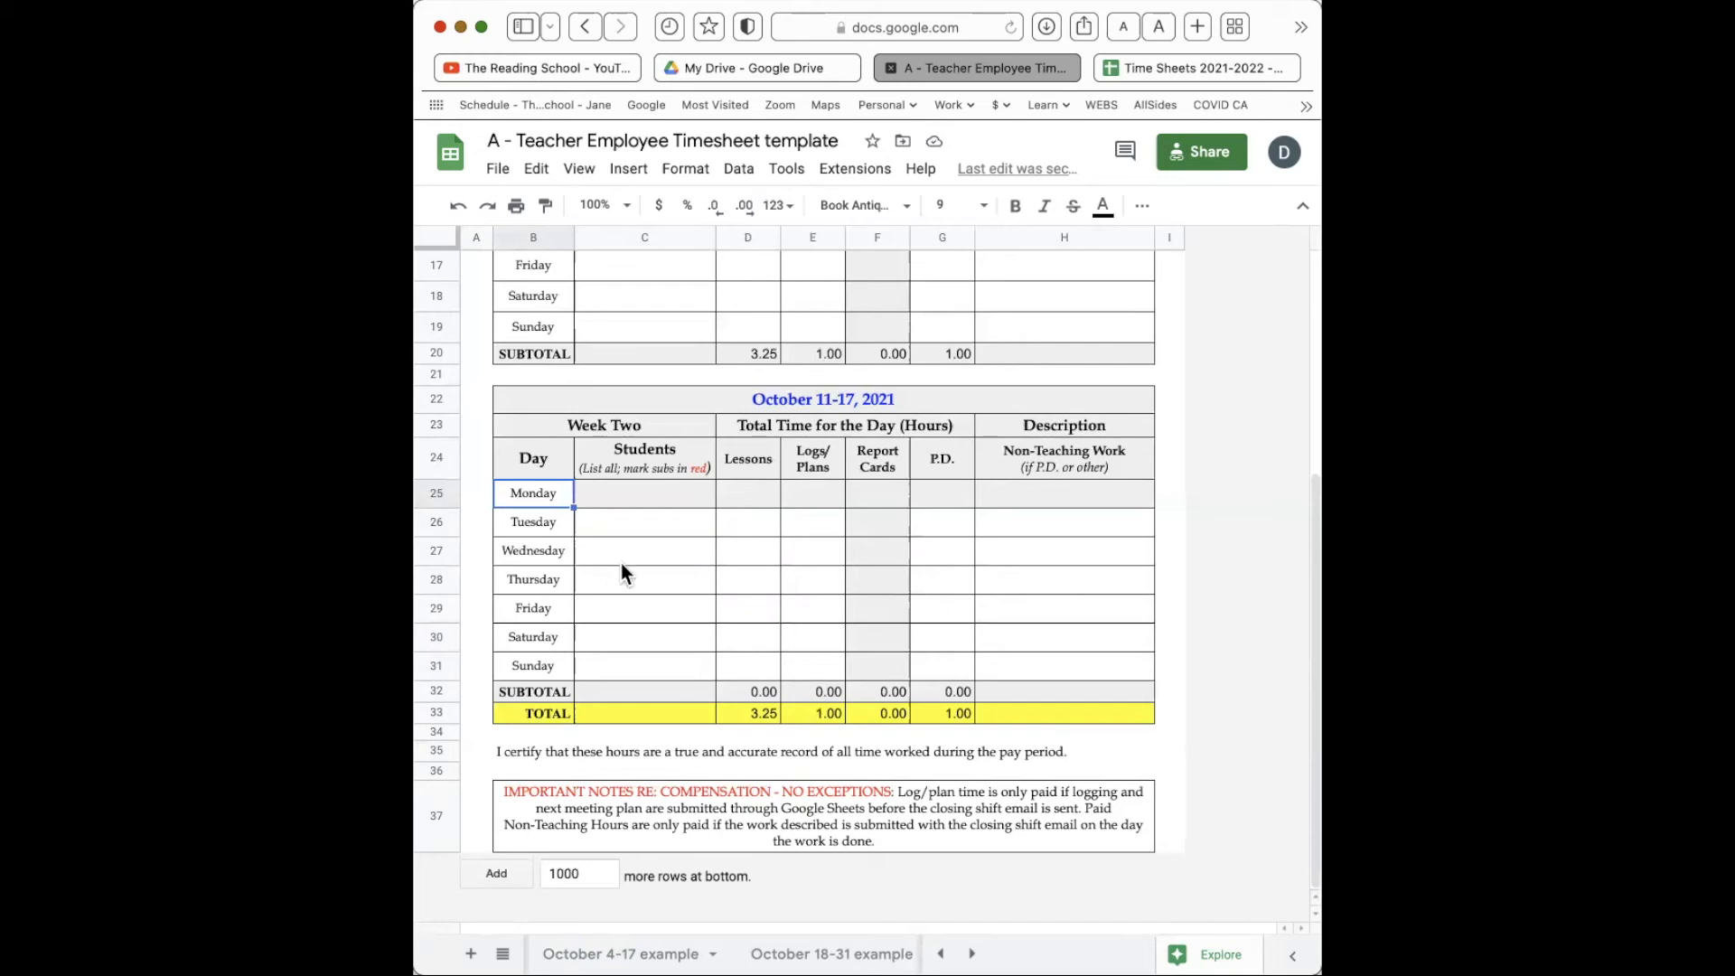
pyautogui.click(531, 532)
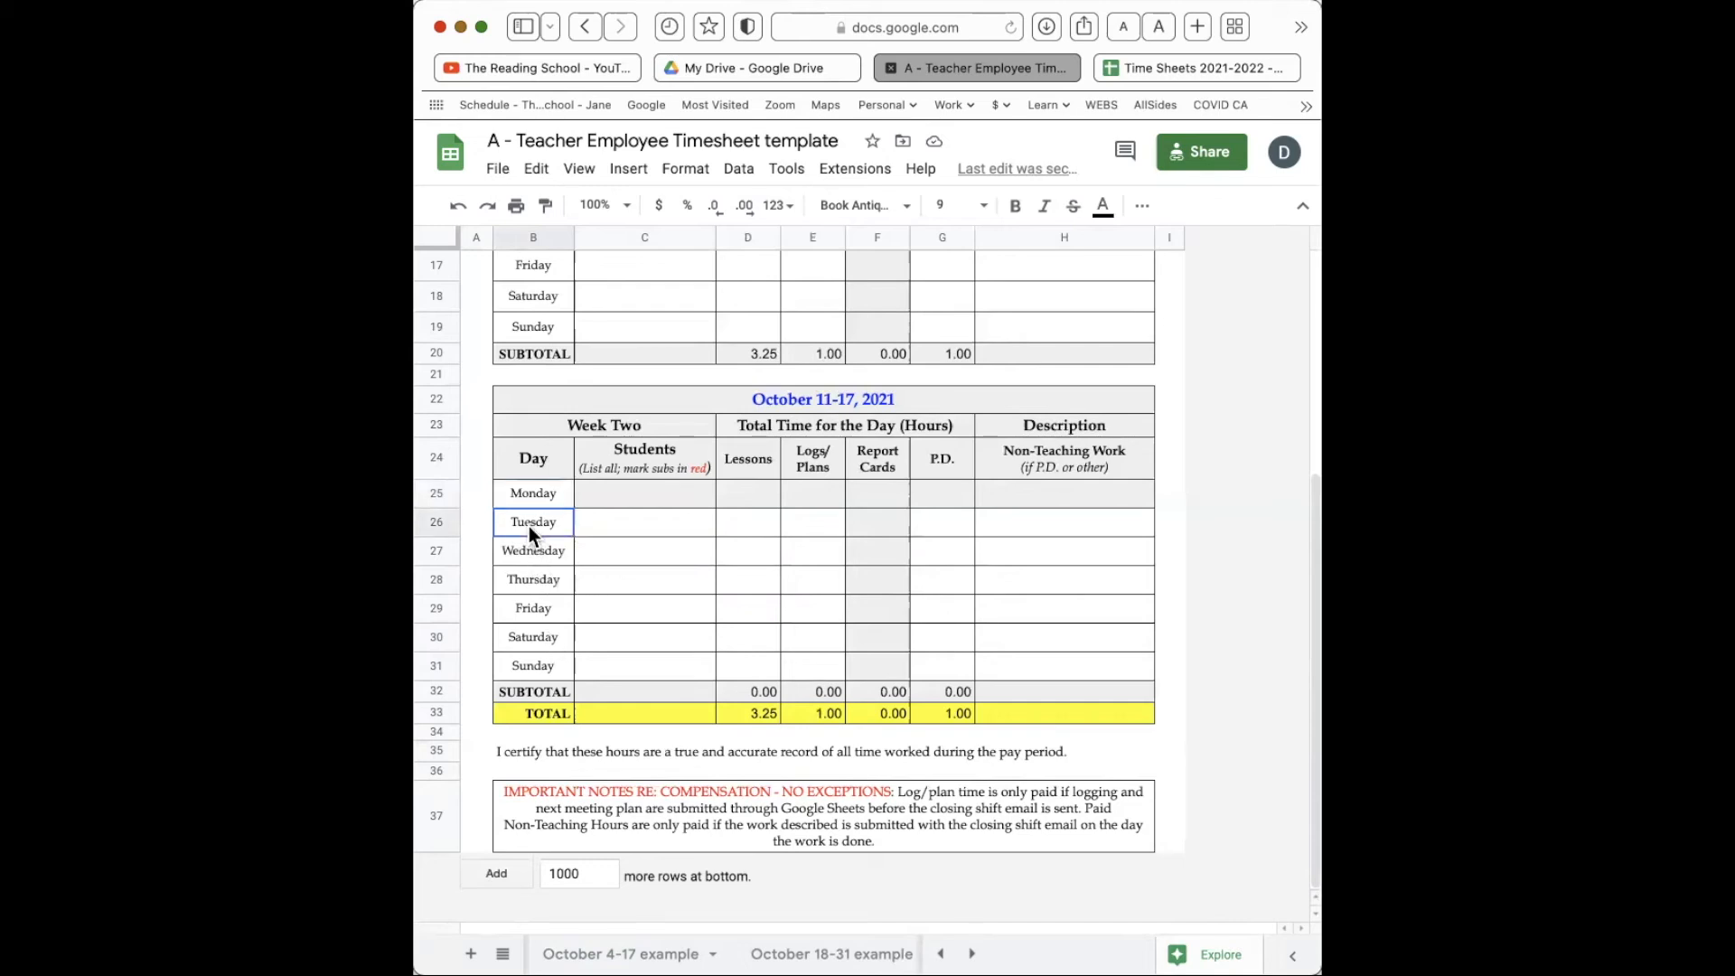
pyautogui.click(610, 528)
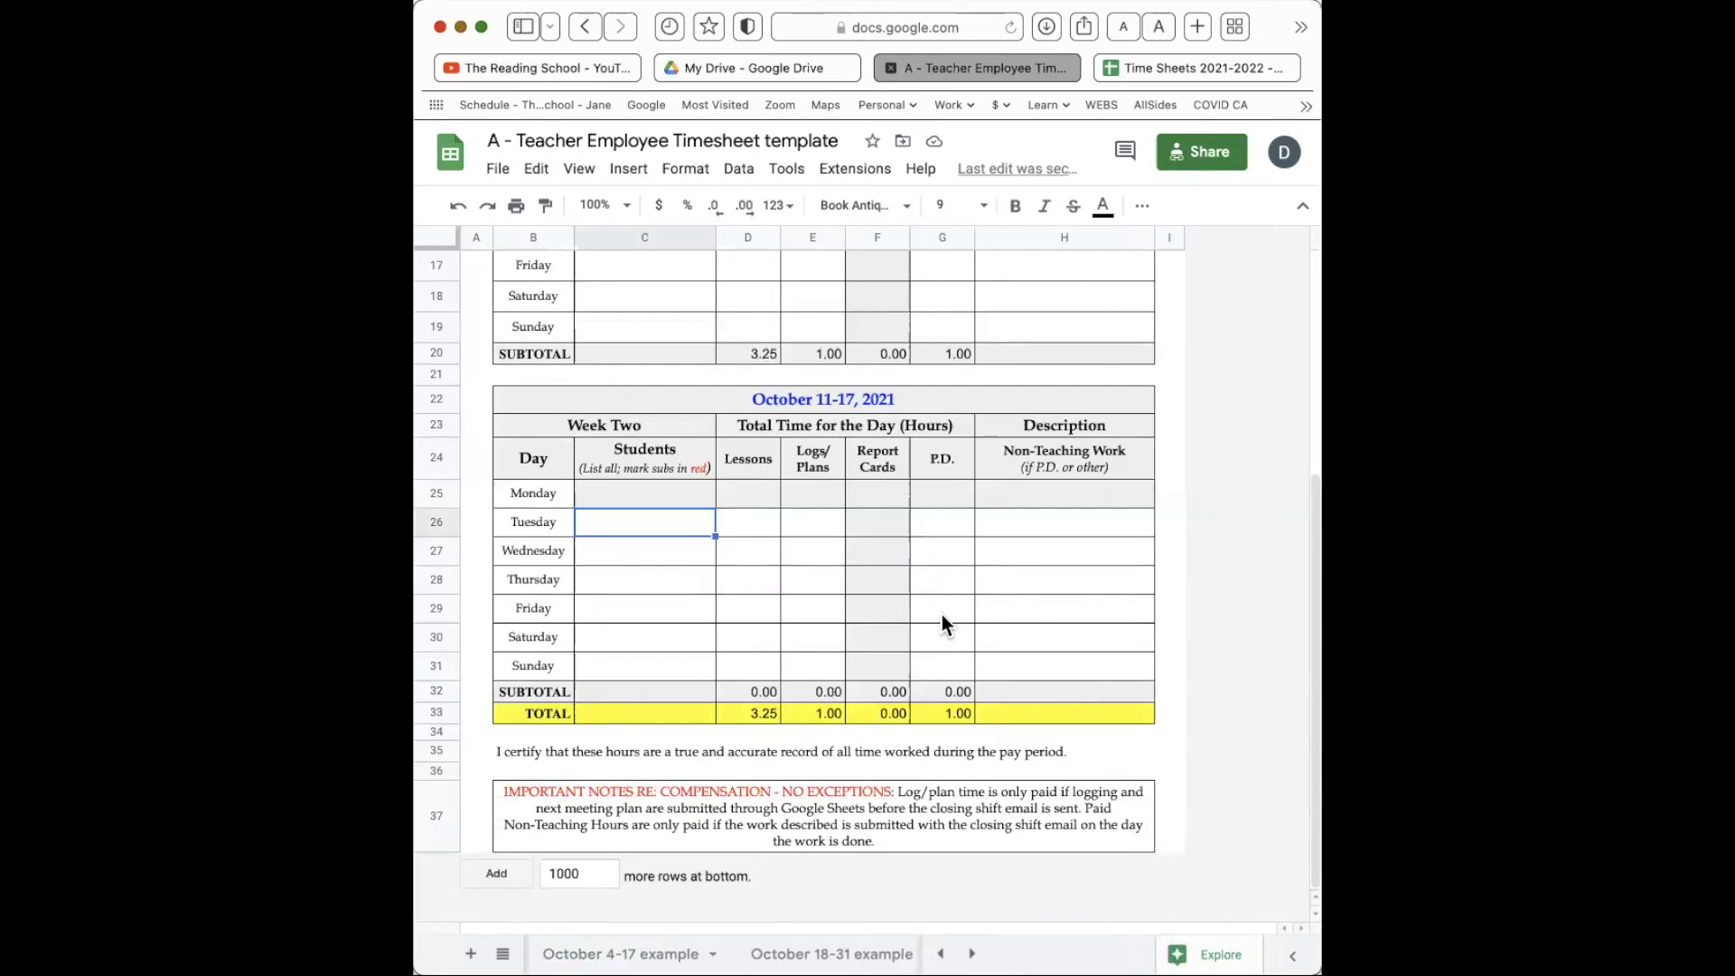
# - Copy the students, 1.50 Lessons hours and 0.50 Logs/Plans hours from Week One's Tuesday into the Tuesday row of Week Two
pyautogui.scroll(3, 941, 616)
pyautogui.scroll(1, 942, 614)
pyautogui.click(666, 298)
pyautogui.moveTo(668, 300); pyautogui.dragTo(799, 304)
pyautogui.hotkey('ctrl', 'c')
pyautogui.click(589, 646)
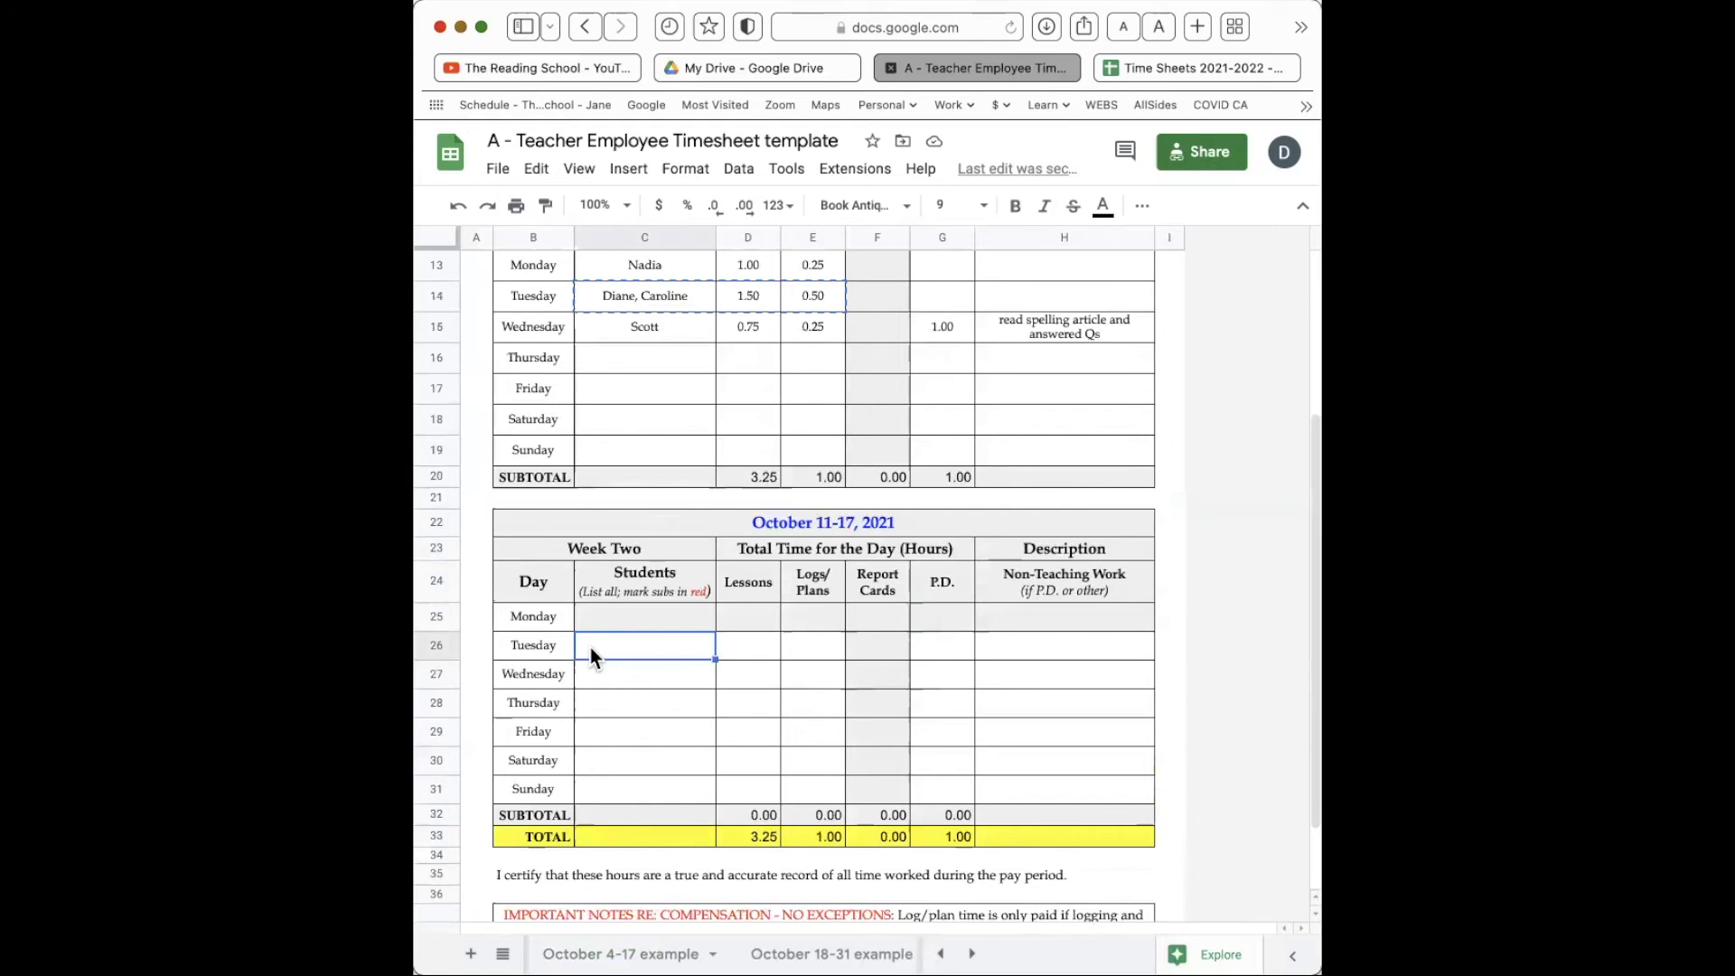
pyautogui.hotkey('ctrl', 'v')
pyautogui.click(617, 685)
# - Review the Week Two subtotals and pay-period totals, and read the certification statement and compensation notes beneath them
pyautogui.scroll(-1, 963, 759)
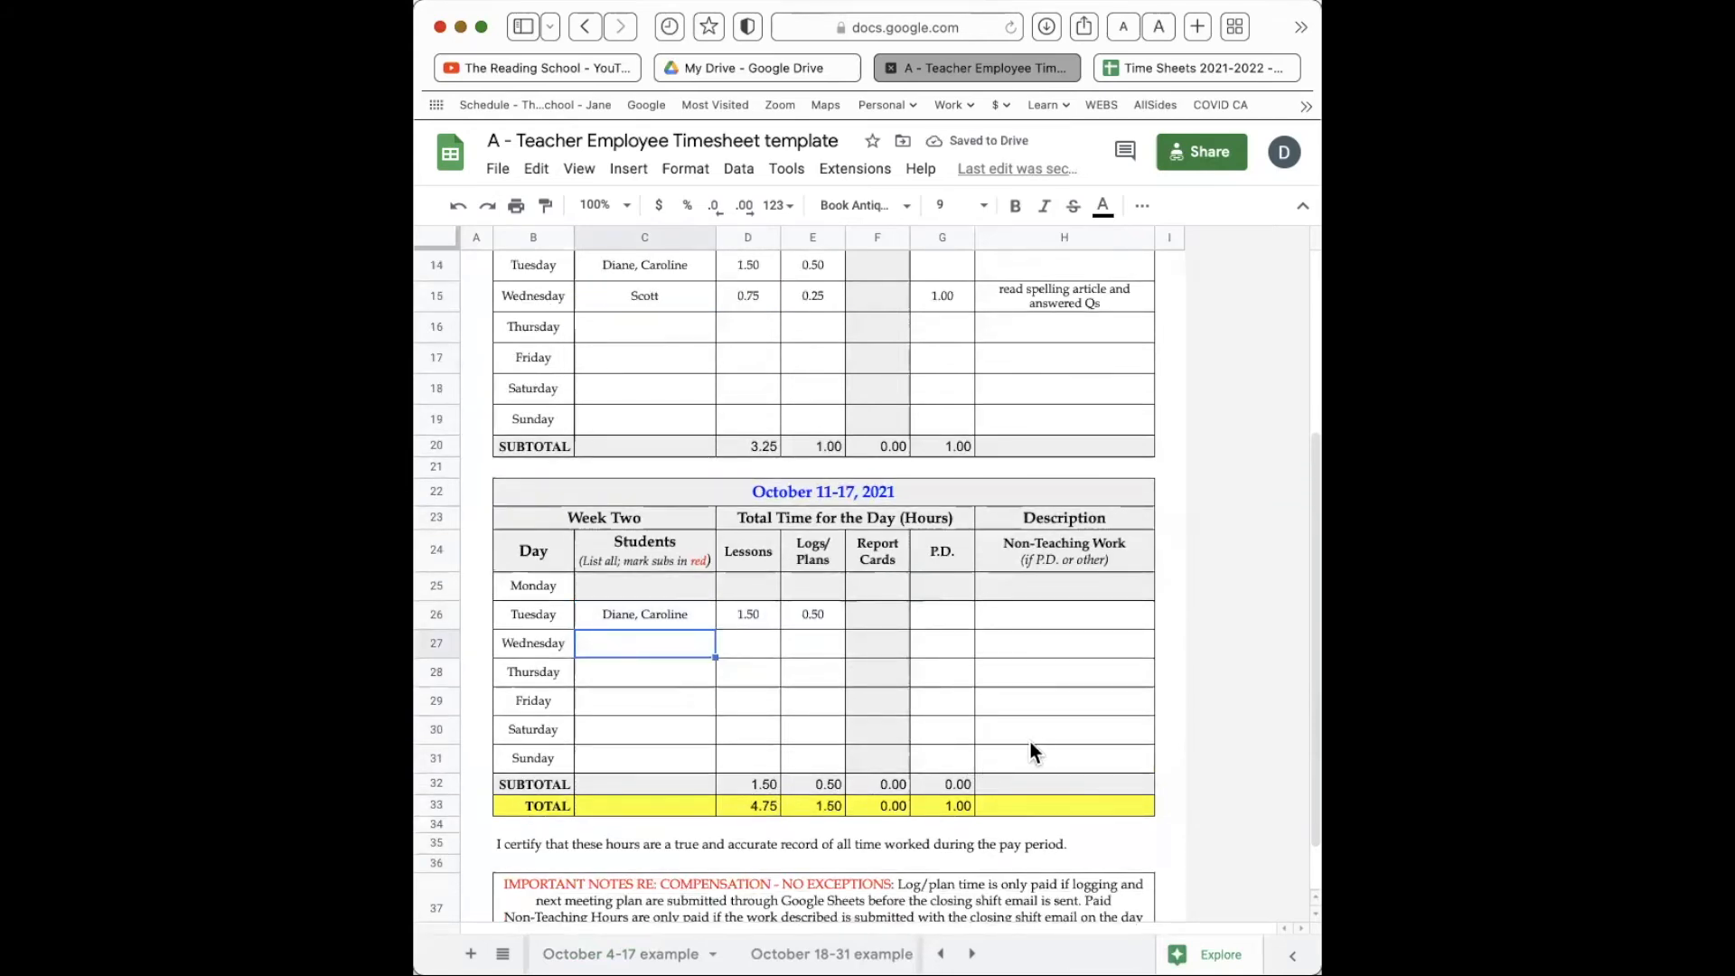
pyautogui.moveTo(756, 784); pyautogui.dragTo(960, 805)
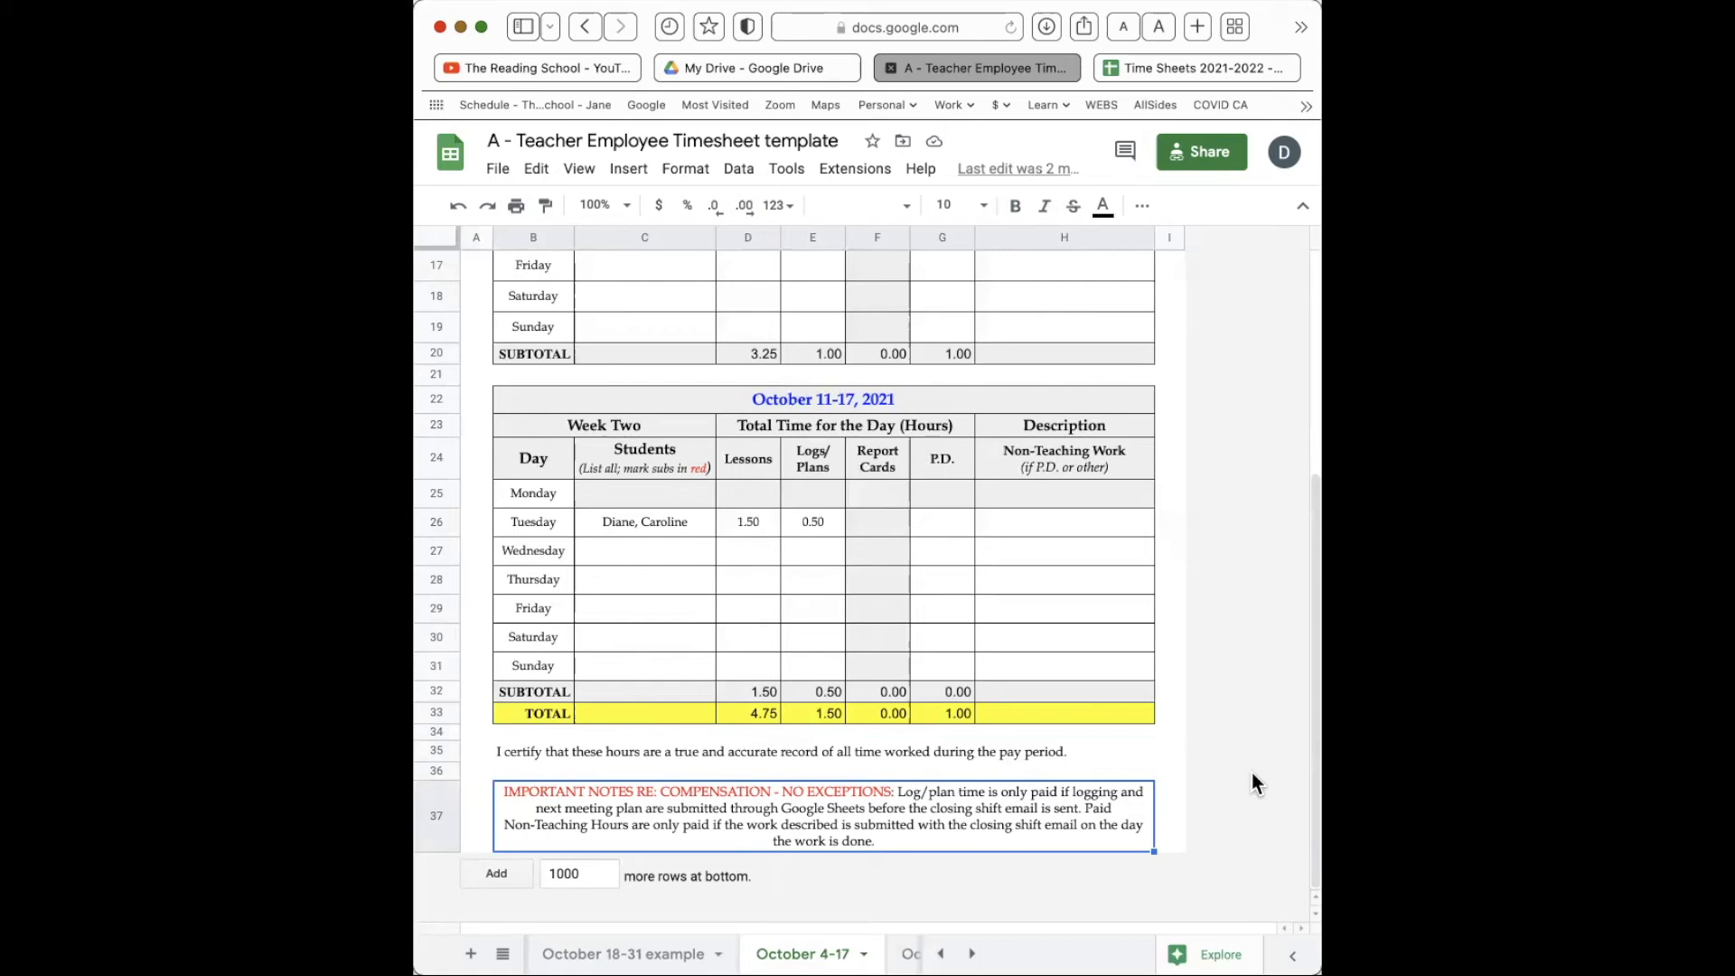
pyautogui.click(645, 751)
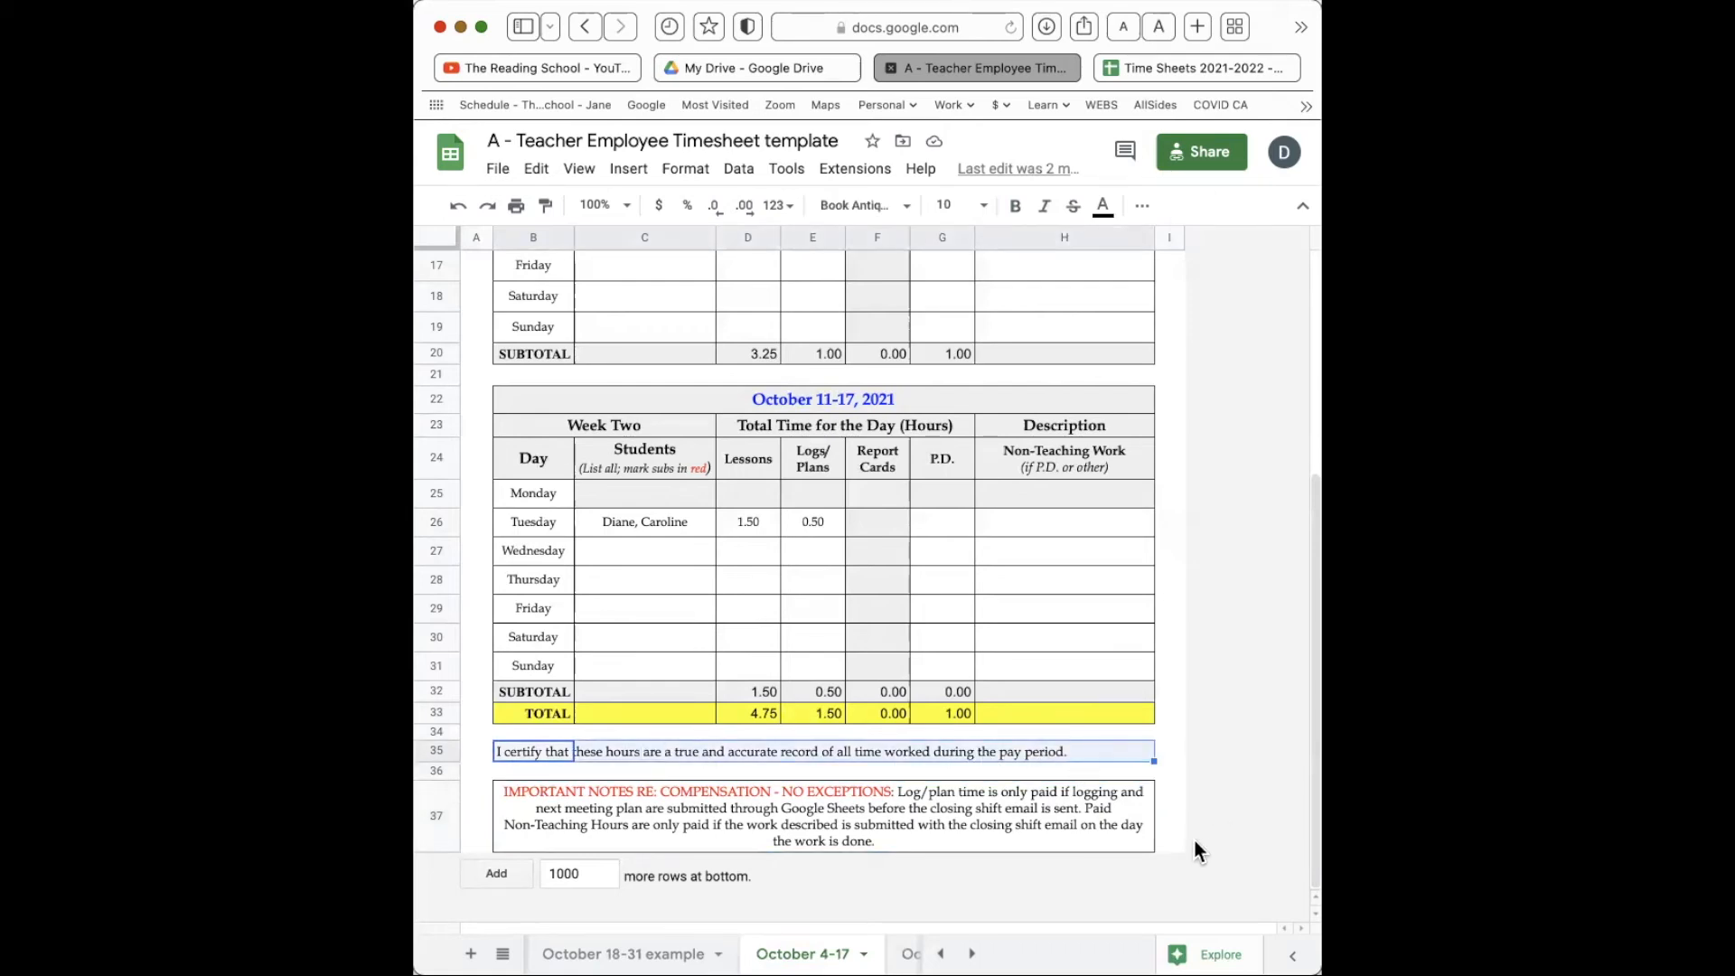
pyautogui.click(844, 834)
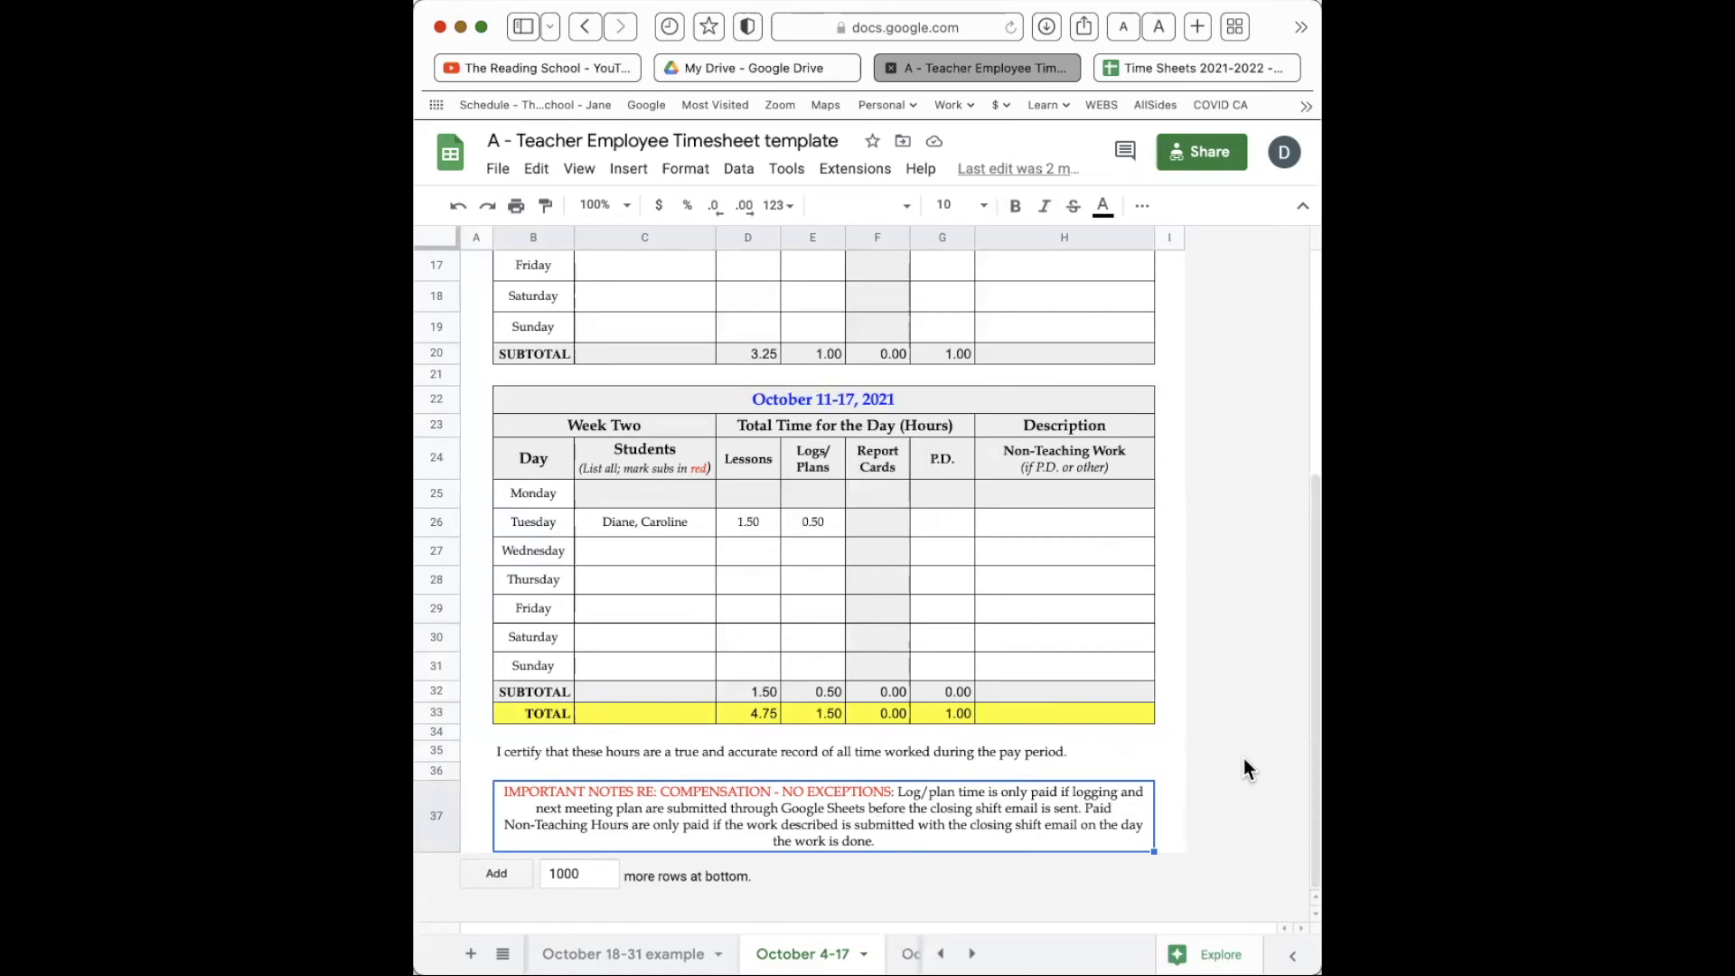
# - Compare Wednesday's P.D. hours and work description in Week One with the compensation notes on paid non-teaching hours
pyautogui.scroll(3, 1243, 759)
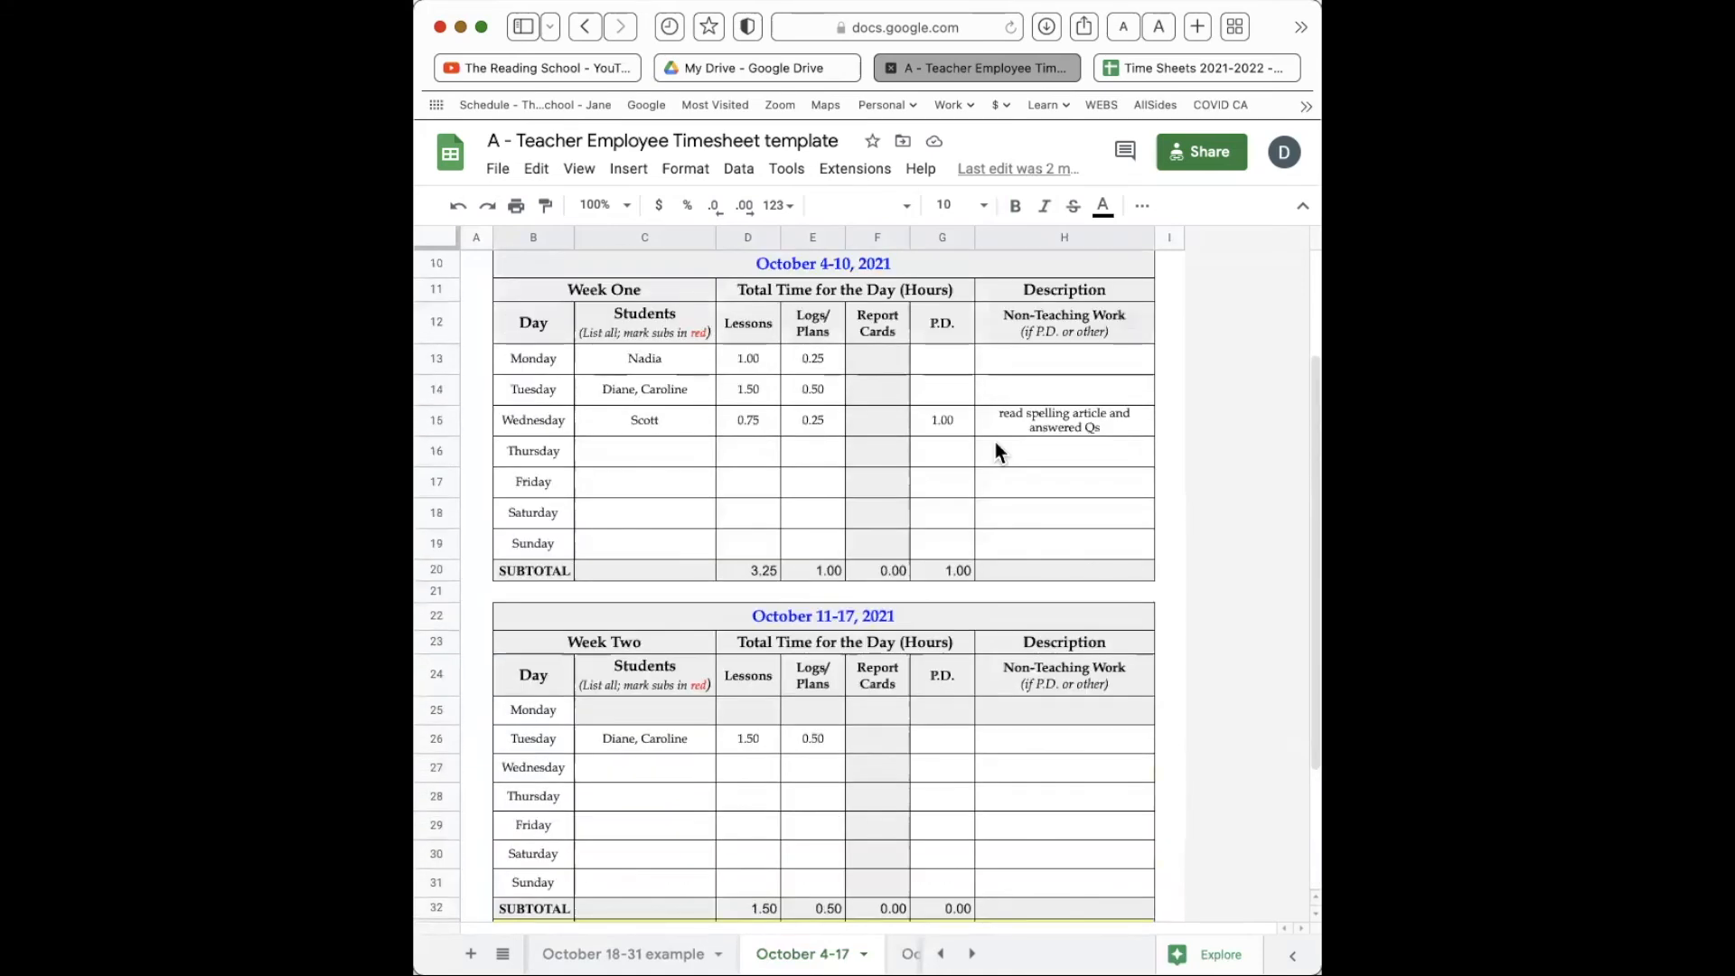
pyautogui.click(924, 432)
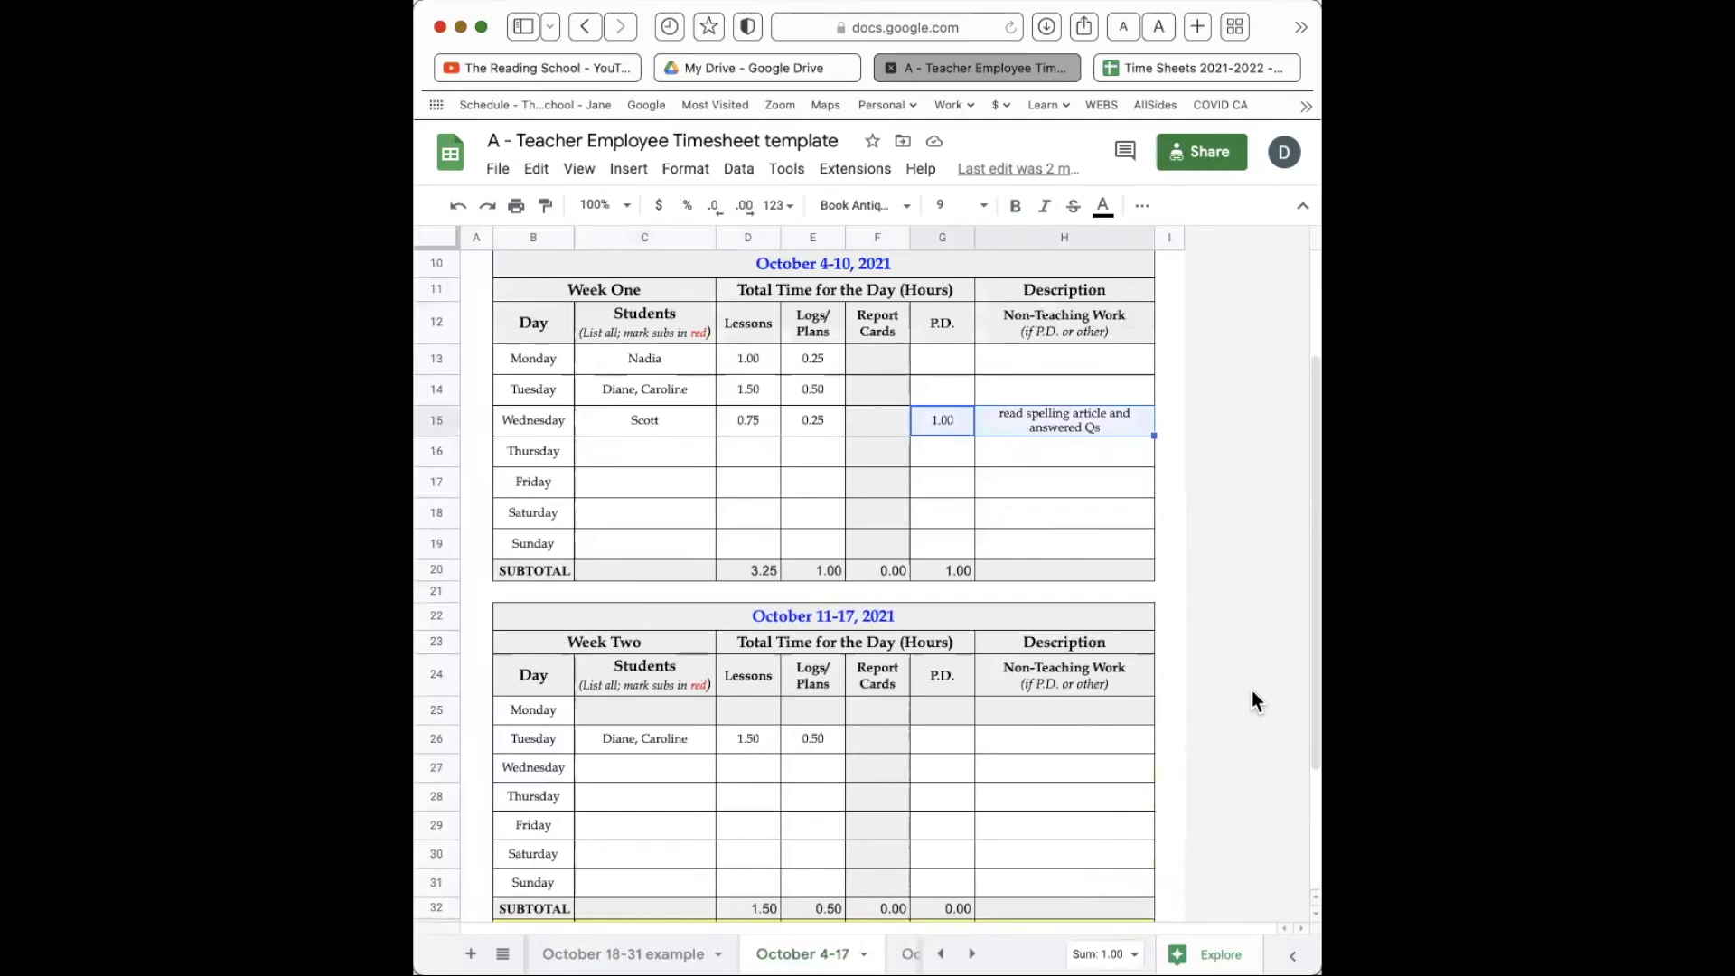
pyautogui.scroll(-3, 1253, 701)
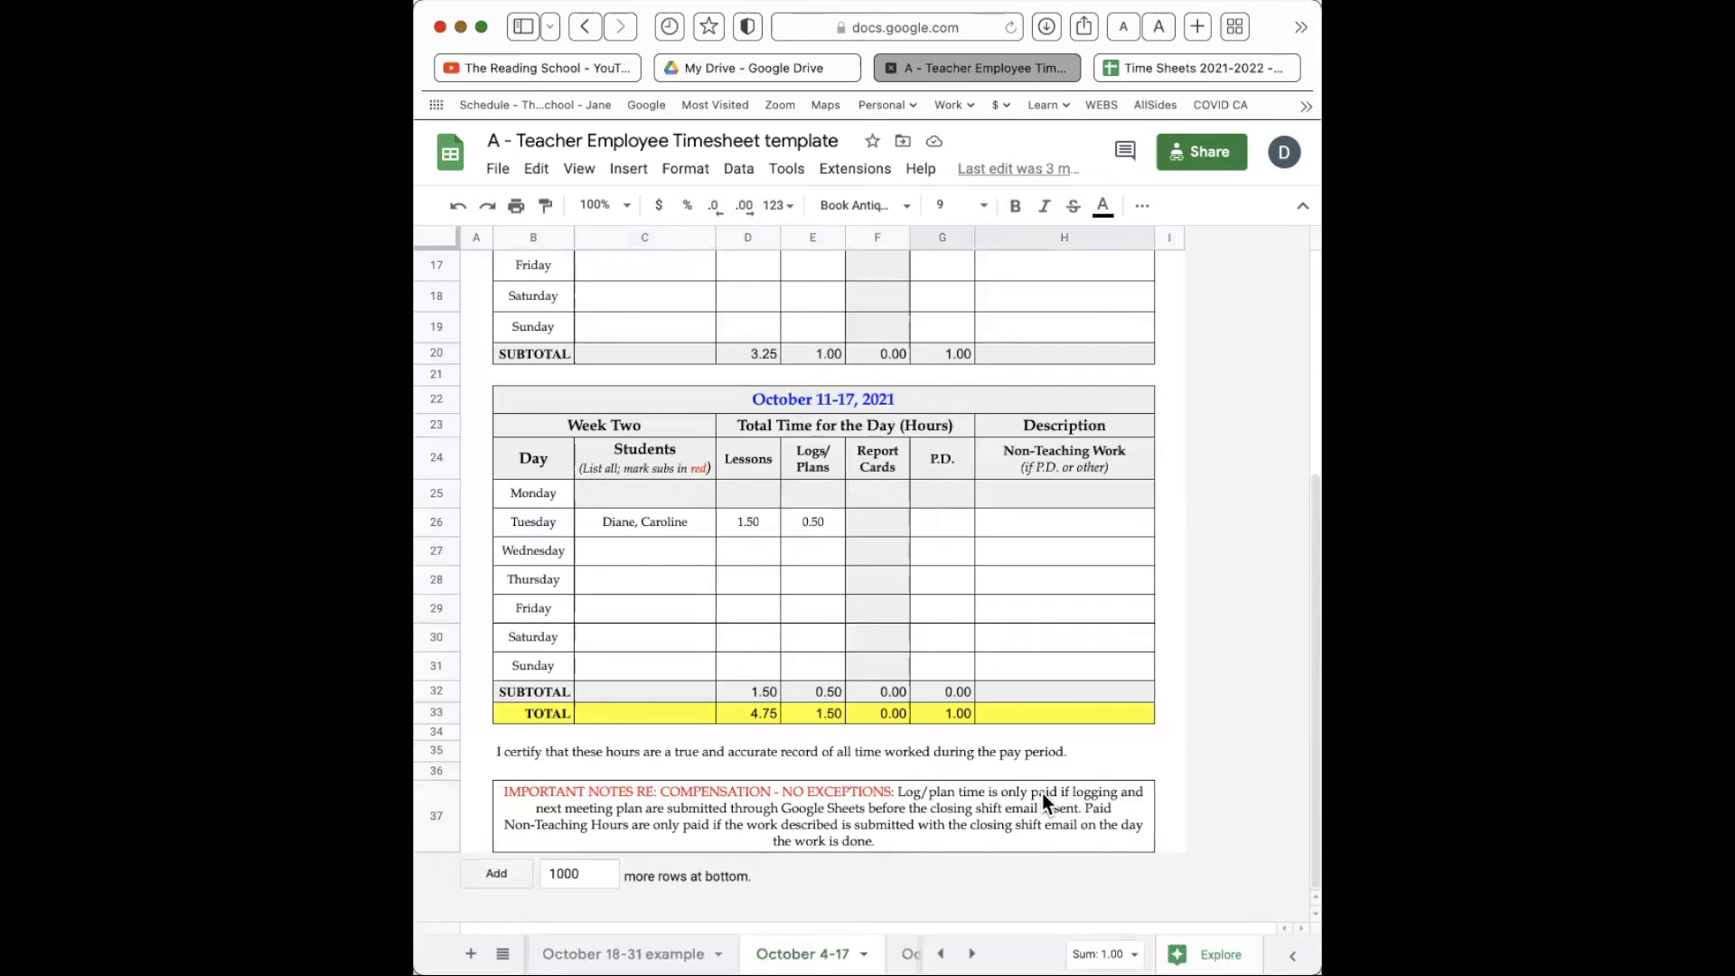
pyautogui.click(976, 834)
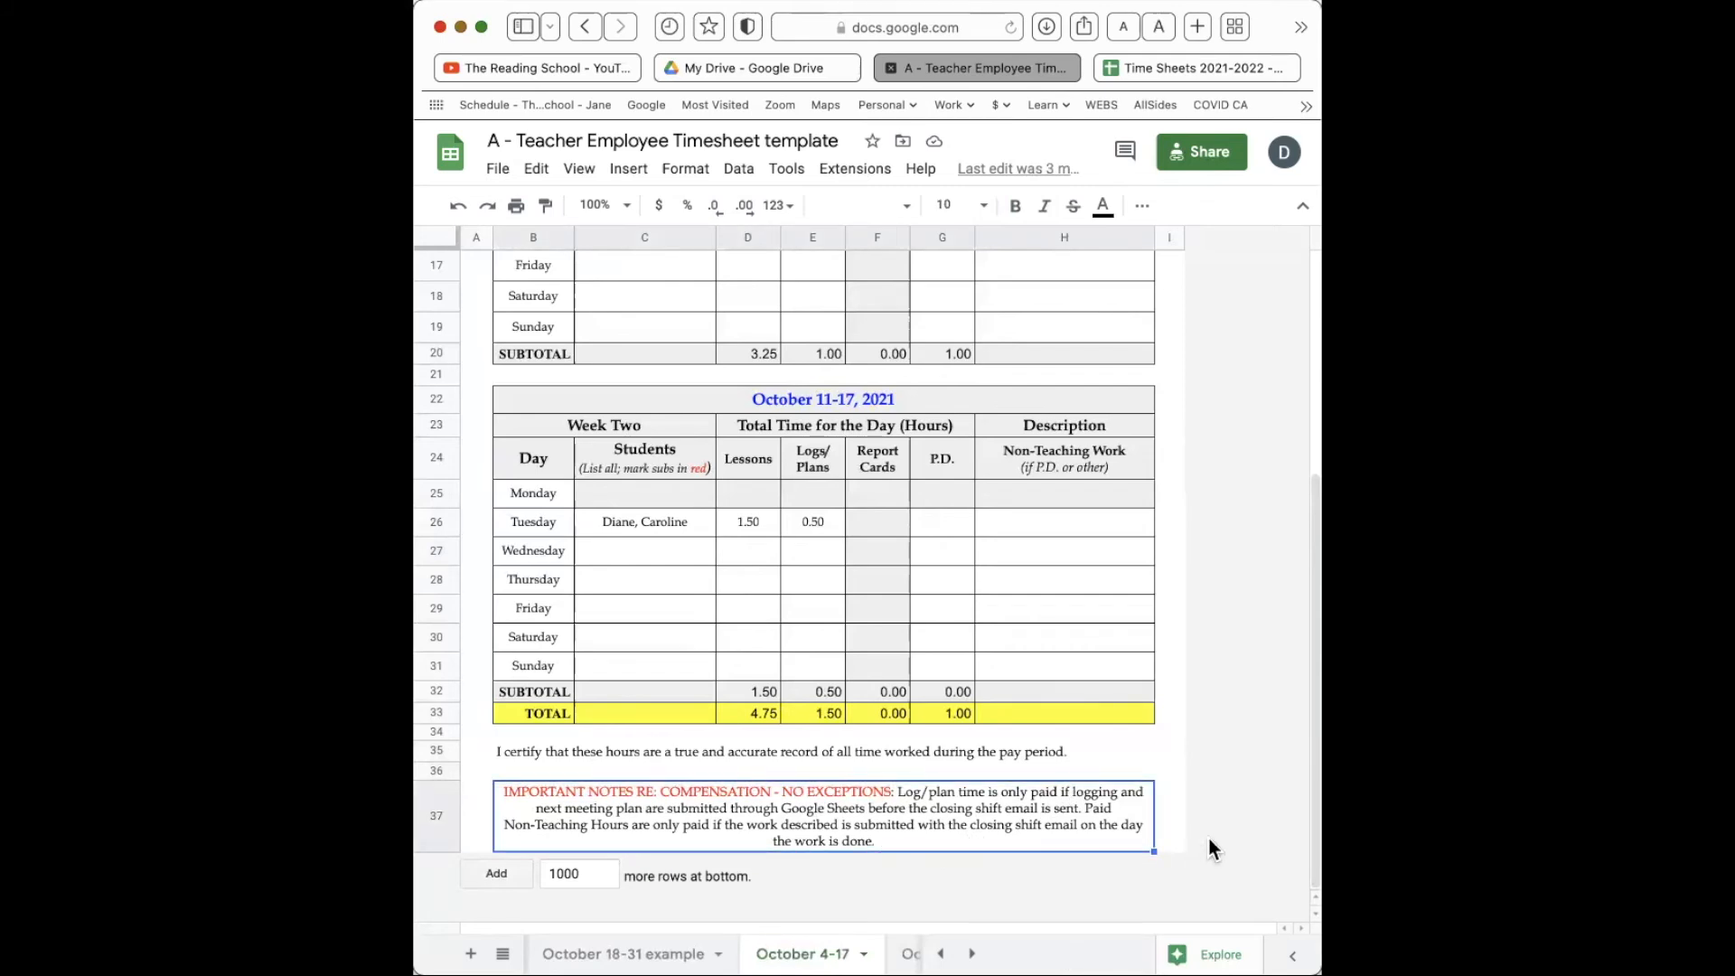
# - Look through the sheets for the following pay periods and the sheet options of October 4-17
pyautogui.scroll(5, 1209, 838)
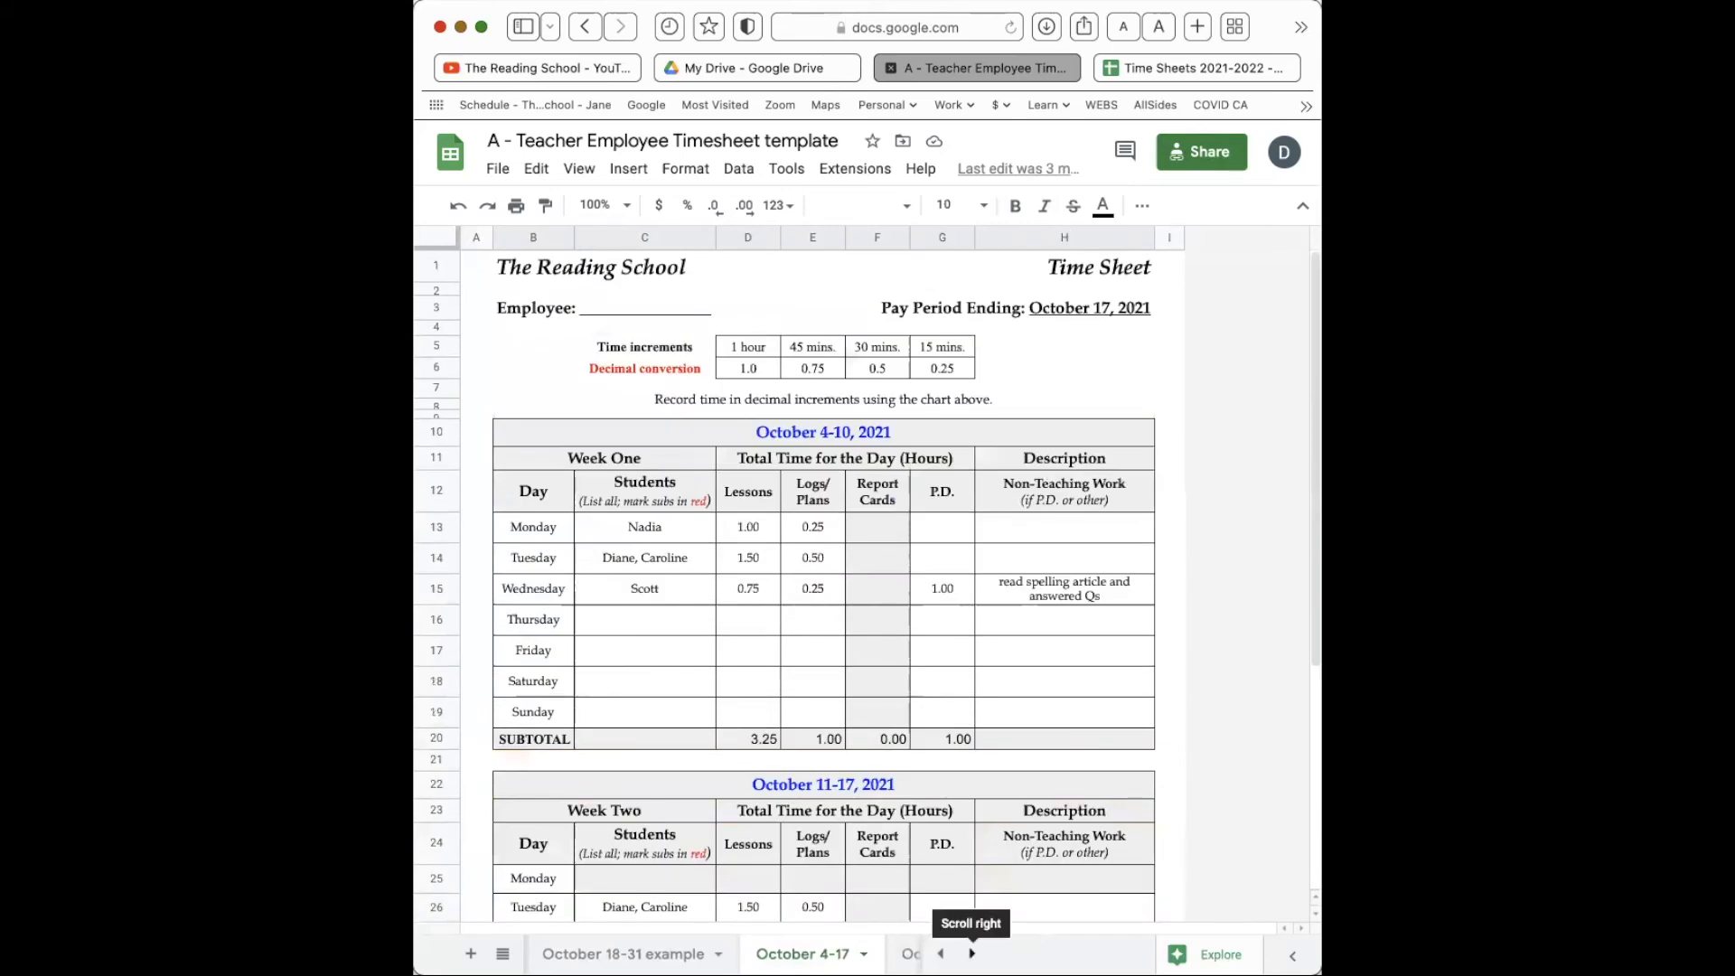
pyautogui.click(972, 953)
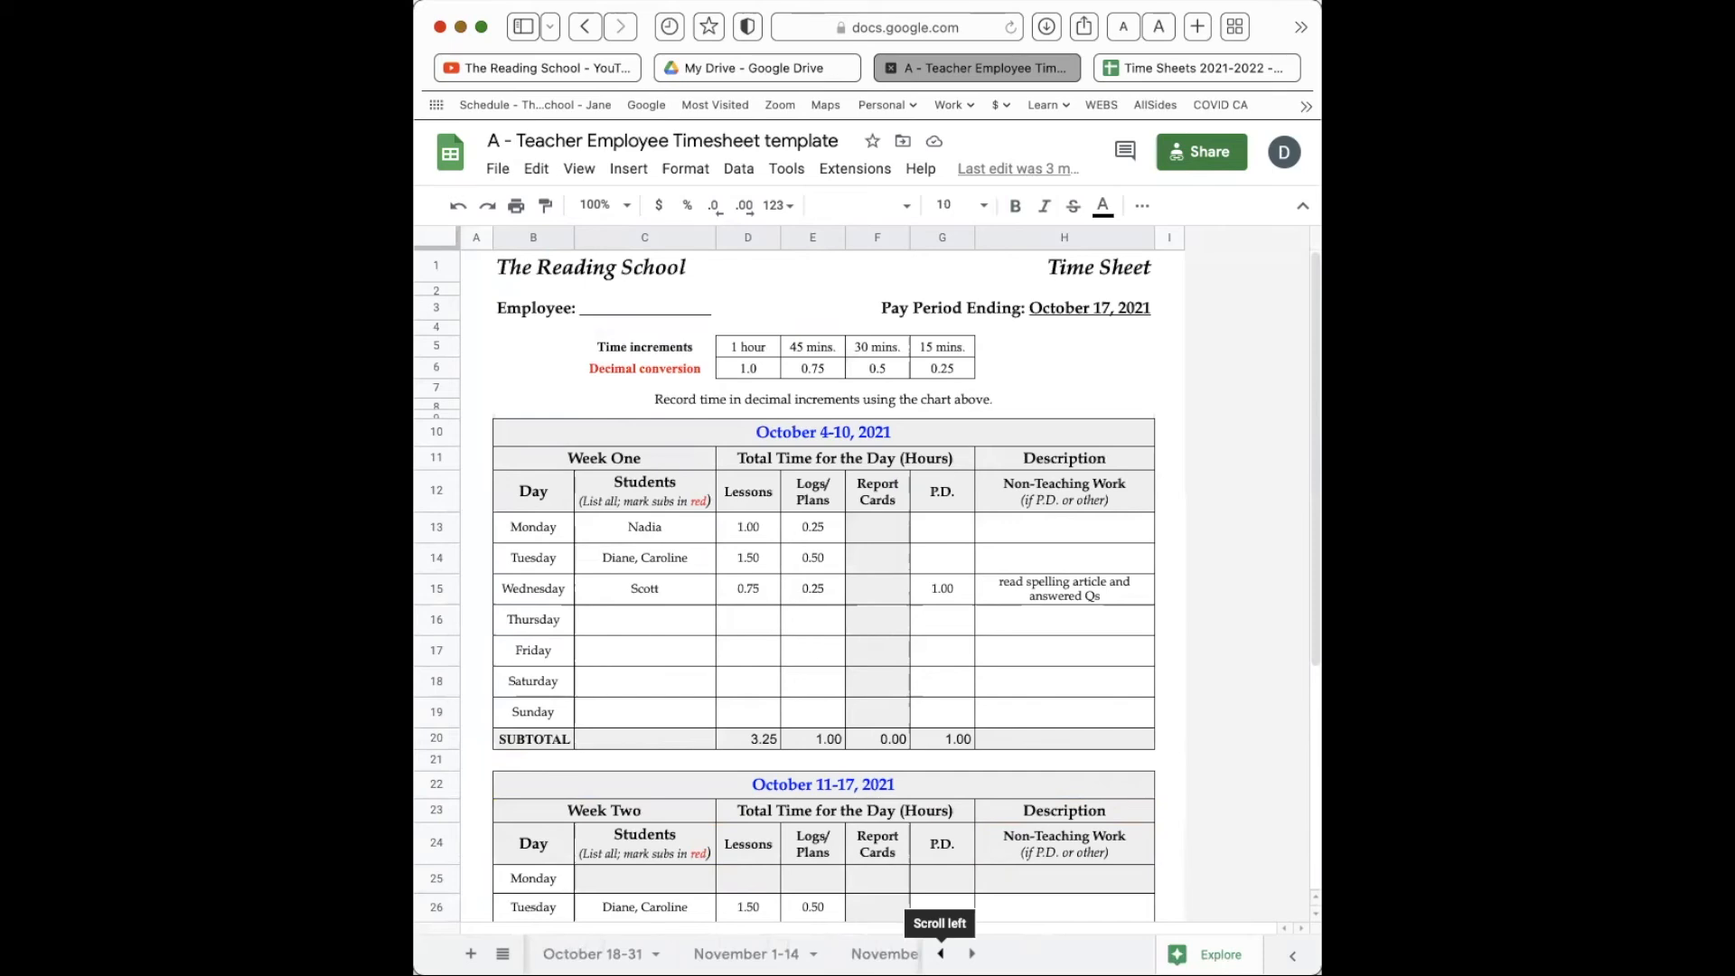
pyautogui.click(940, 953)
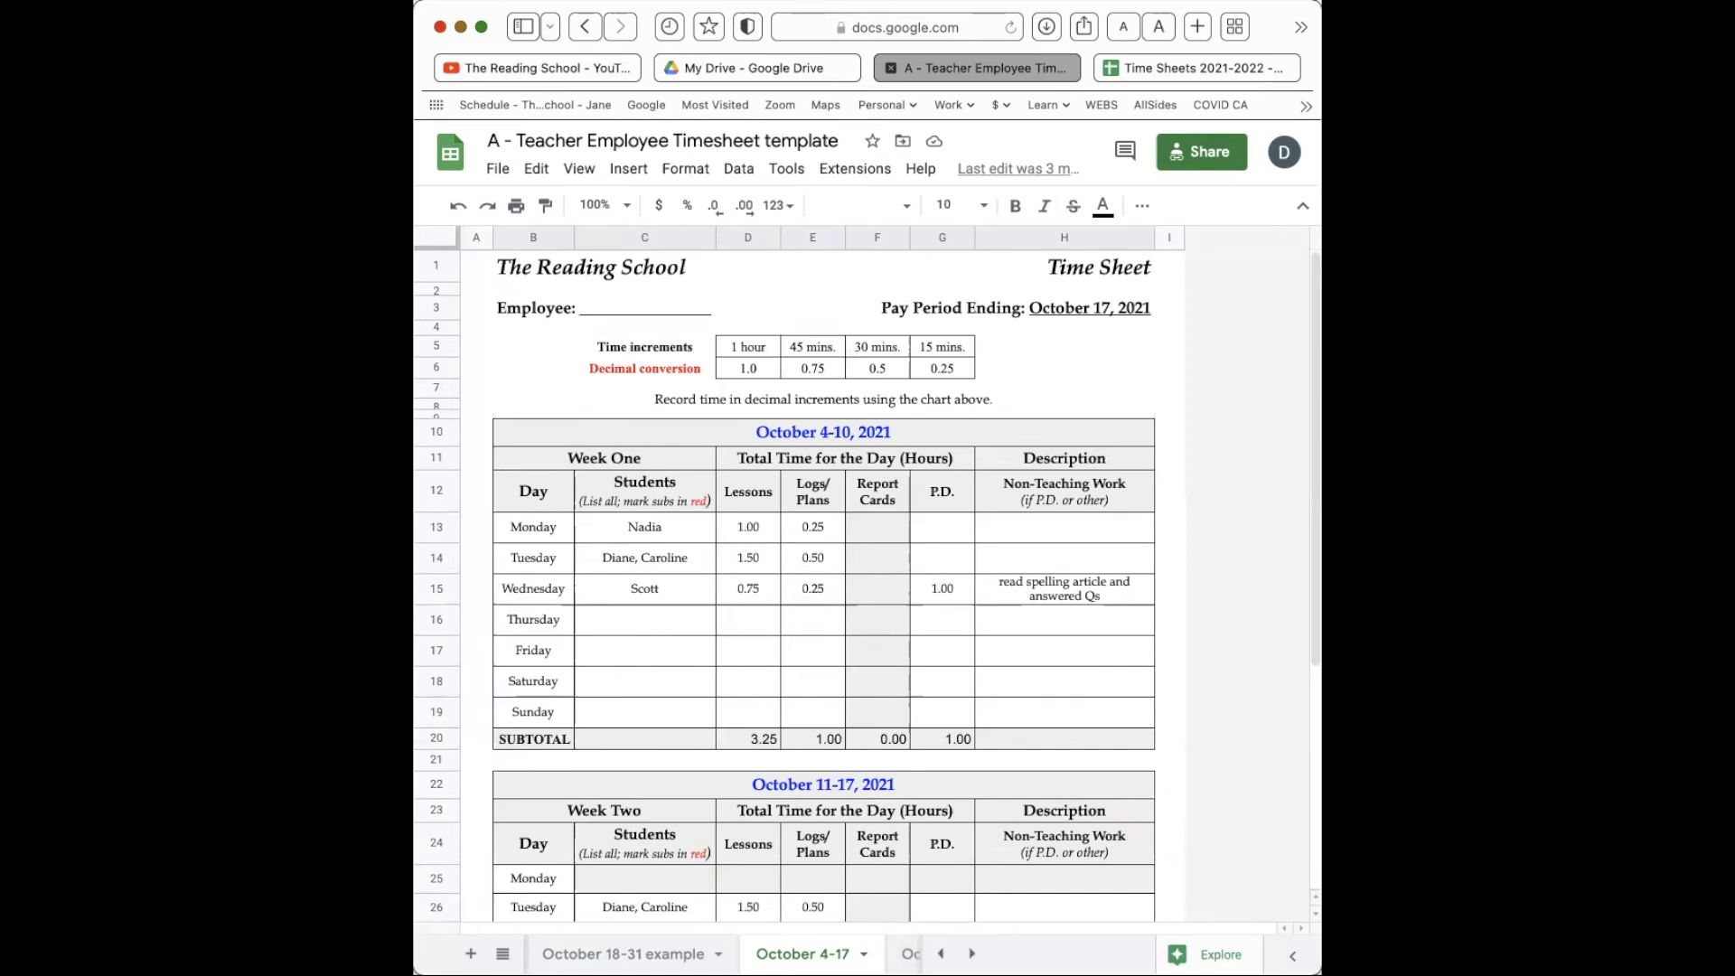
pyautogui.click(863, 955)
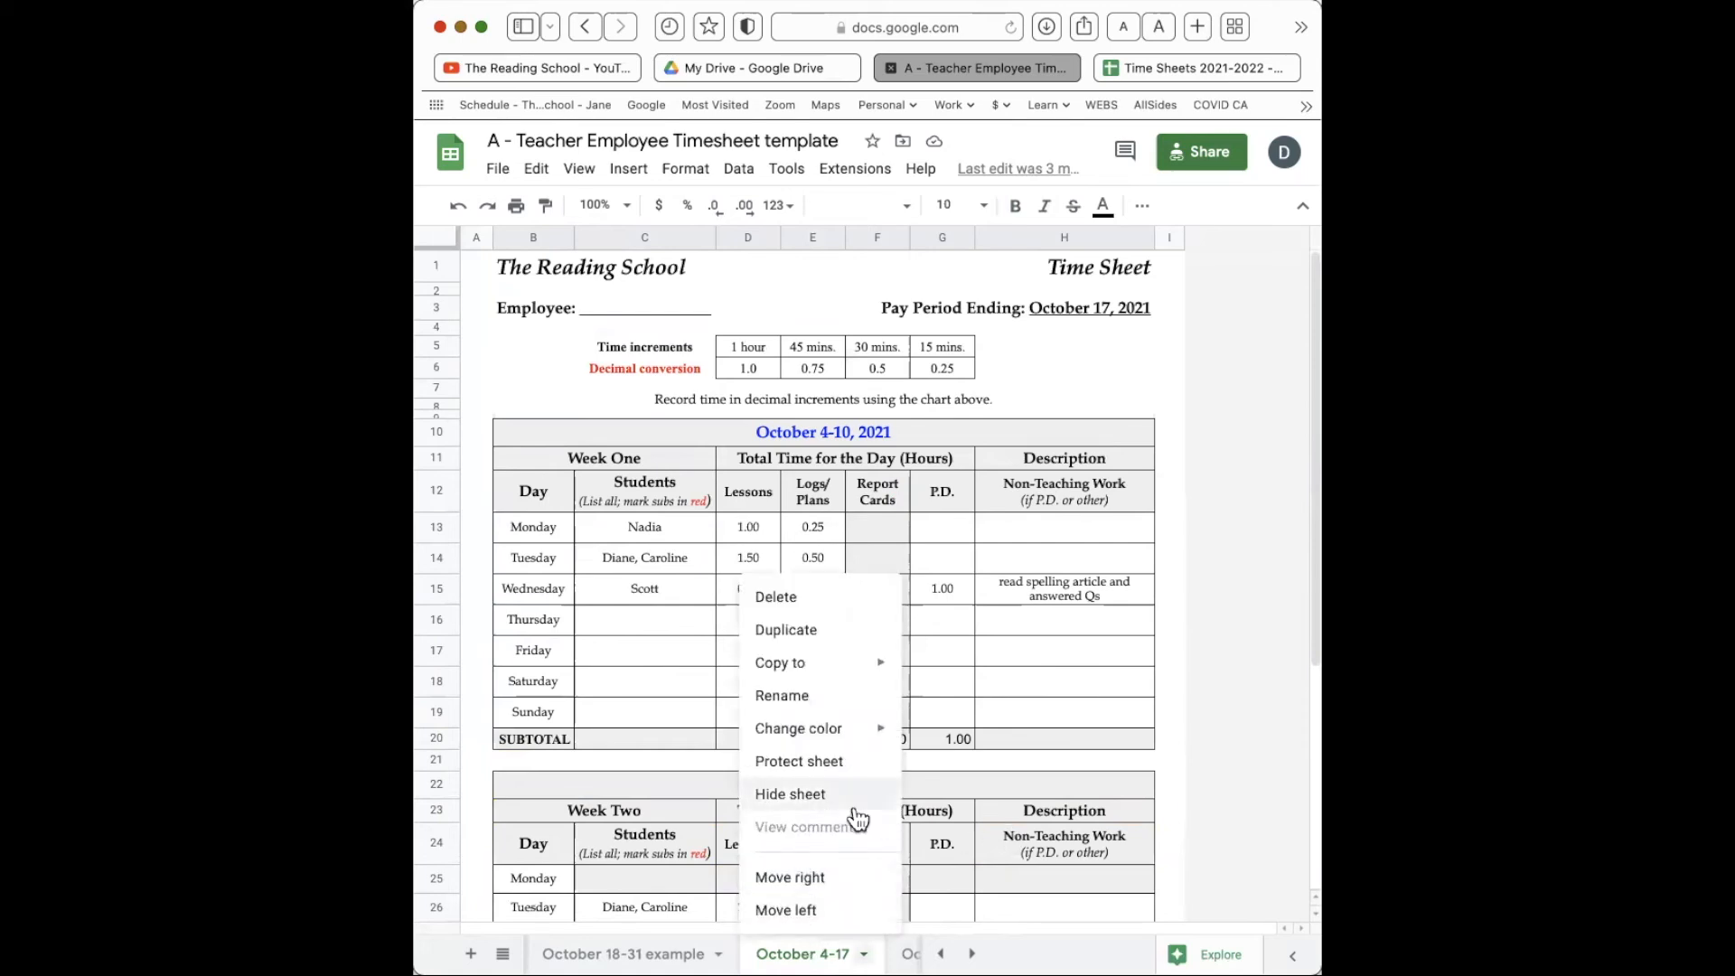
pyautogui.click(668, 712)
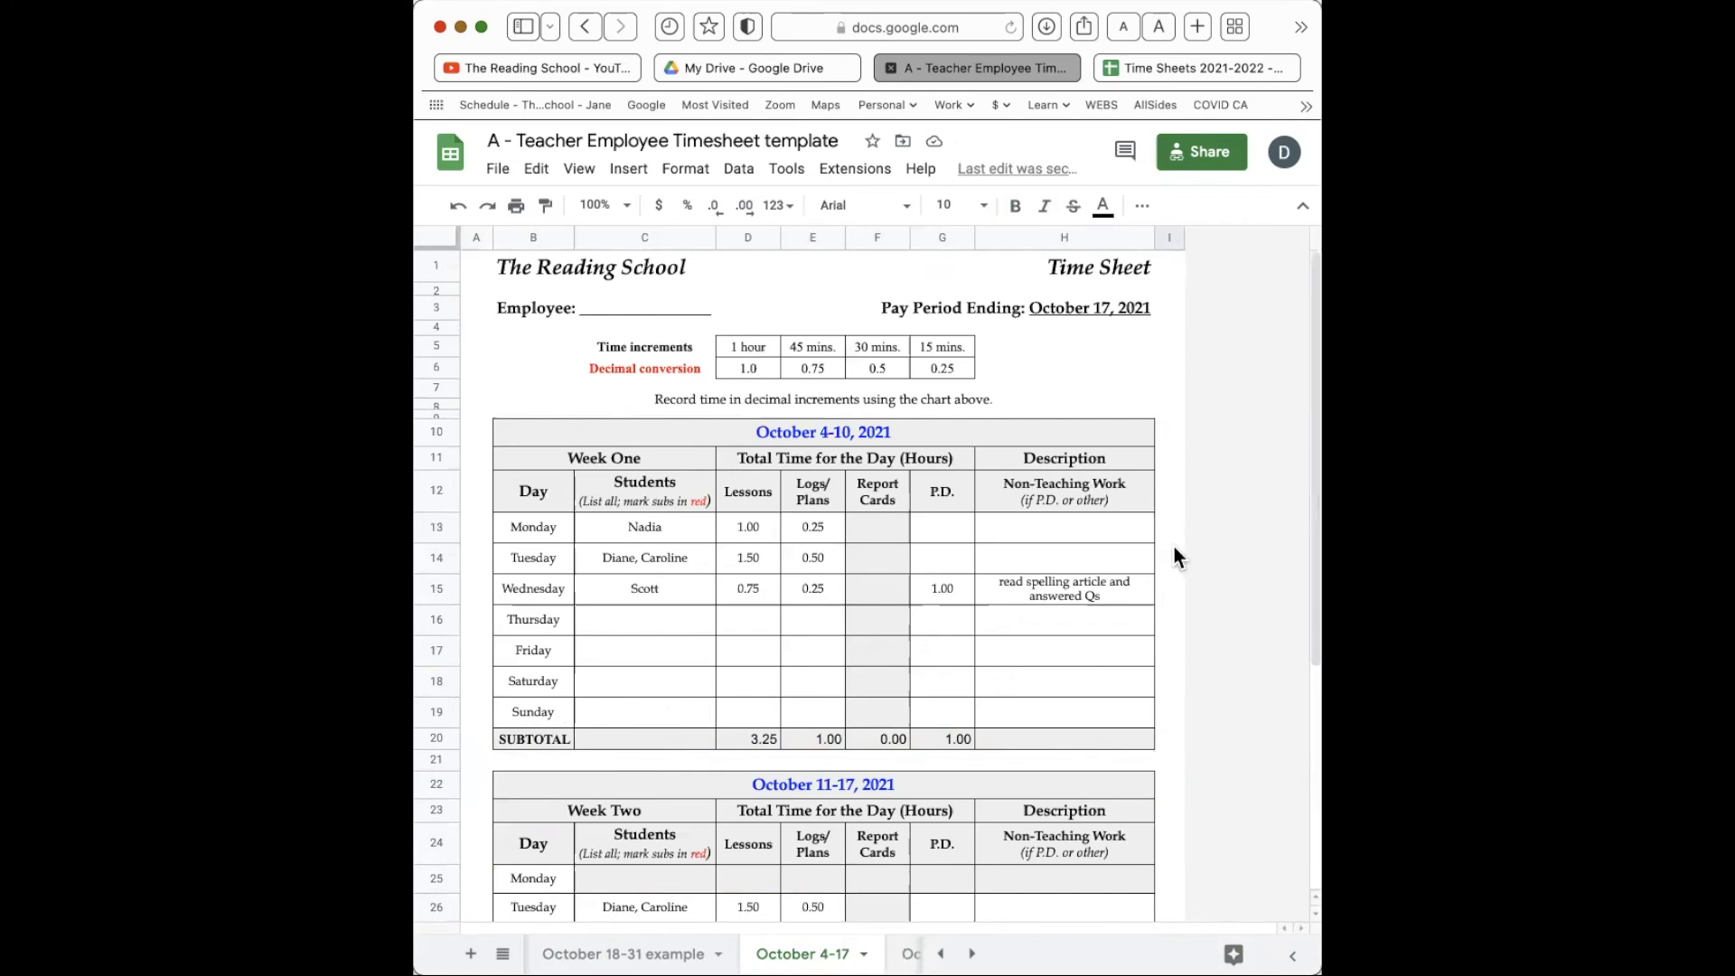
# - Compare the greyed-out Report Cards column of Week One with the report card entries in the October 18-31 example sheet
pyautogui.moveTo(870, 499); pyautogui.dragTo(882, 715)
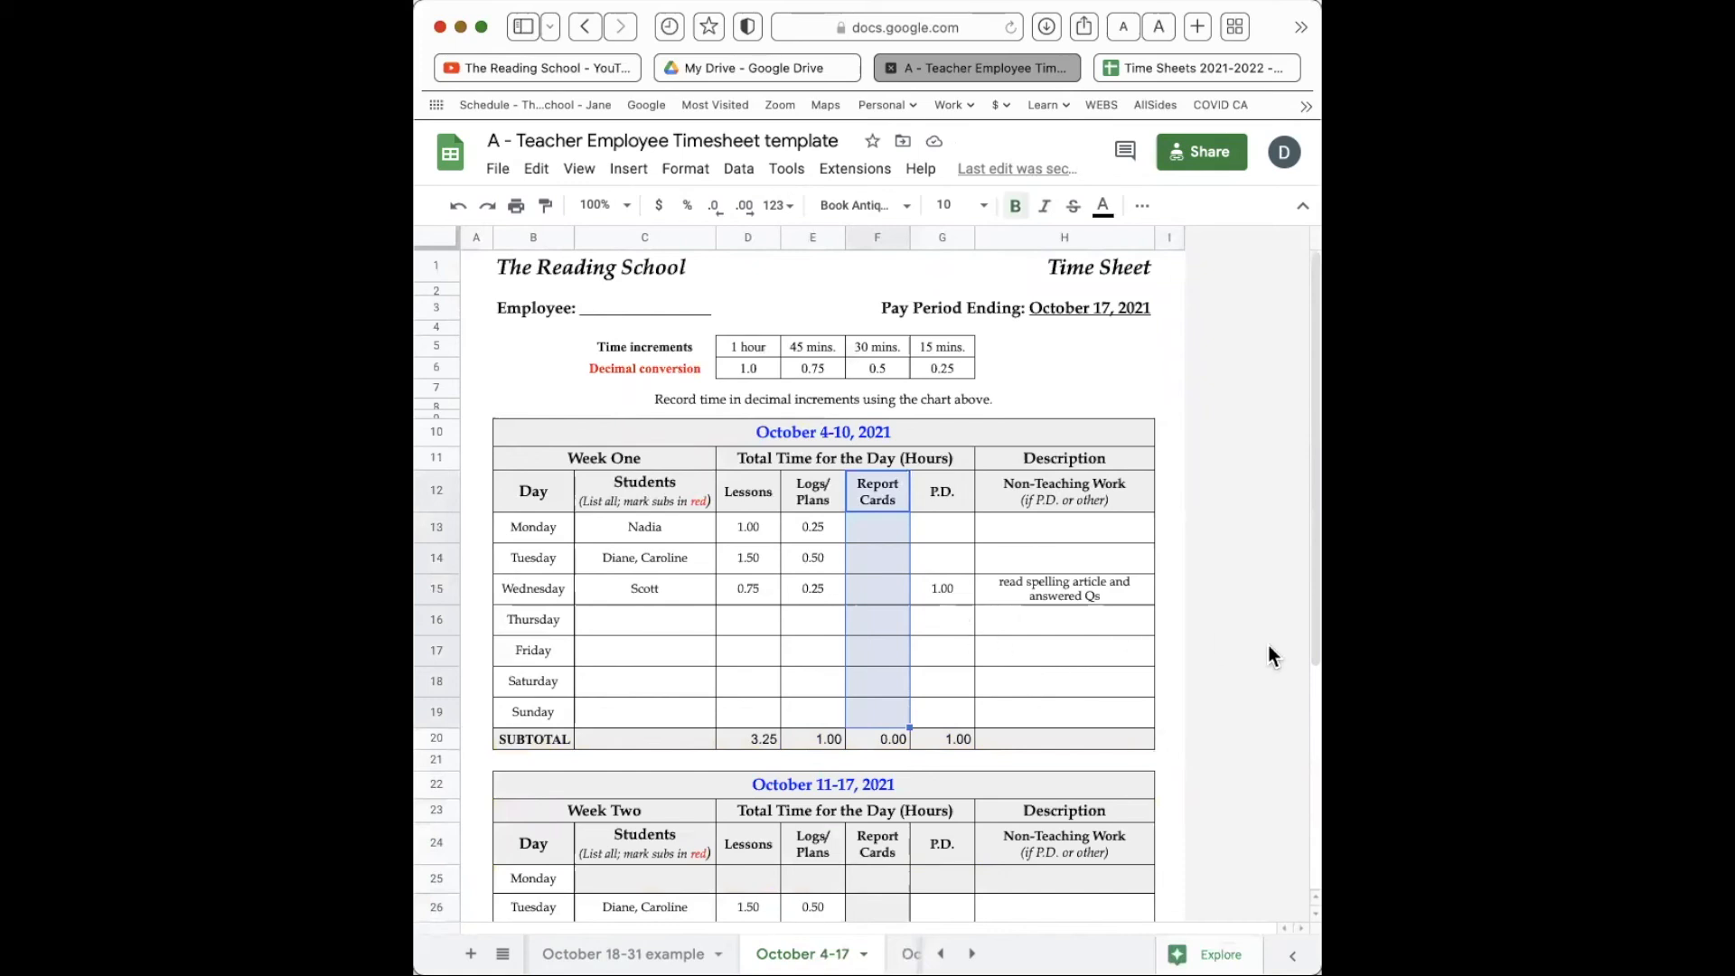
pyautogui.click(1120, 684)
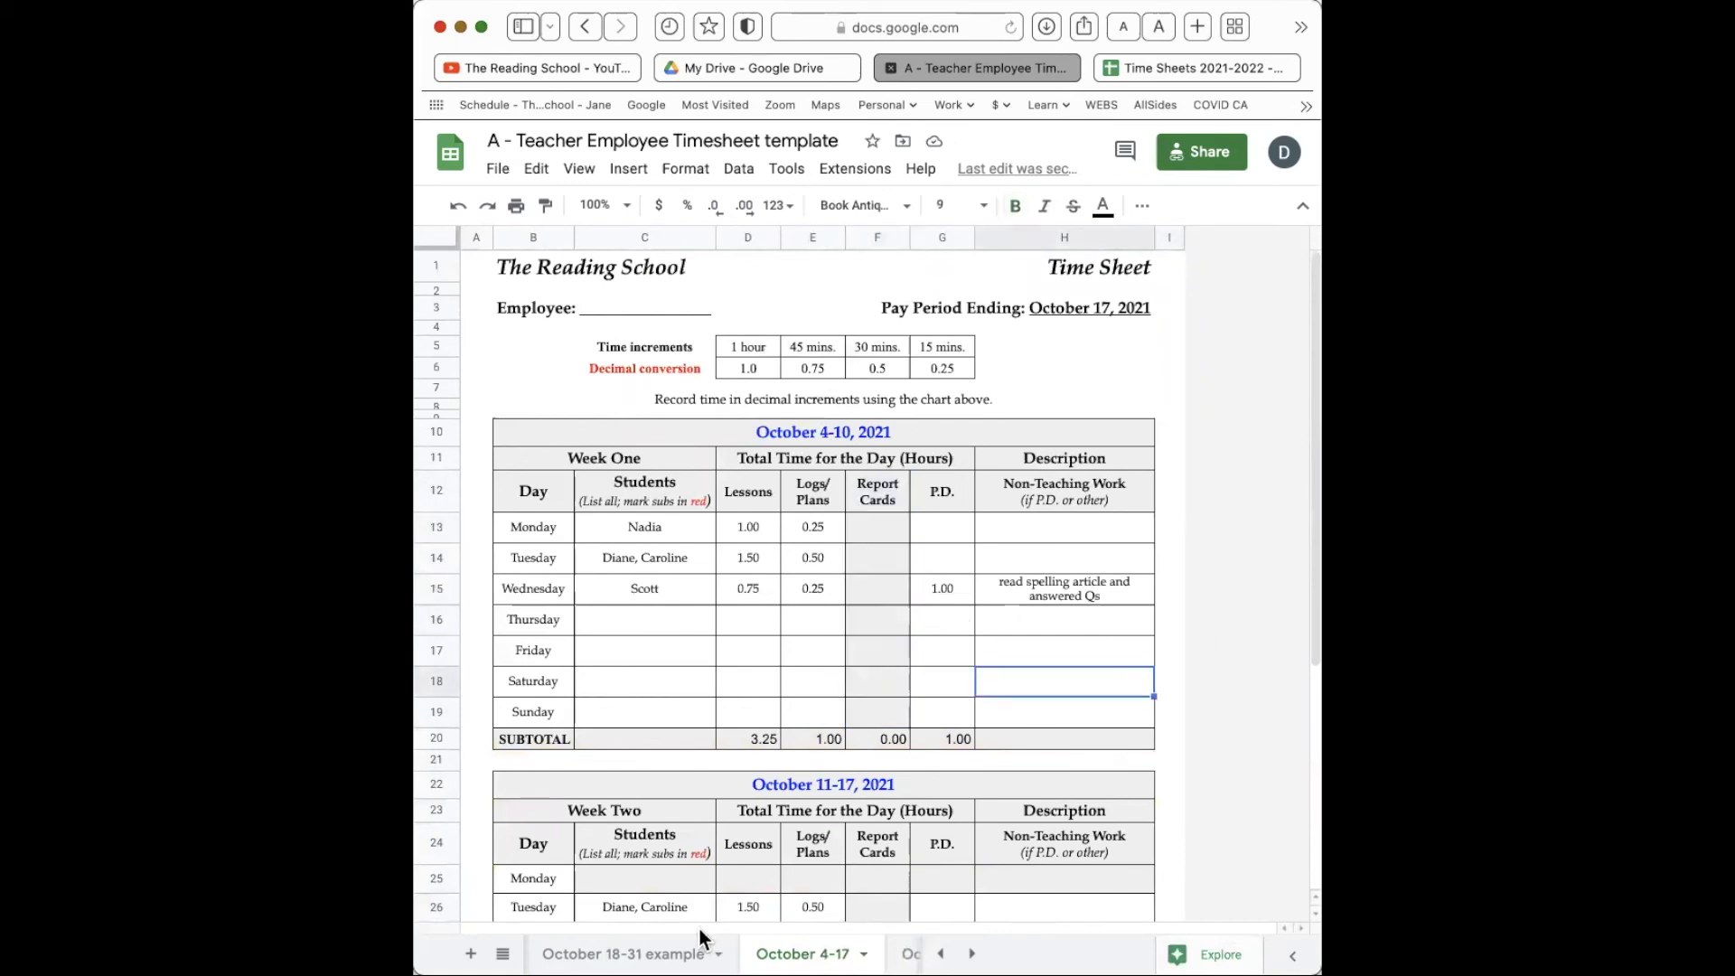
pyautogui.click(632, 953)
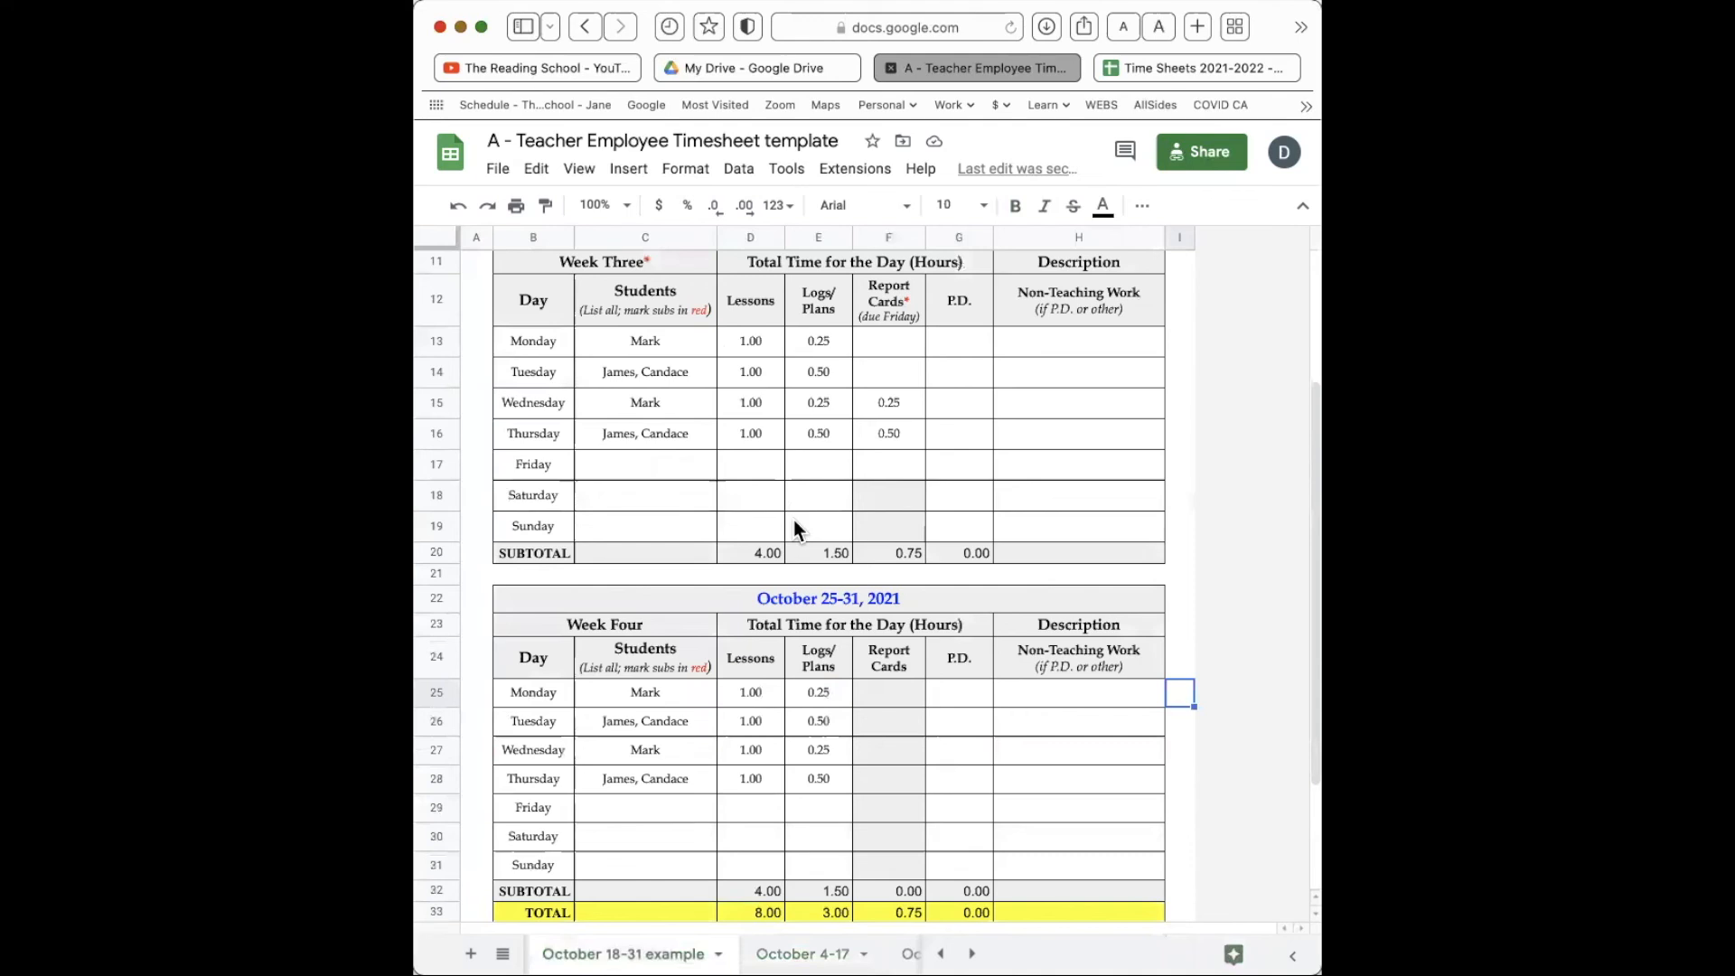
pyautogui.scroll(3, 793, 517)
pyautogui.scroll(1, 793, 528)
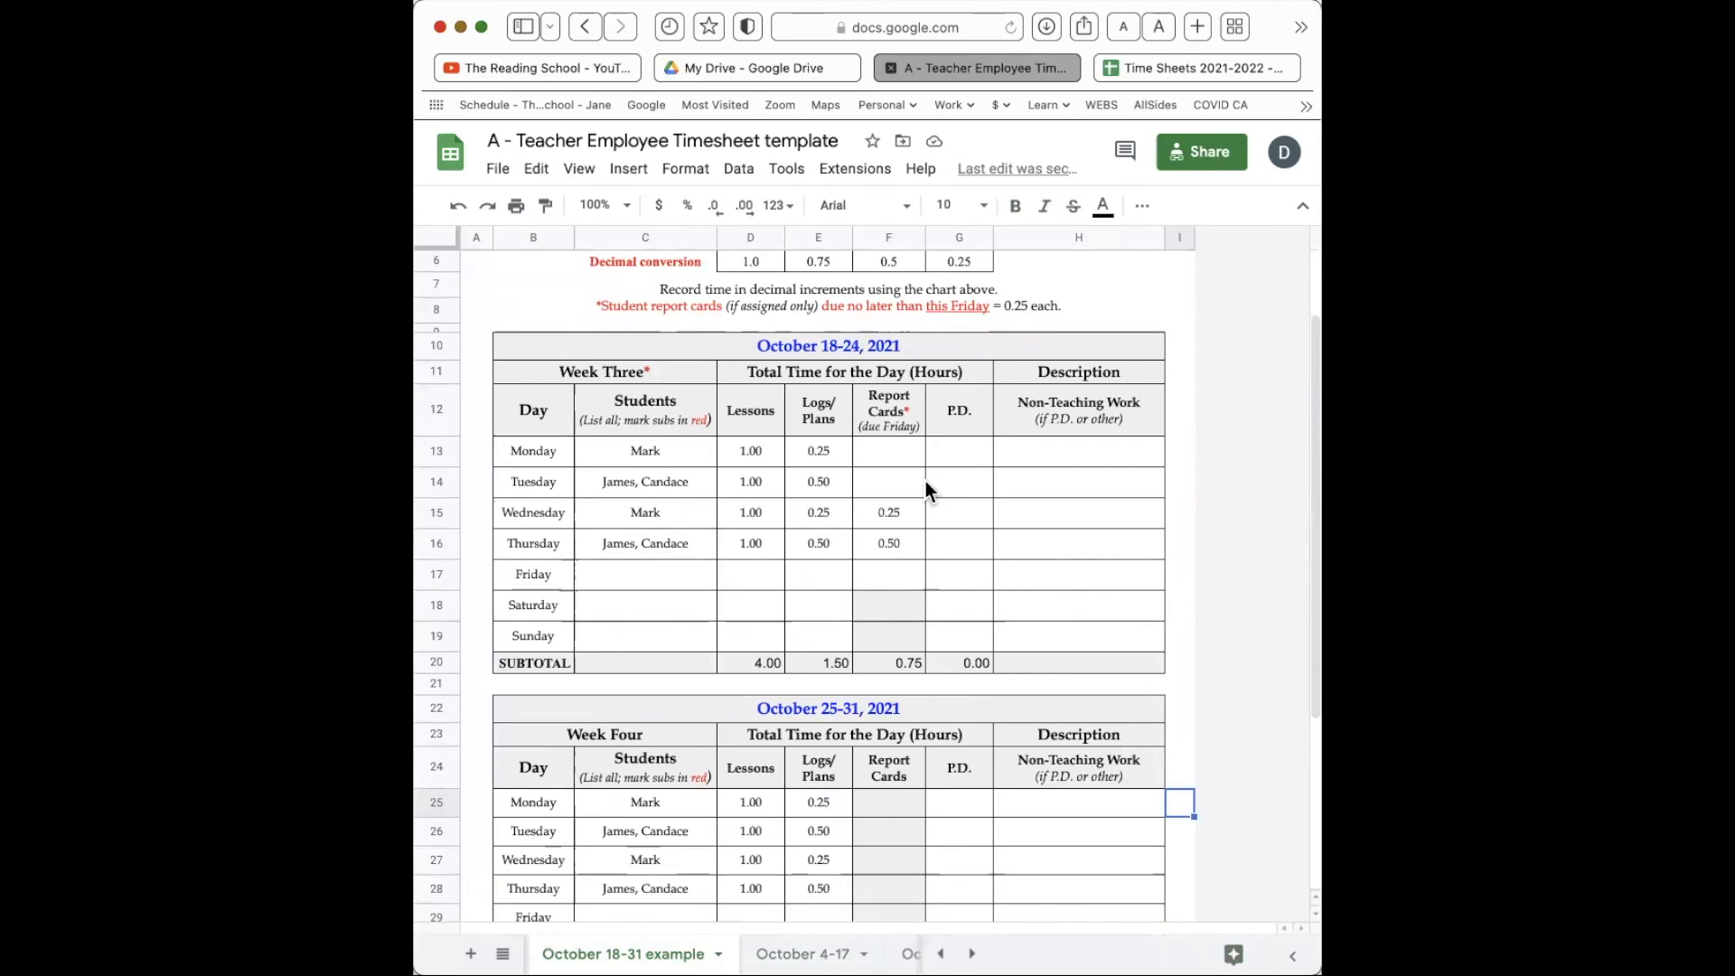
pyautogui.scroll(2, 925, 481)
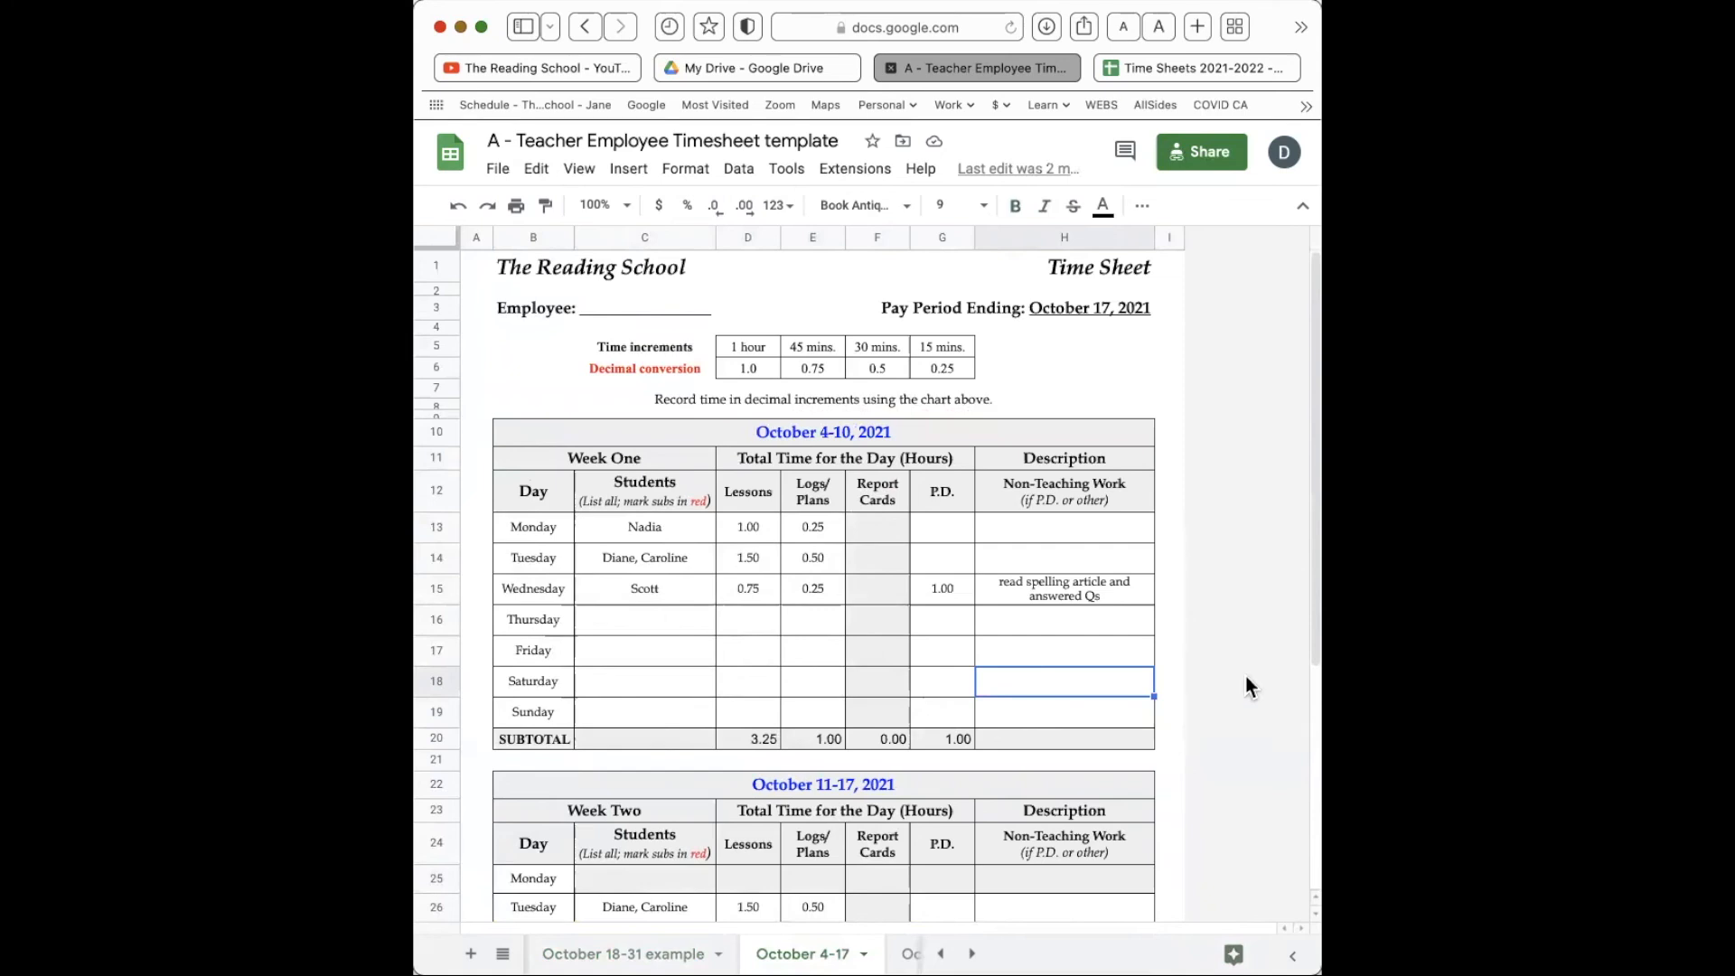
# - Examine the date headings and greyed-out Report Cards columns of both weeks on the October 4-17 sheet
pyautogui.click(669, 428)
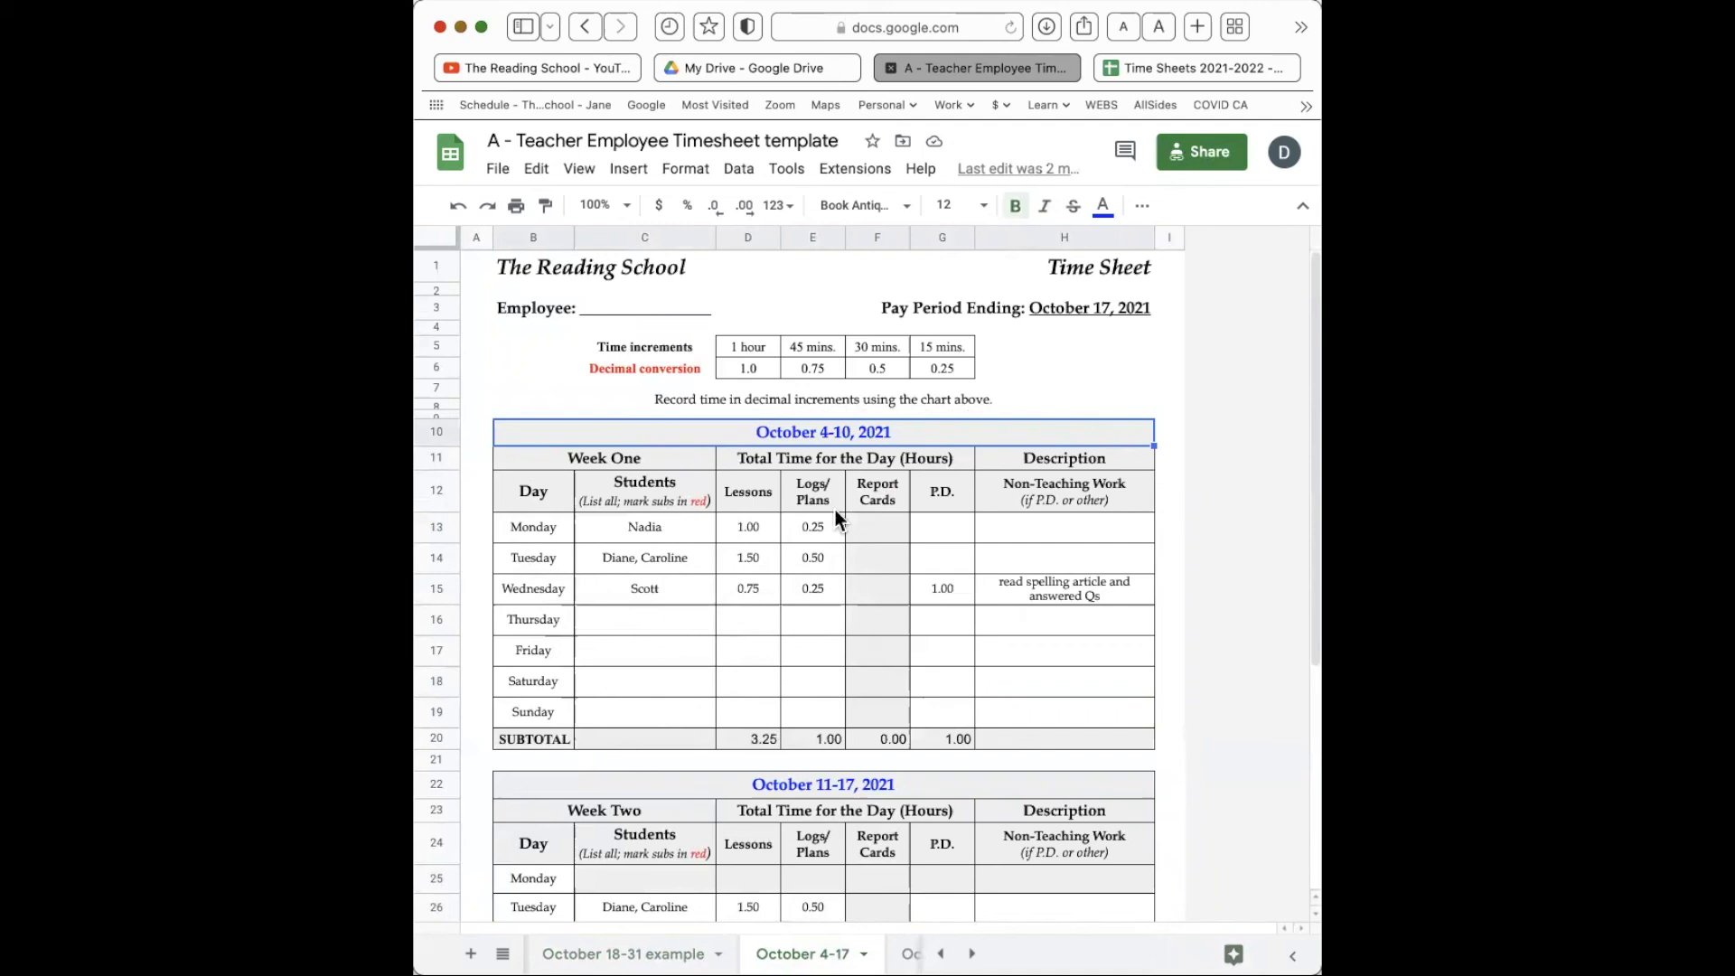
pyautogui.moveTo(872, 529); pyautogui.dragTo(887, 713)
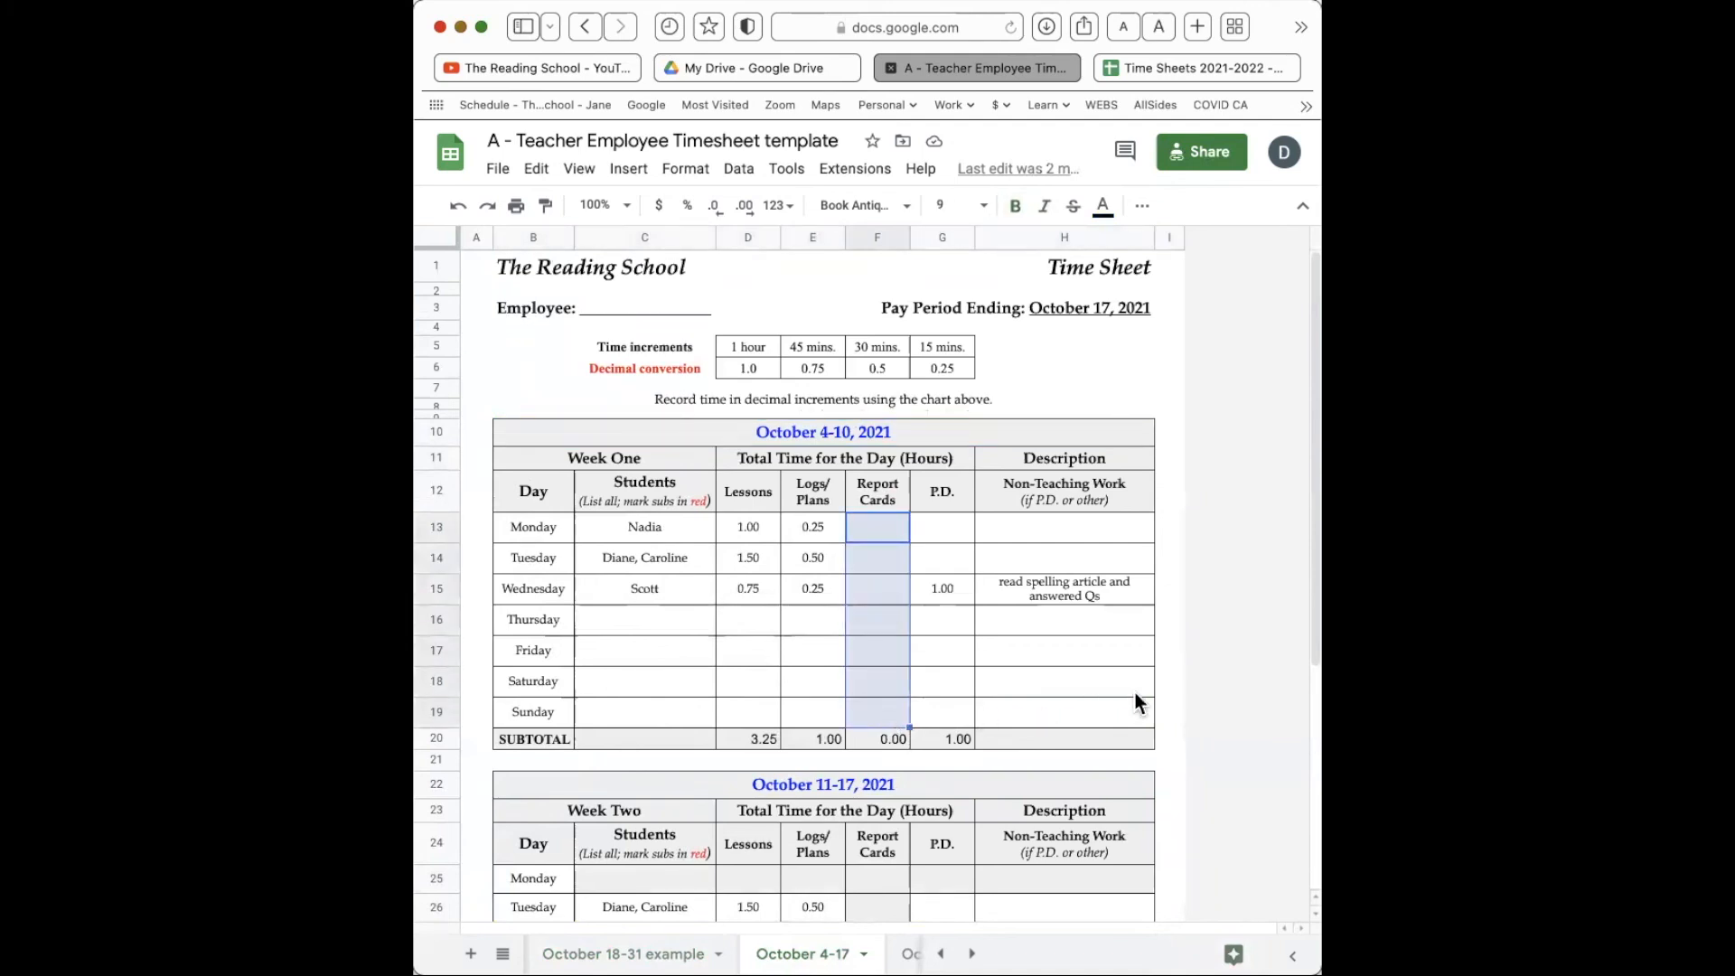
pyautogui.click(1221, 743)
pyautogui.scroll(-5, 1222, 743)
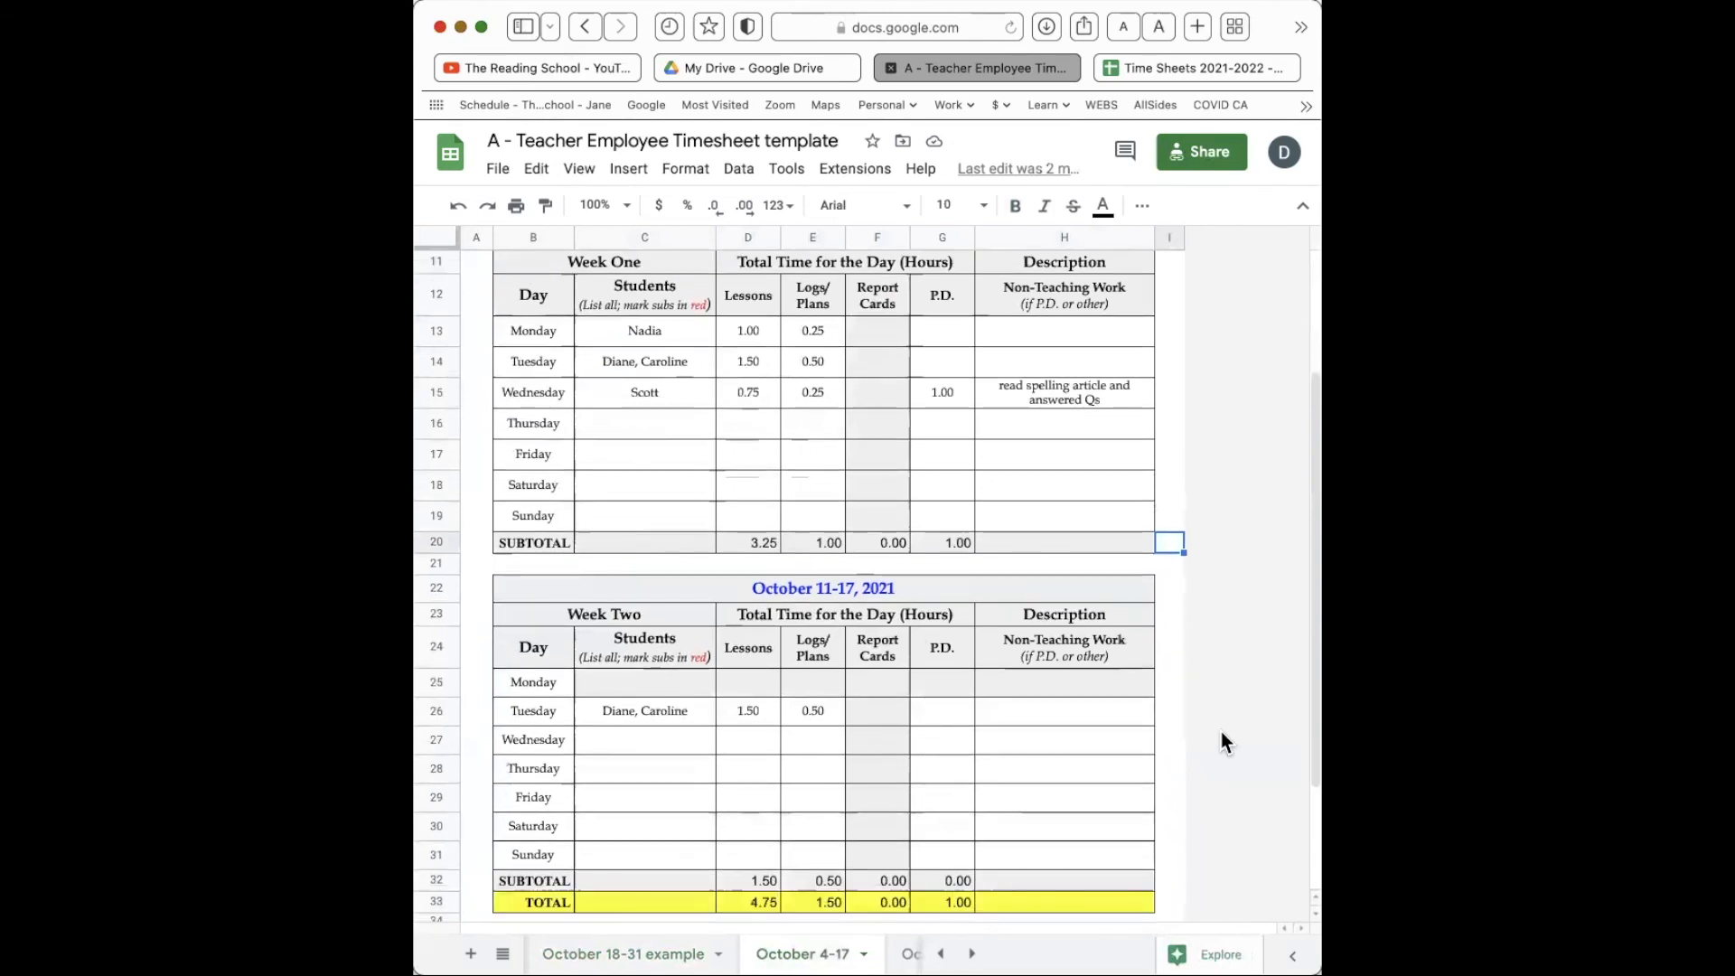
pyautogui.click(894, 584)
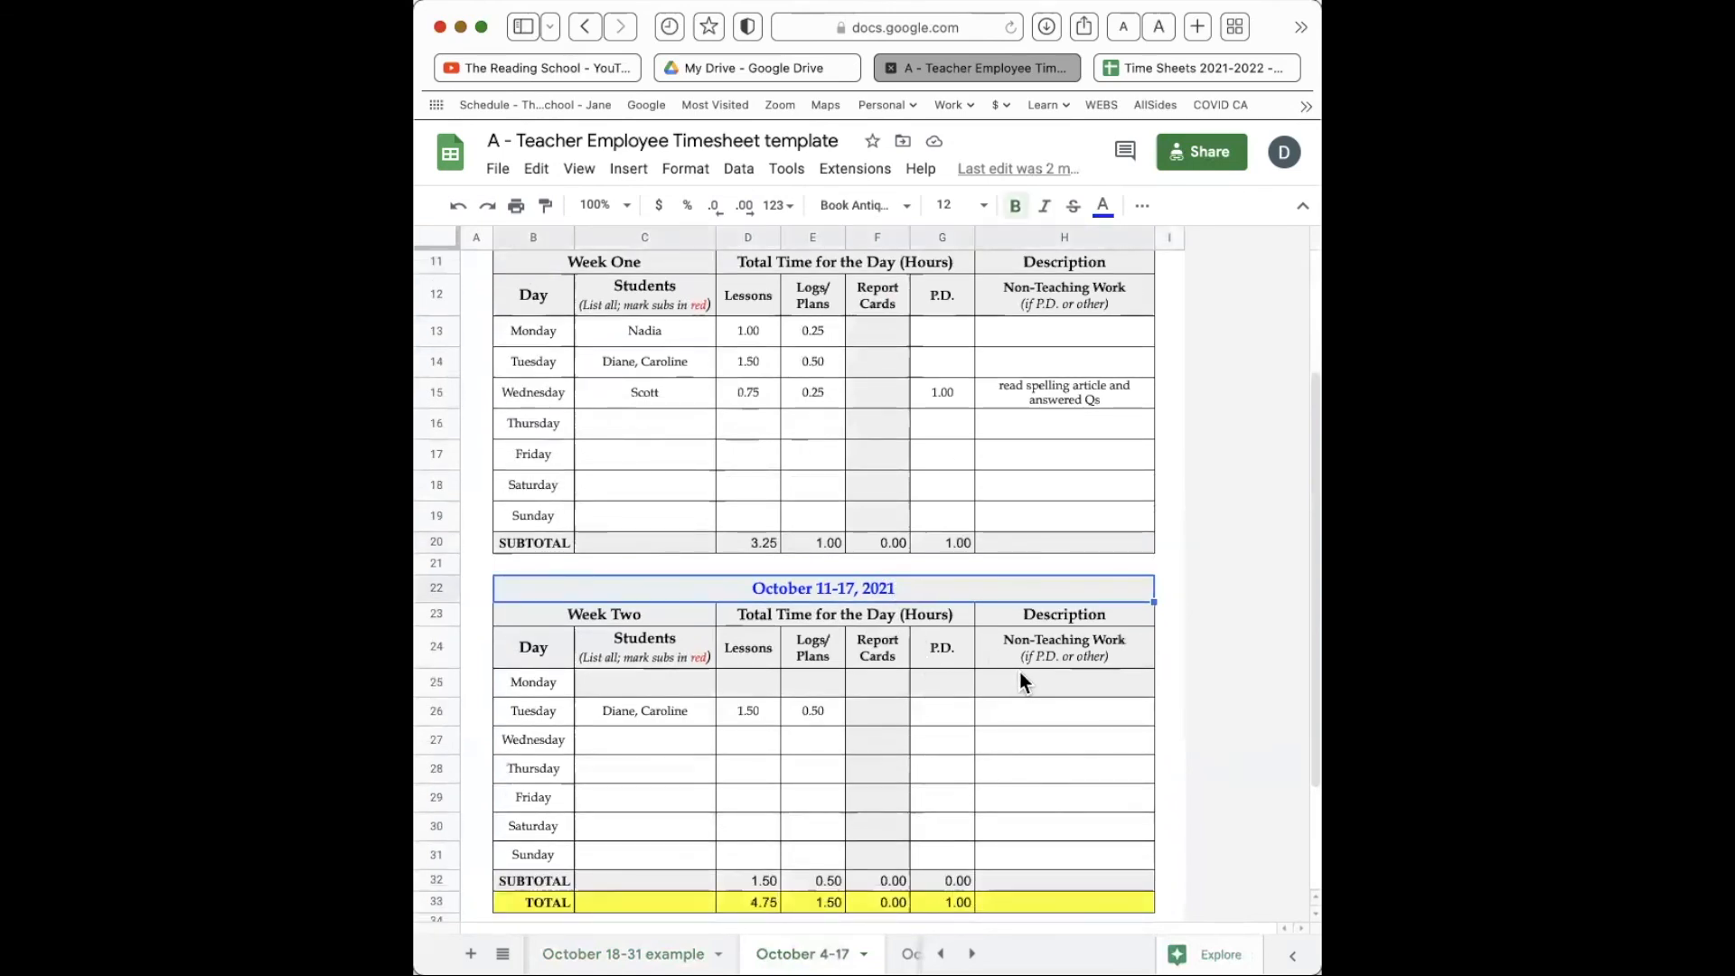
pyautogui.scroll(-1, 1018, 681)
pyautogui.moveTo(882, 633); pyautogui.dragTo(865, 832)
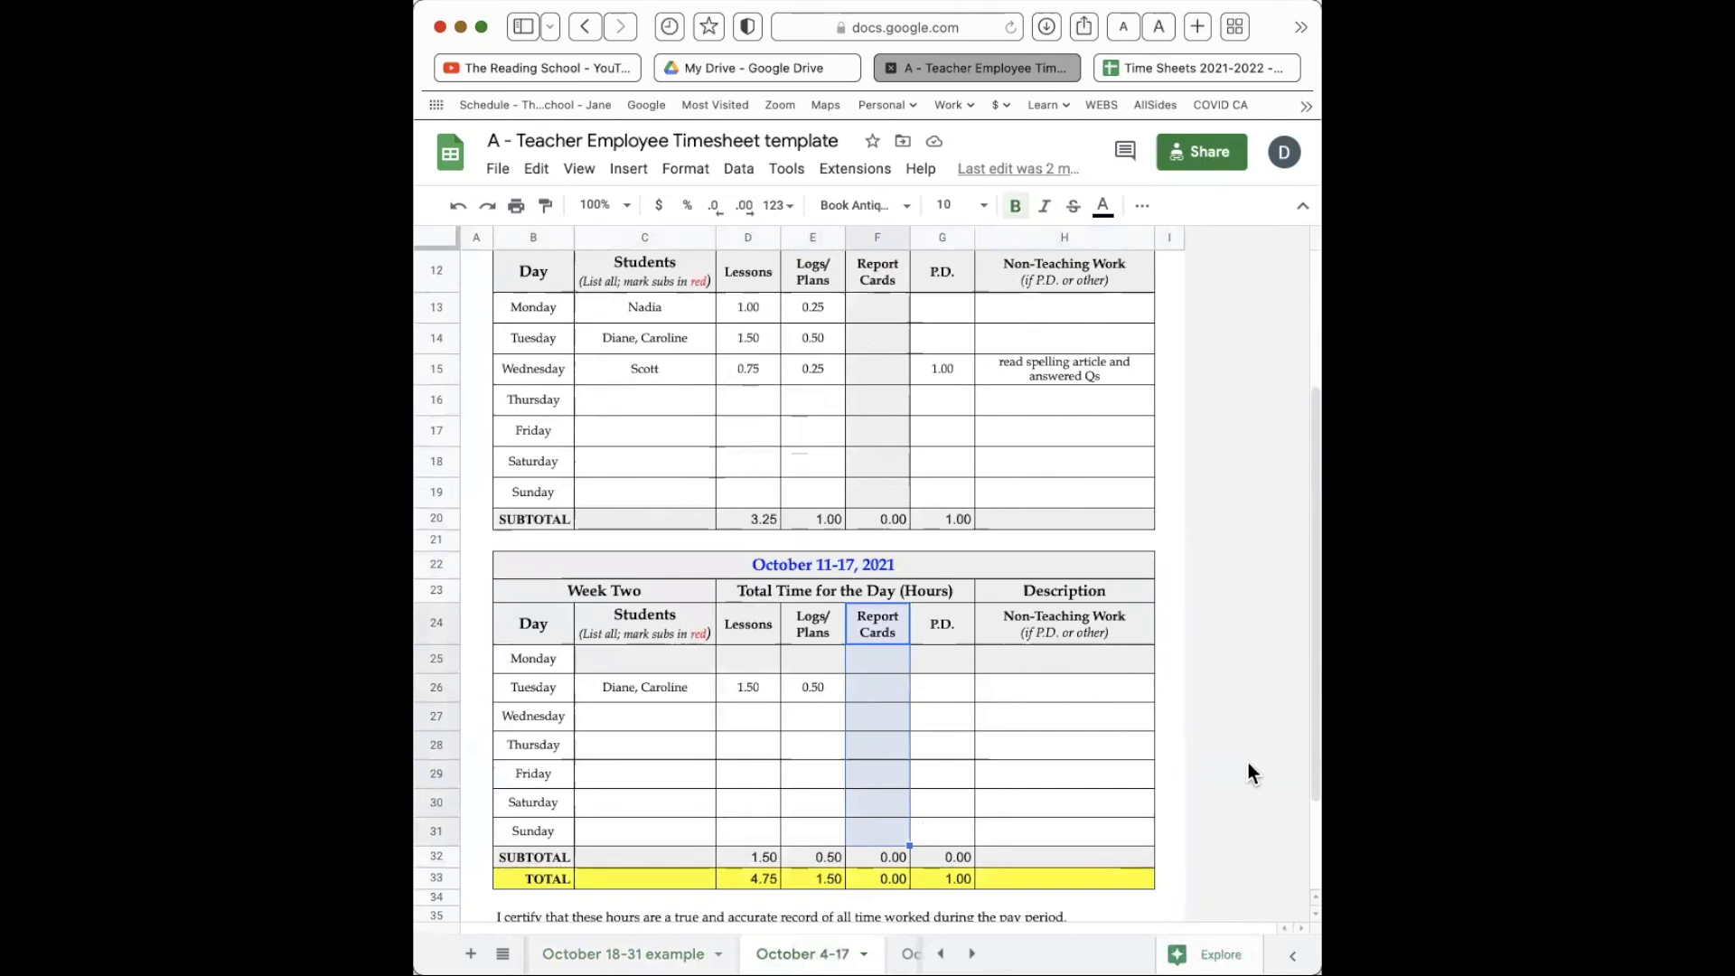
pyautogui.click(1153, 832)
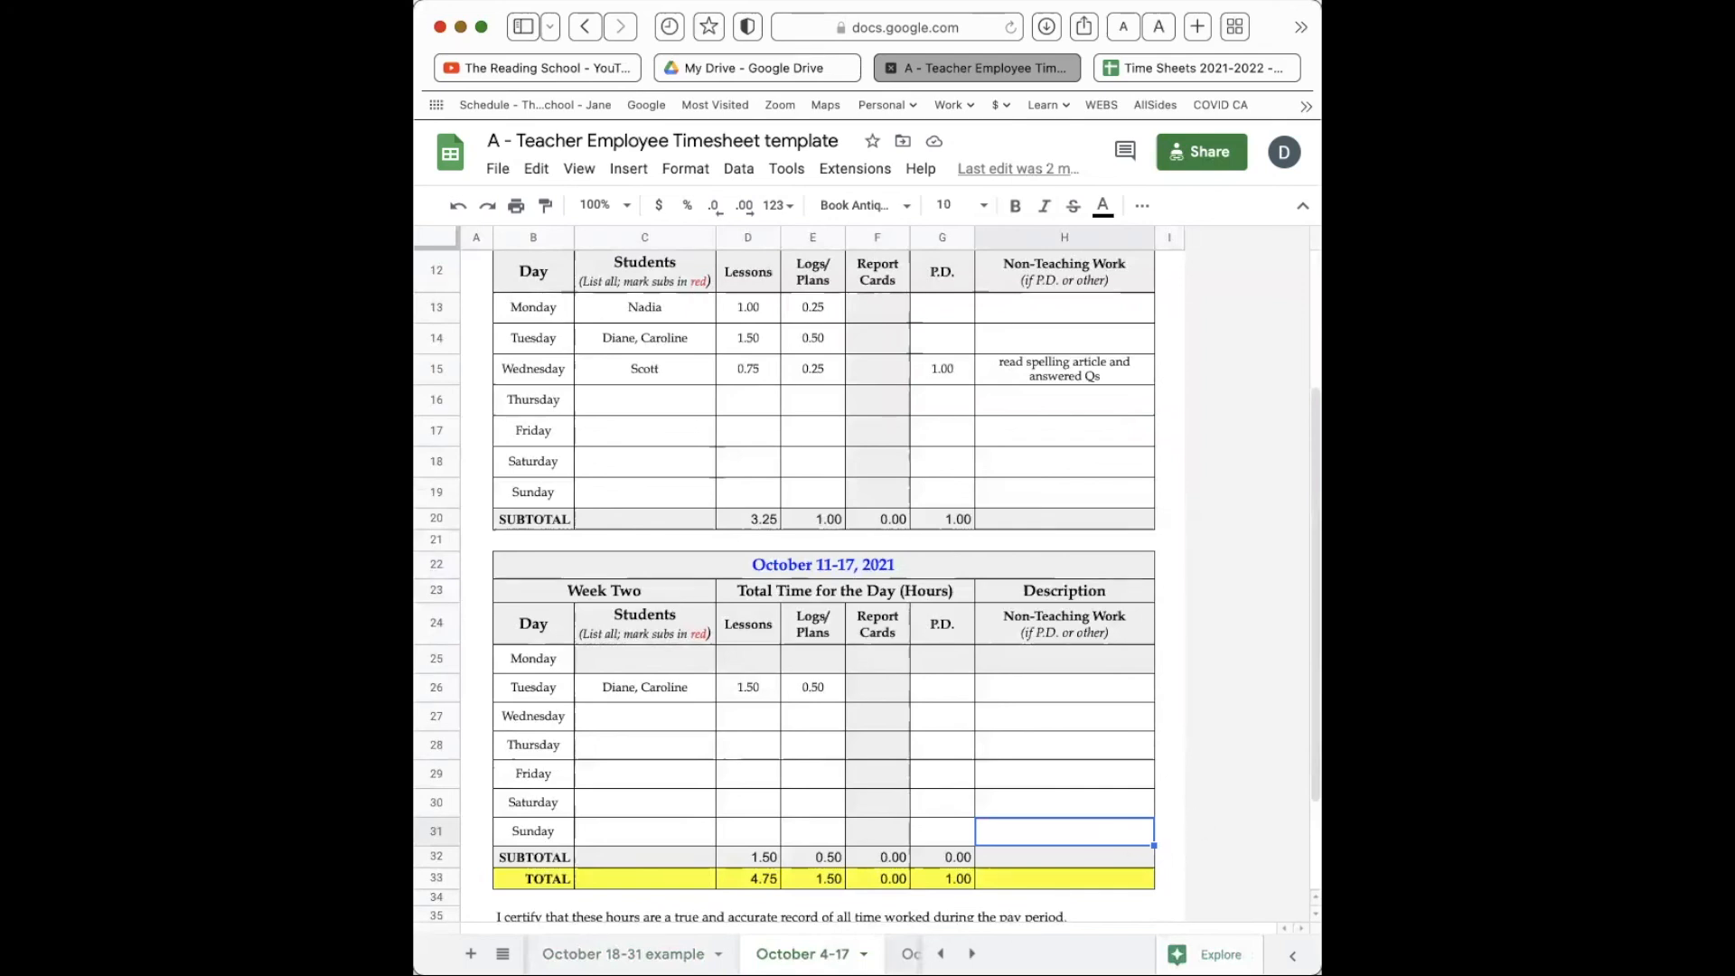
# - Open the October 18-31 sheet and examine which Week Three days allow Report Cards entries and which are greyed out
pyautogui.click(910, 954)
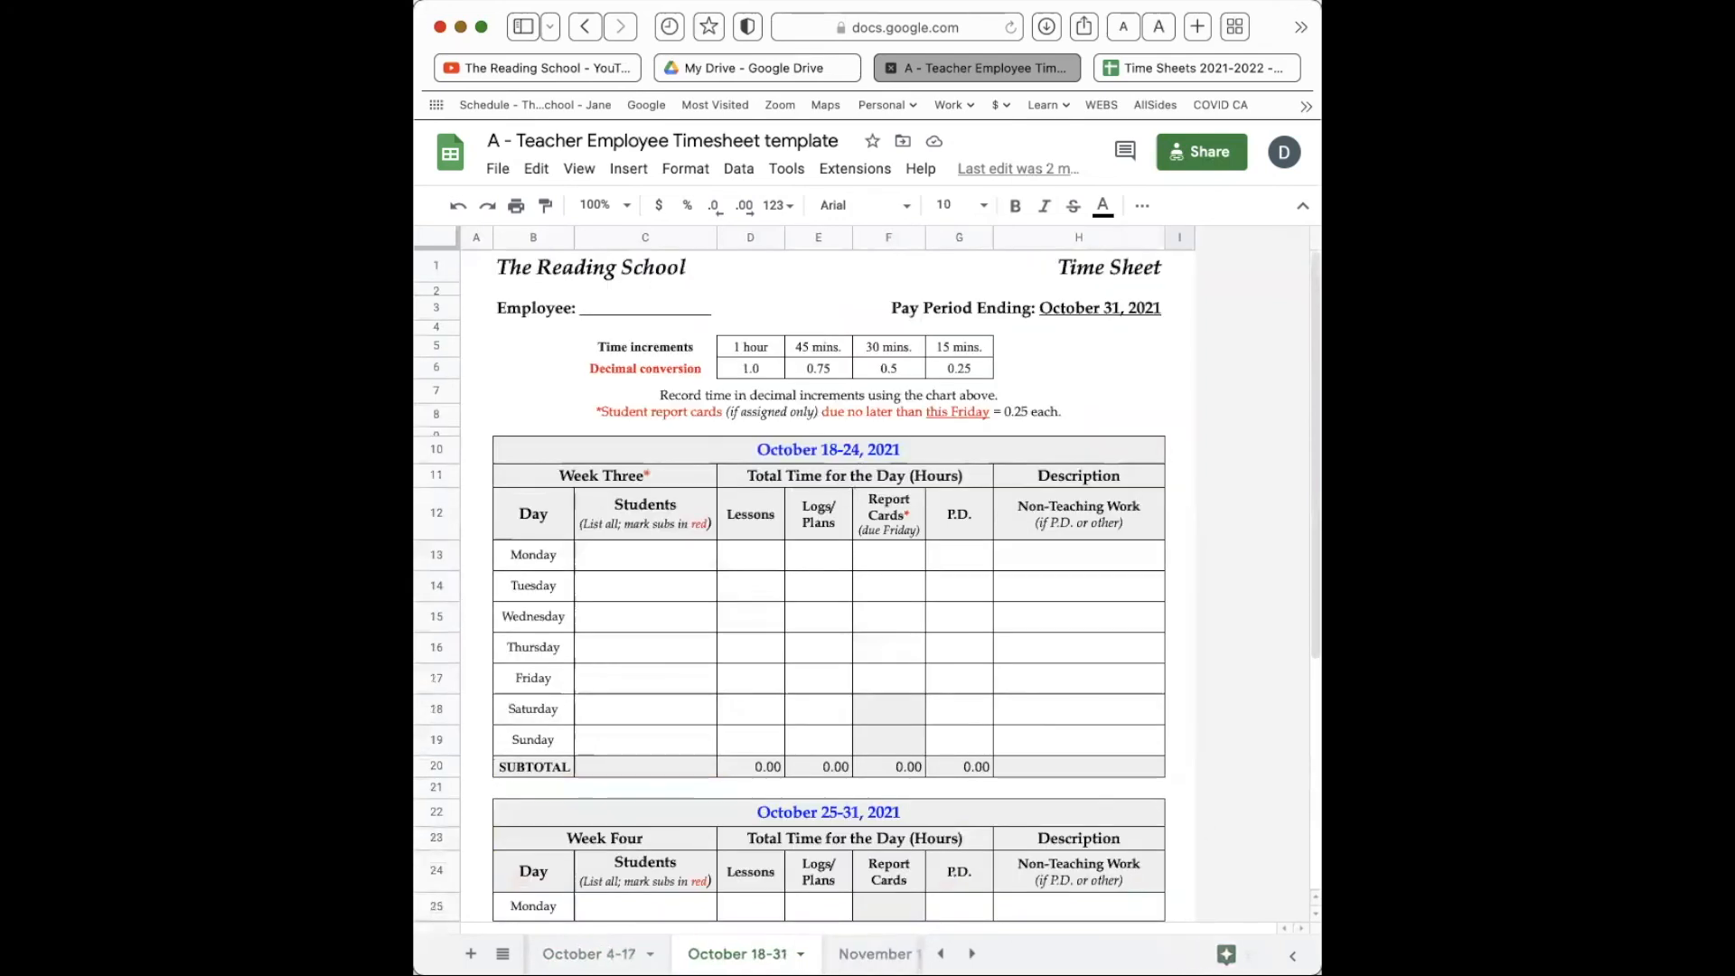
pyautogui.click(709, 450)
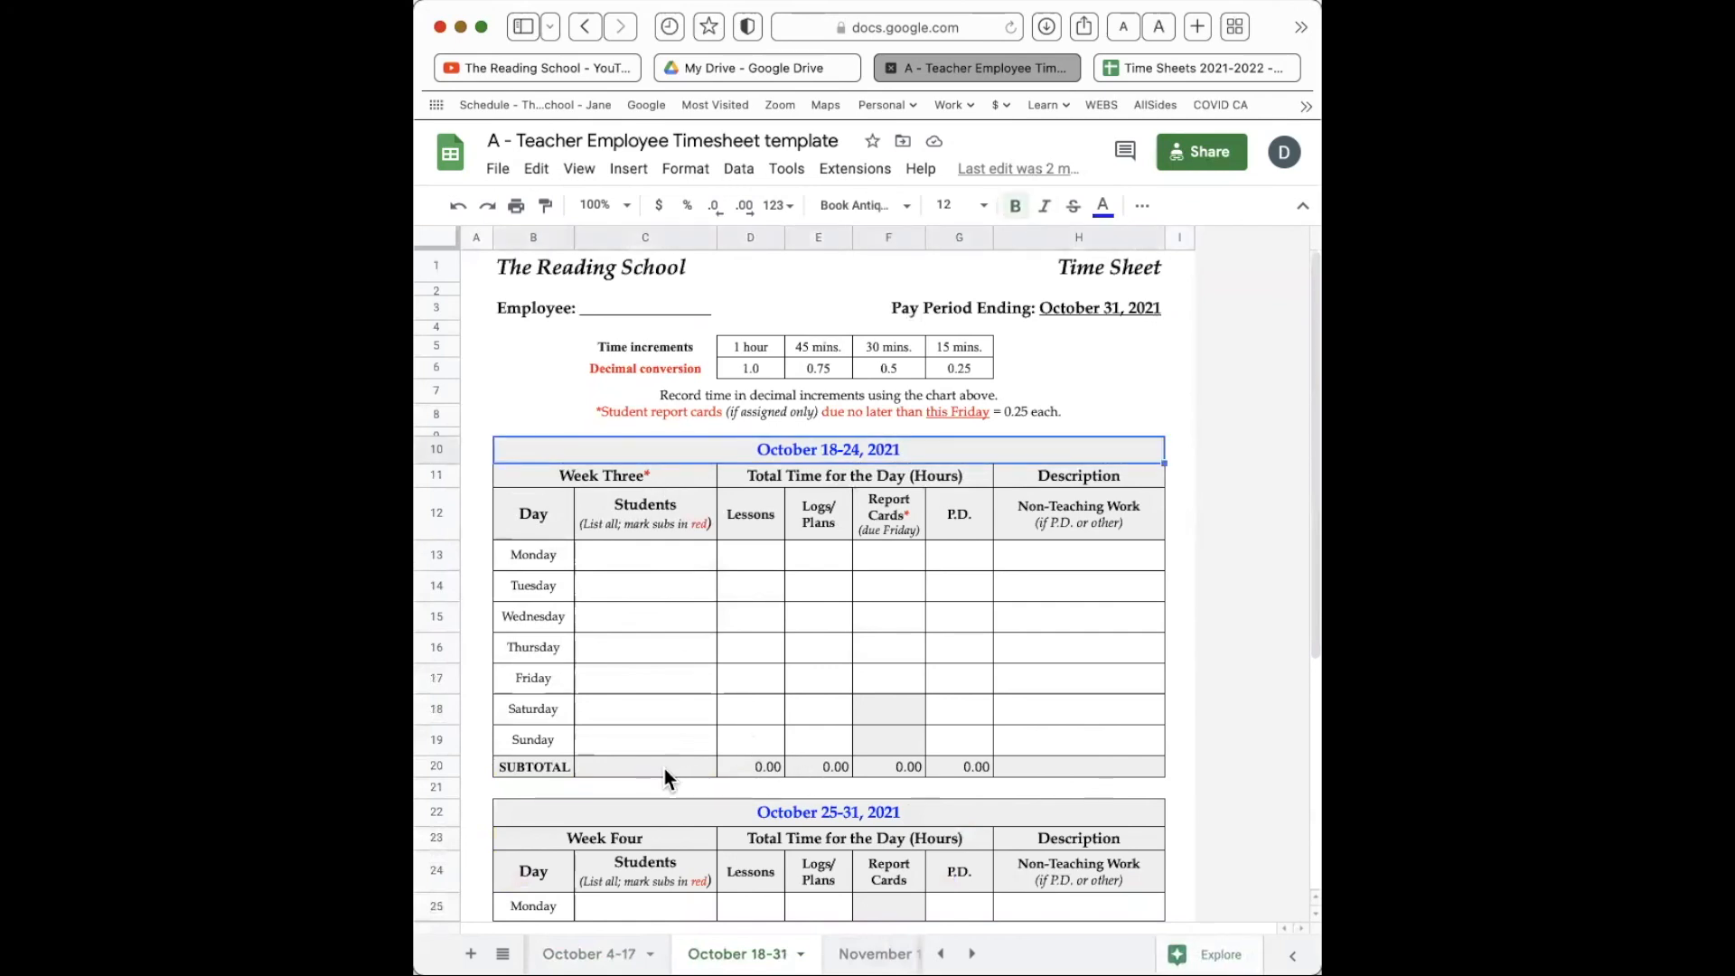
pyautogui.click(566, 480)
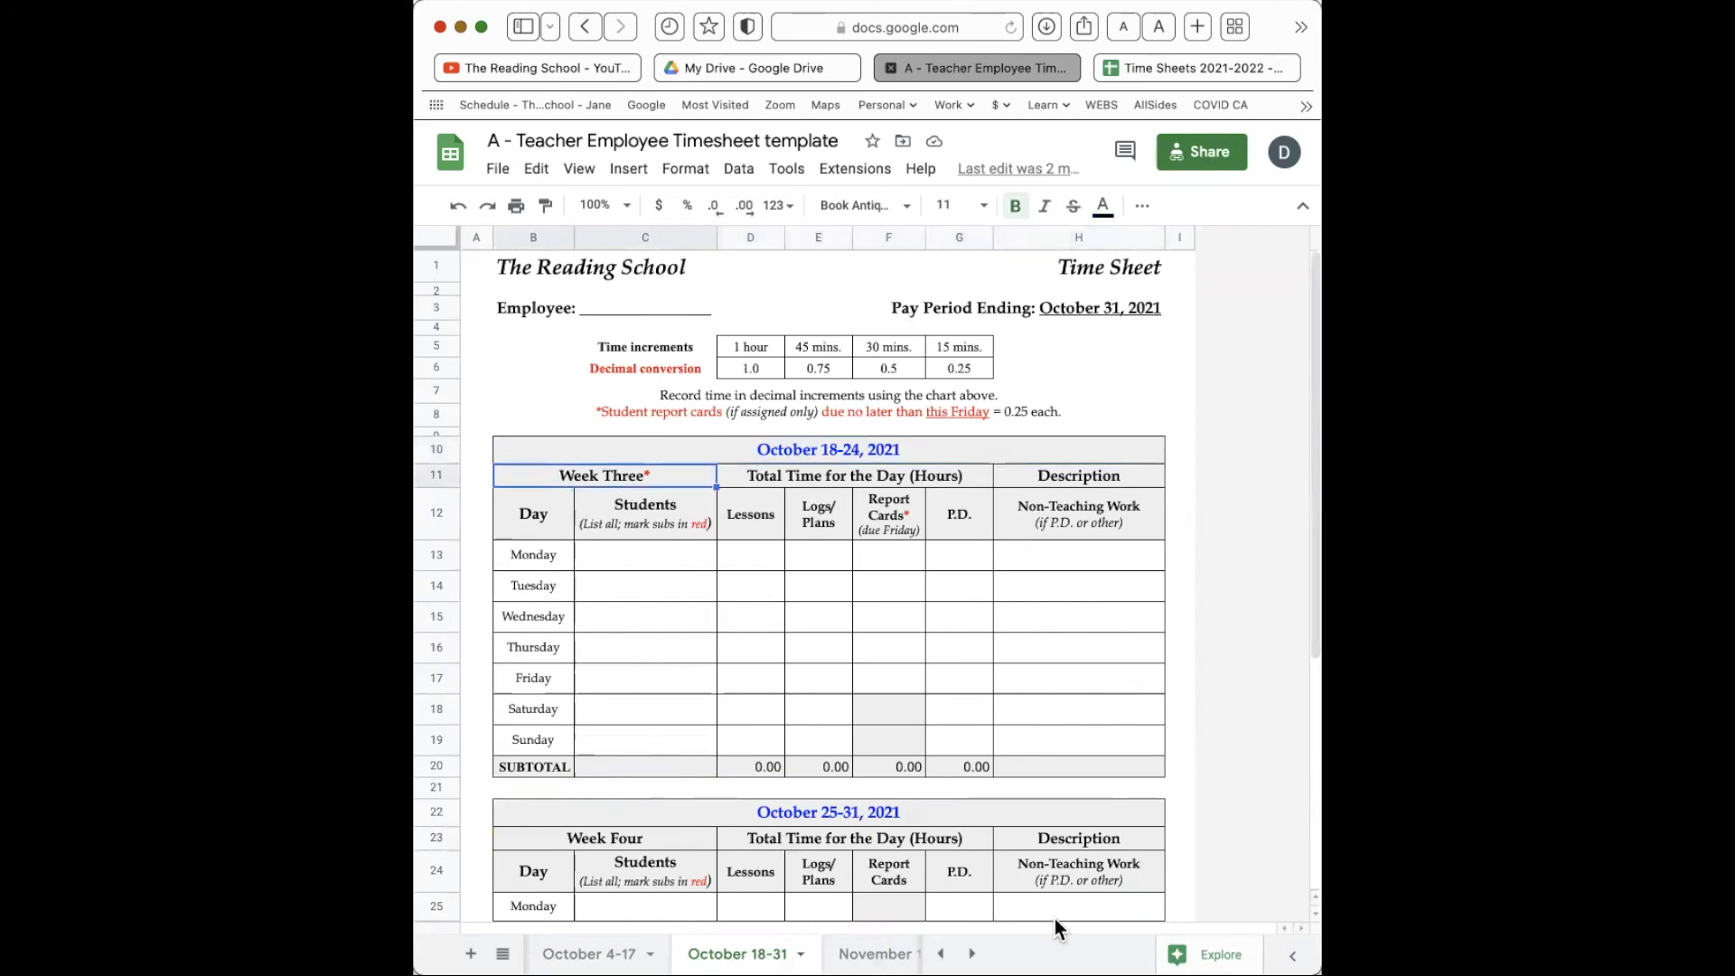
pyautogui.click(906, 518)
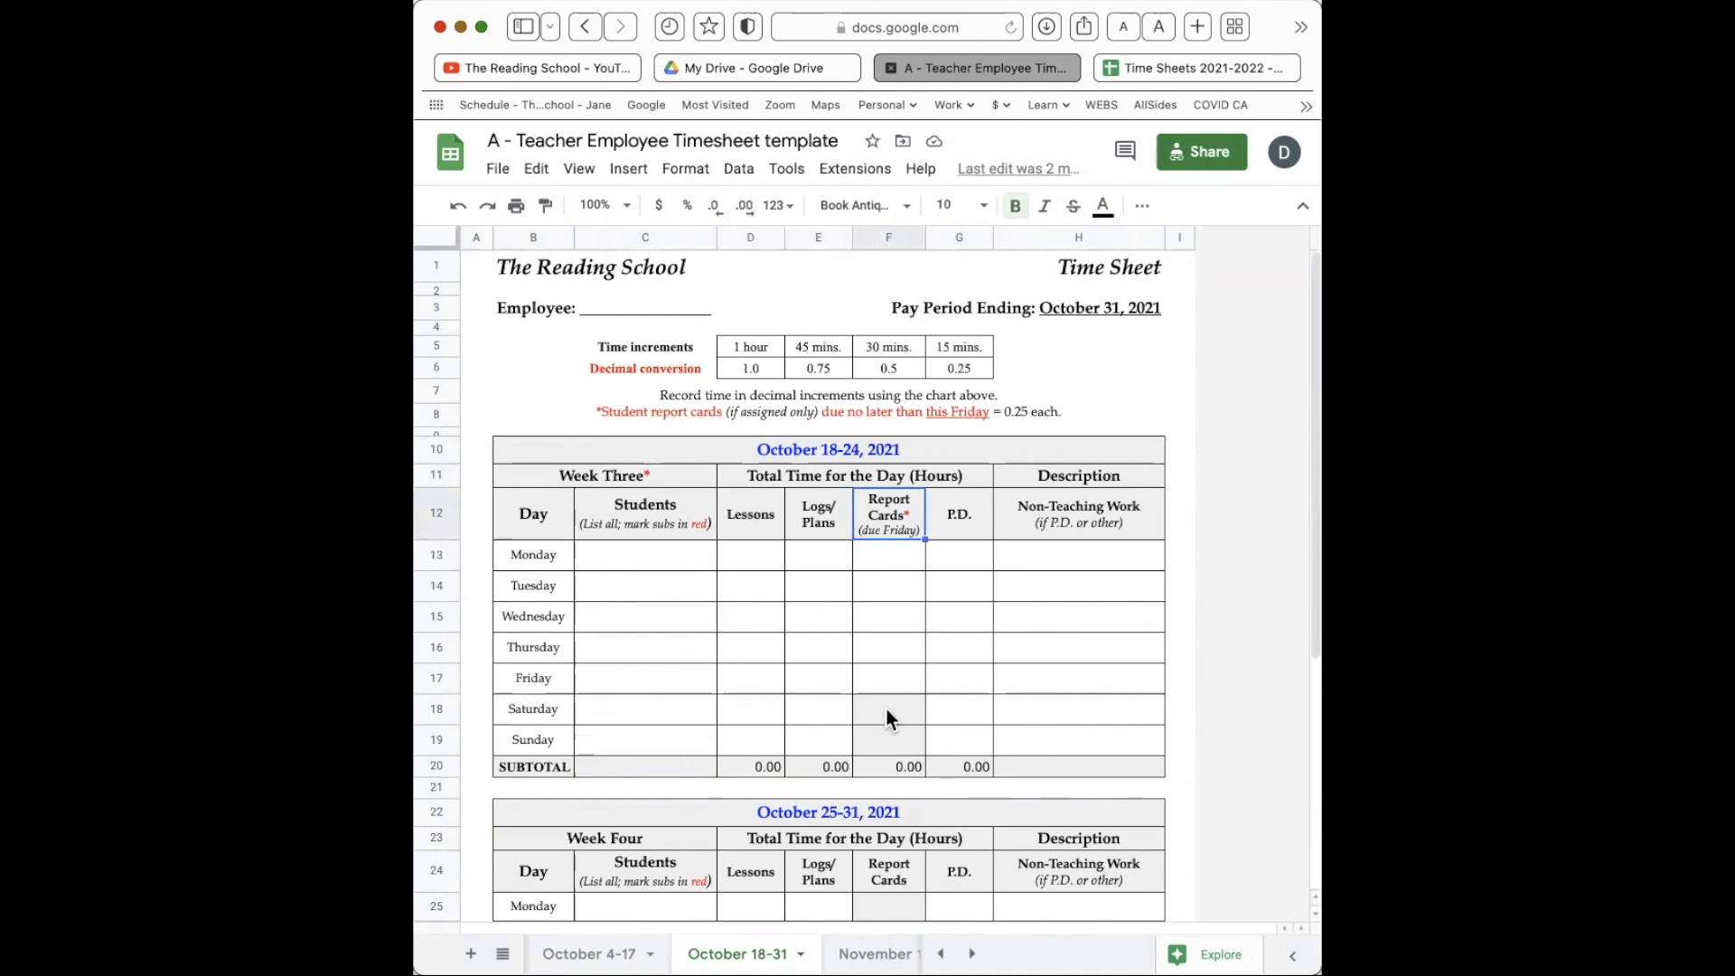
pyautogui.moveTo(902, 559); pyautogui.dragTo(913, 694)
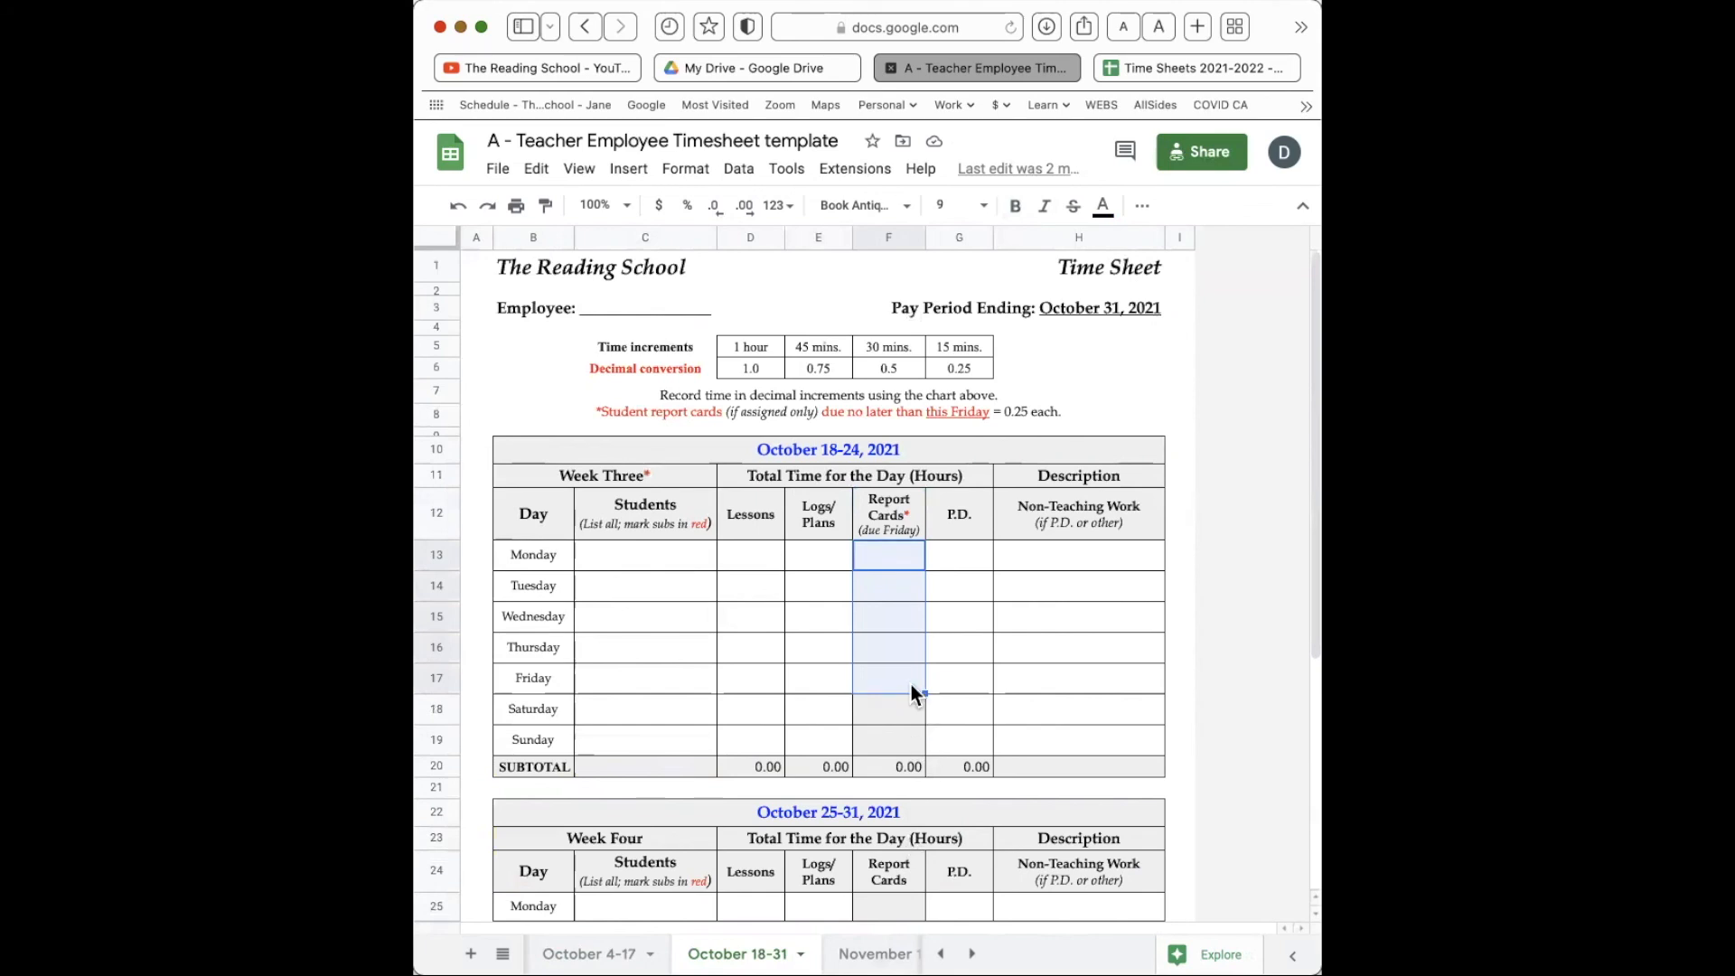
pyautogui.click(911, 685)
pyautogui.moveTo(909, 713); pyautogui.dragTo(909, 745)
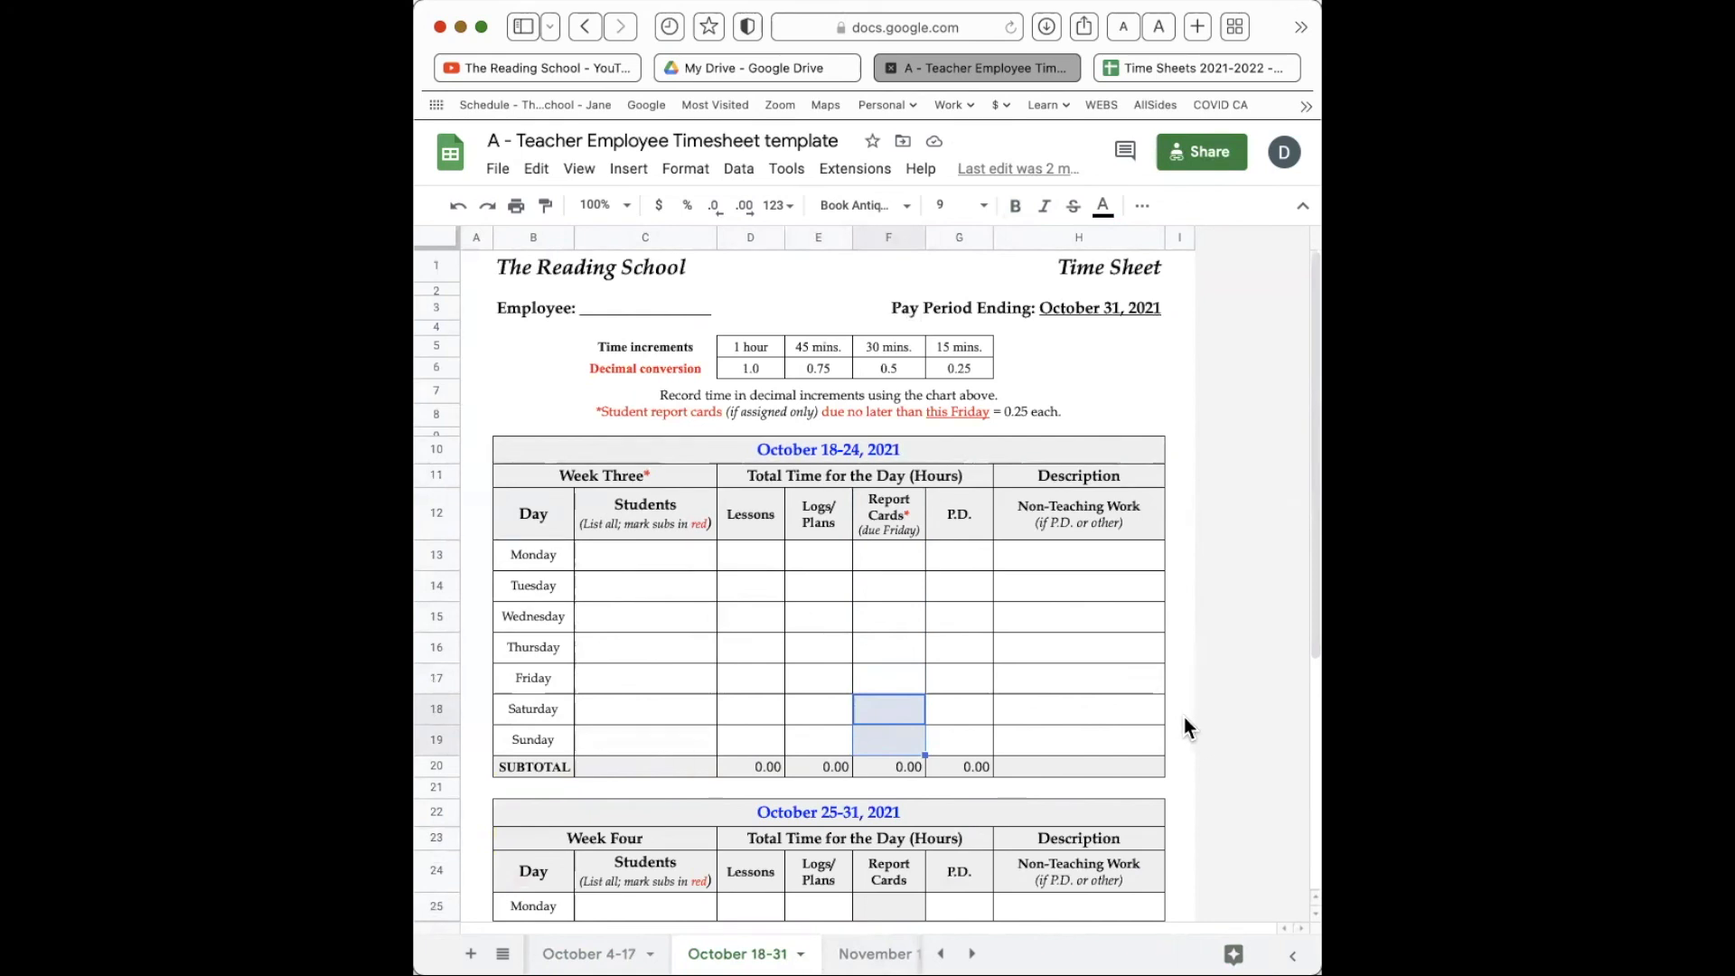
pyautogui.click(1184, 718)
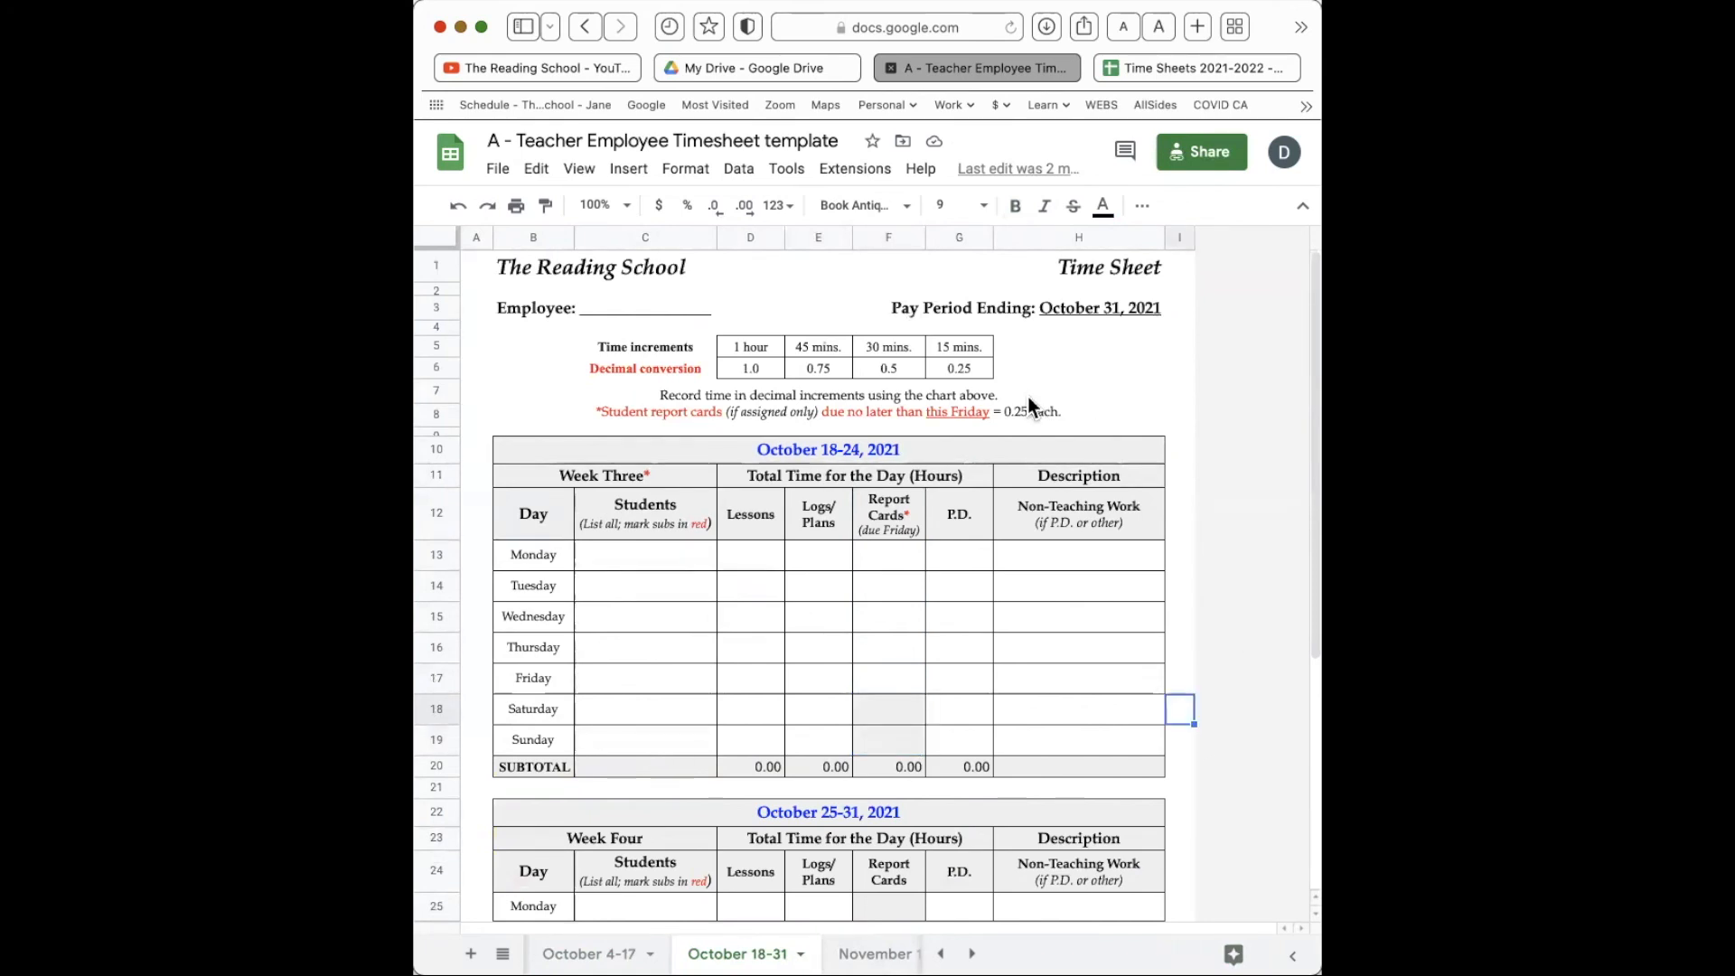
# - Read the Friday due-date and pay note for student report cards, and check the 15-minute decimal conversion
pyautogui.click(1005, 407)
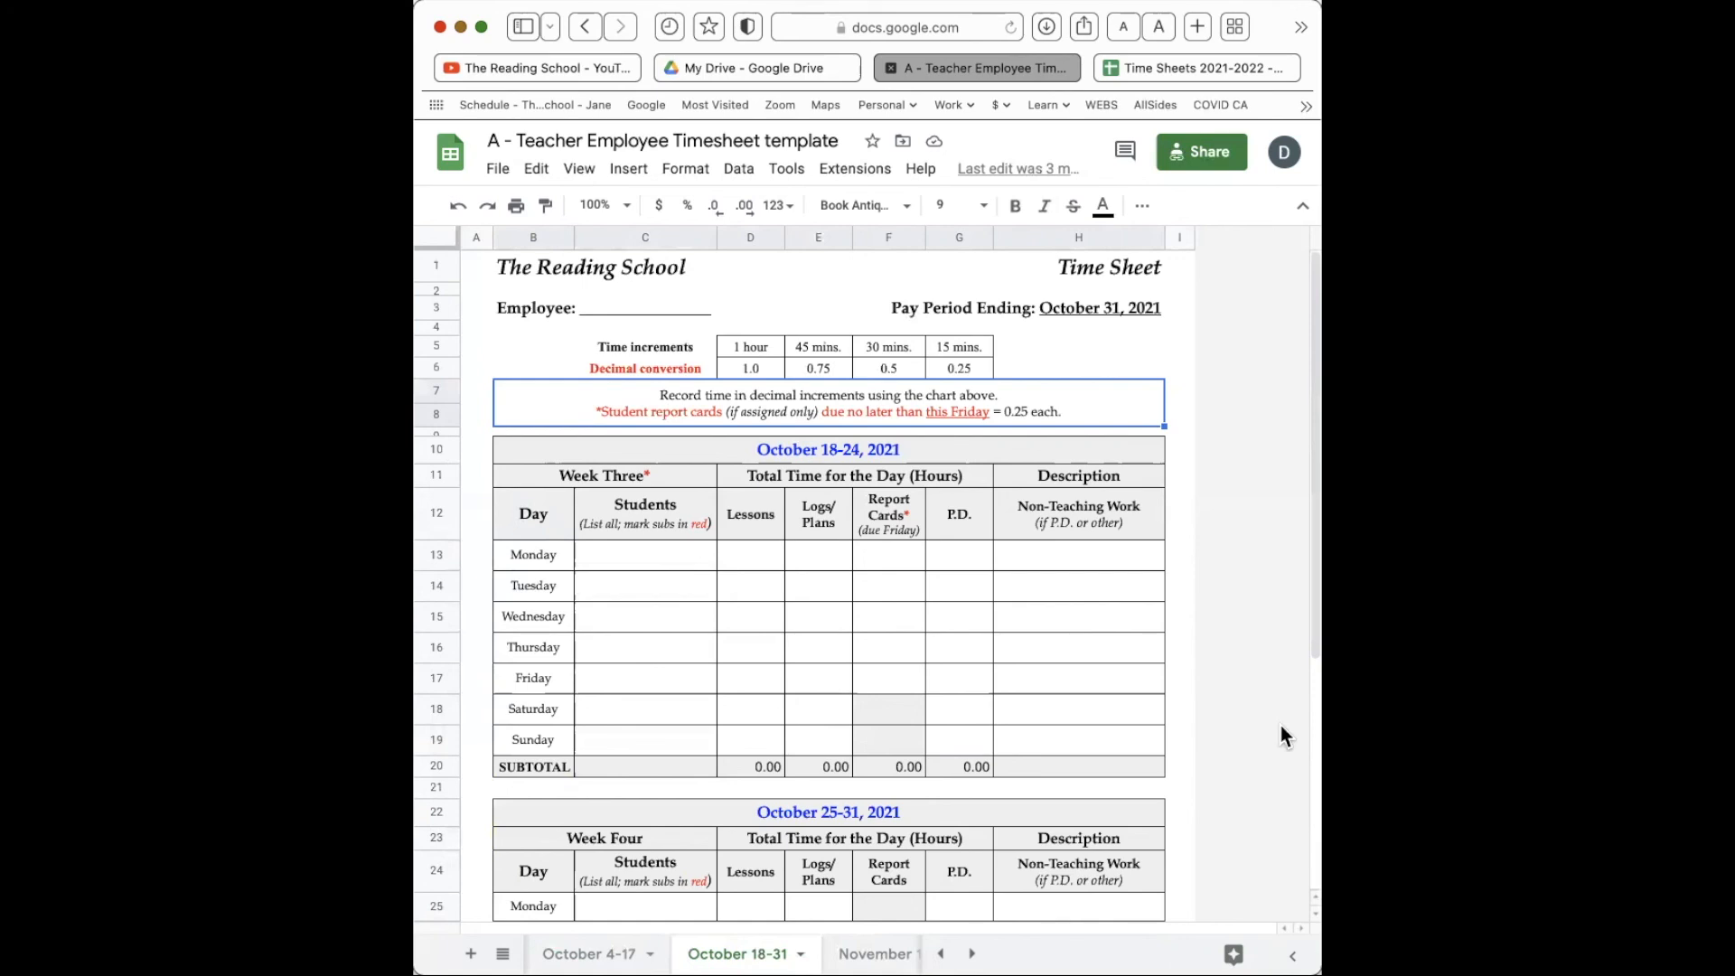
pyautogui.moveTo(979, 347); pyautogui.dragTo(973, 365)
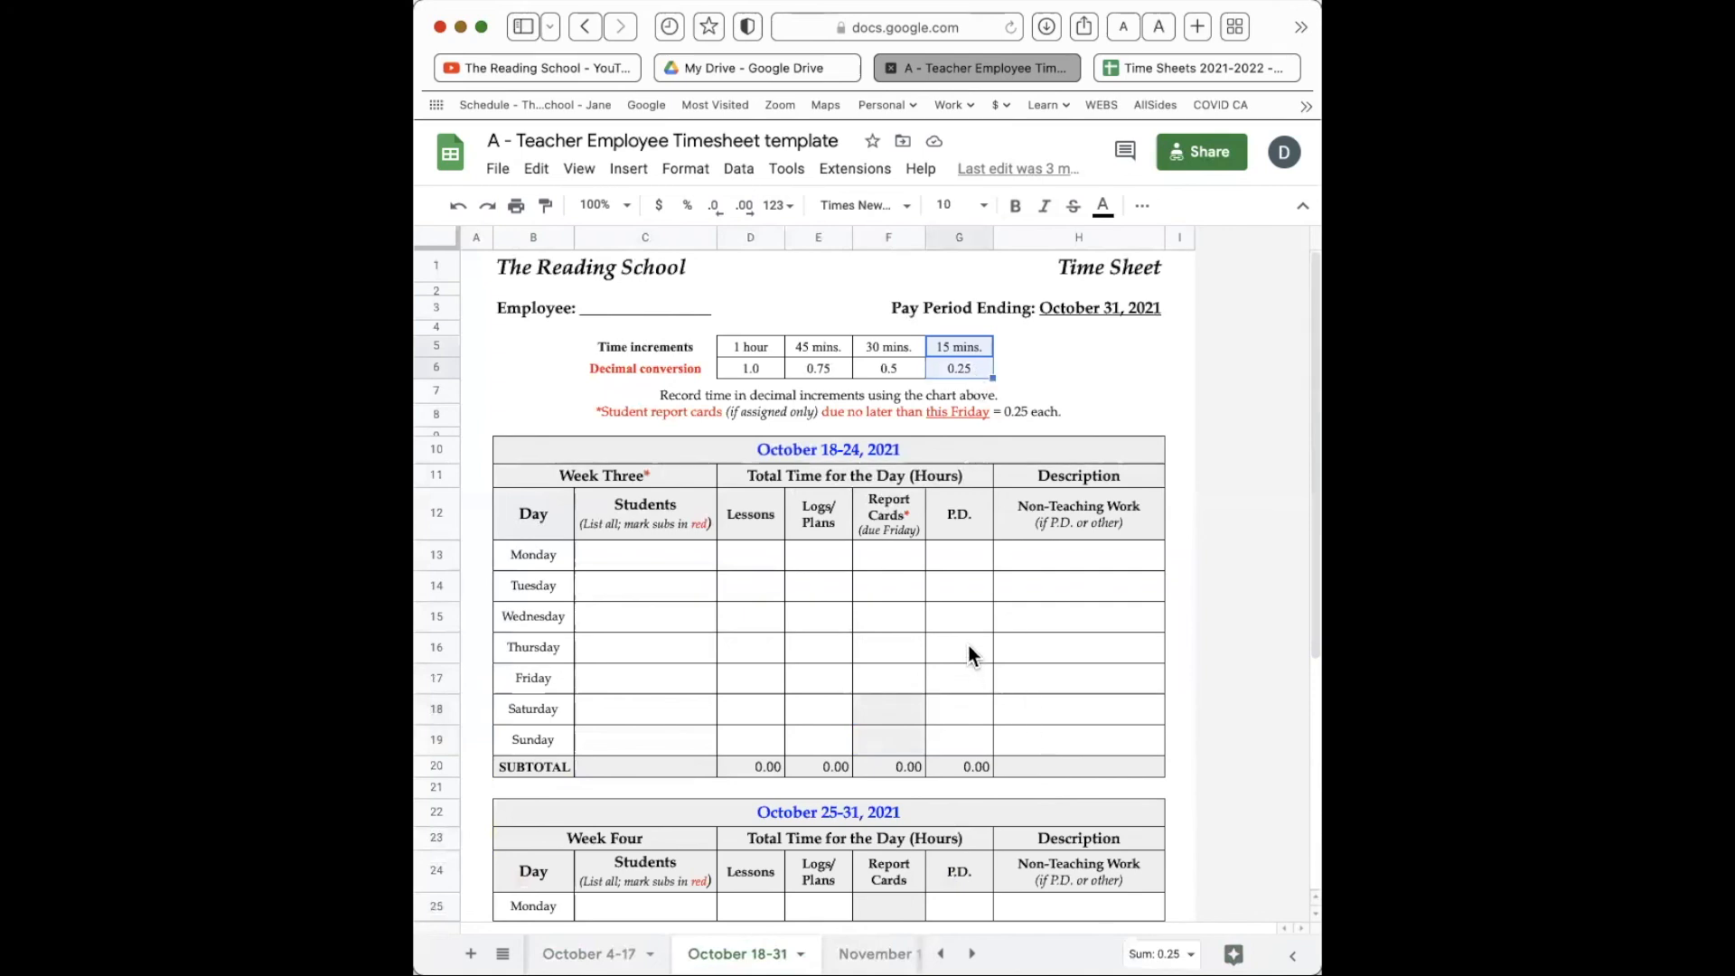
pyautogui.click(927, 414)
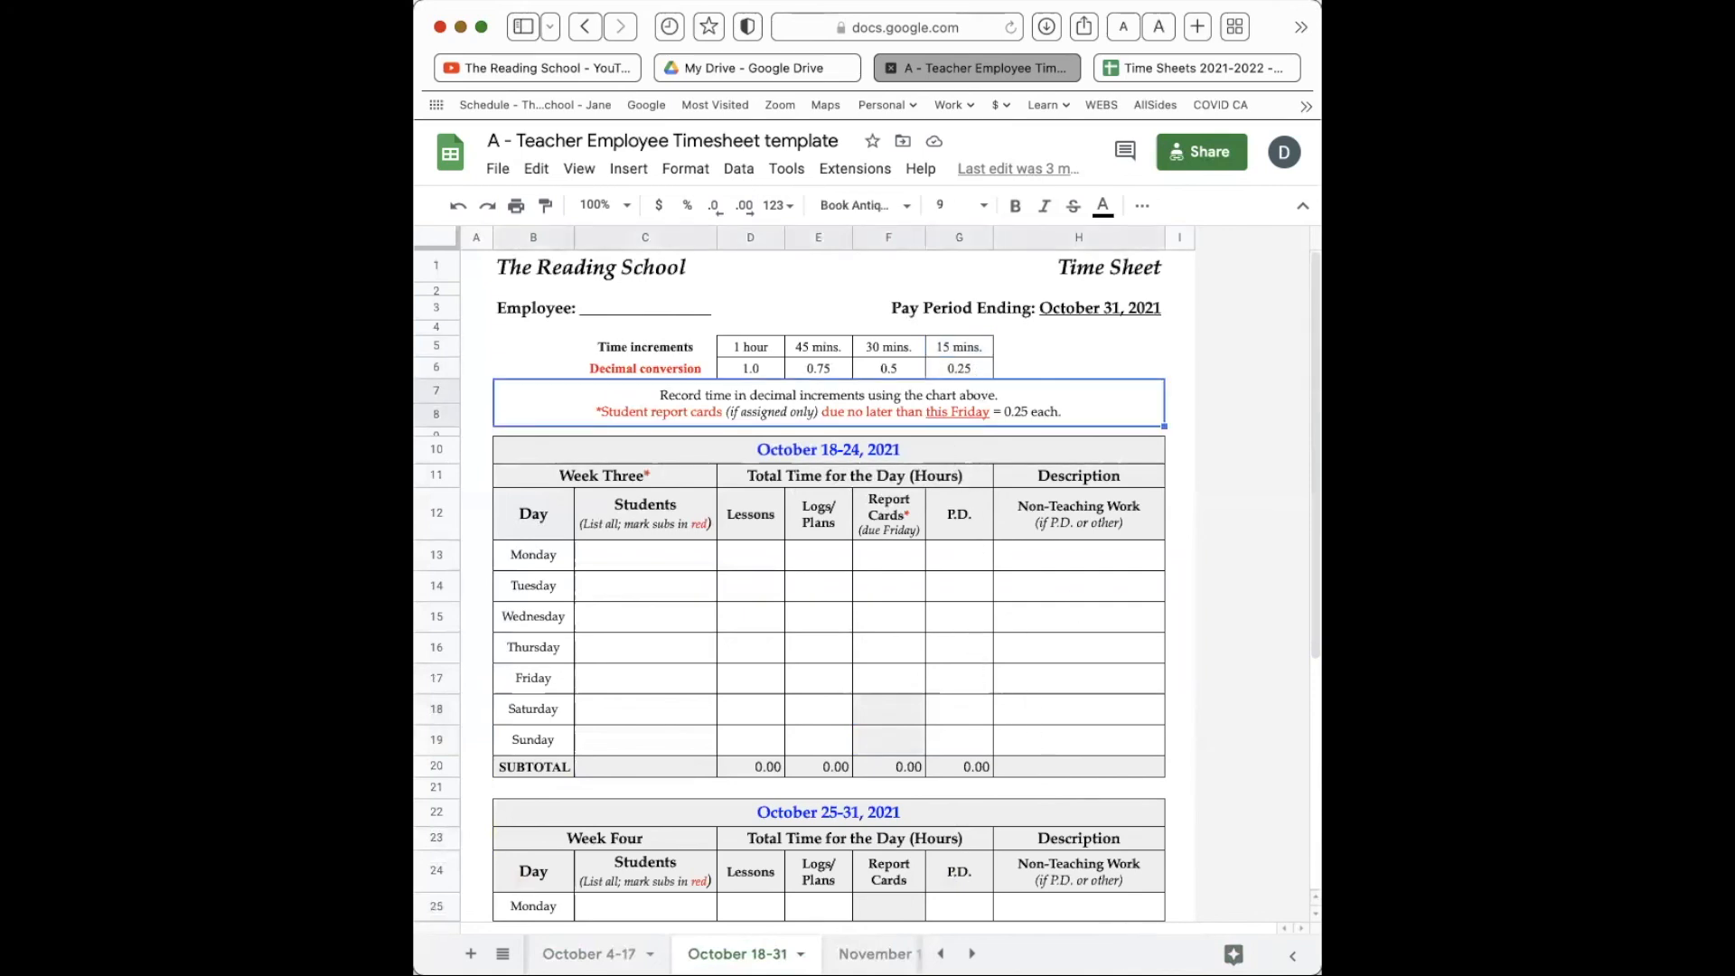
pyautogui.click(1180, 812)
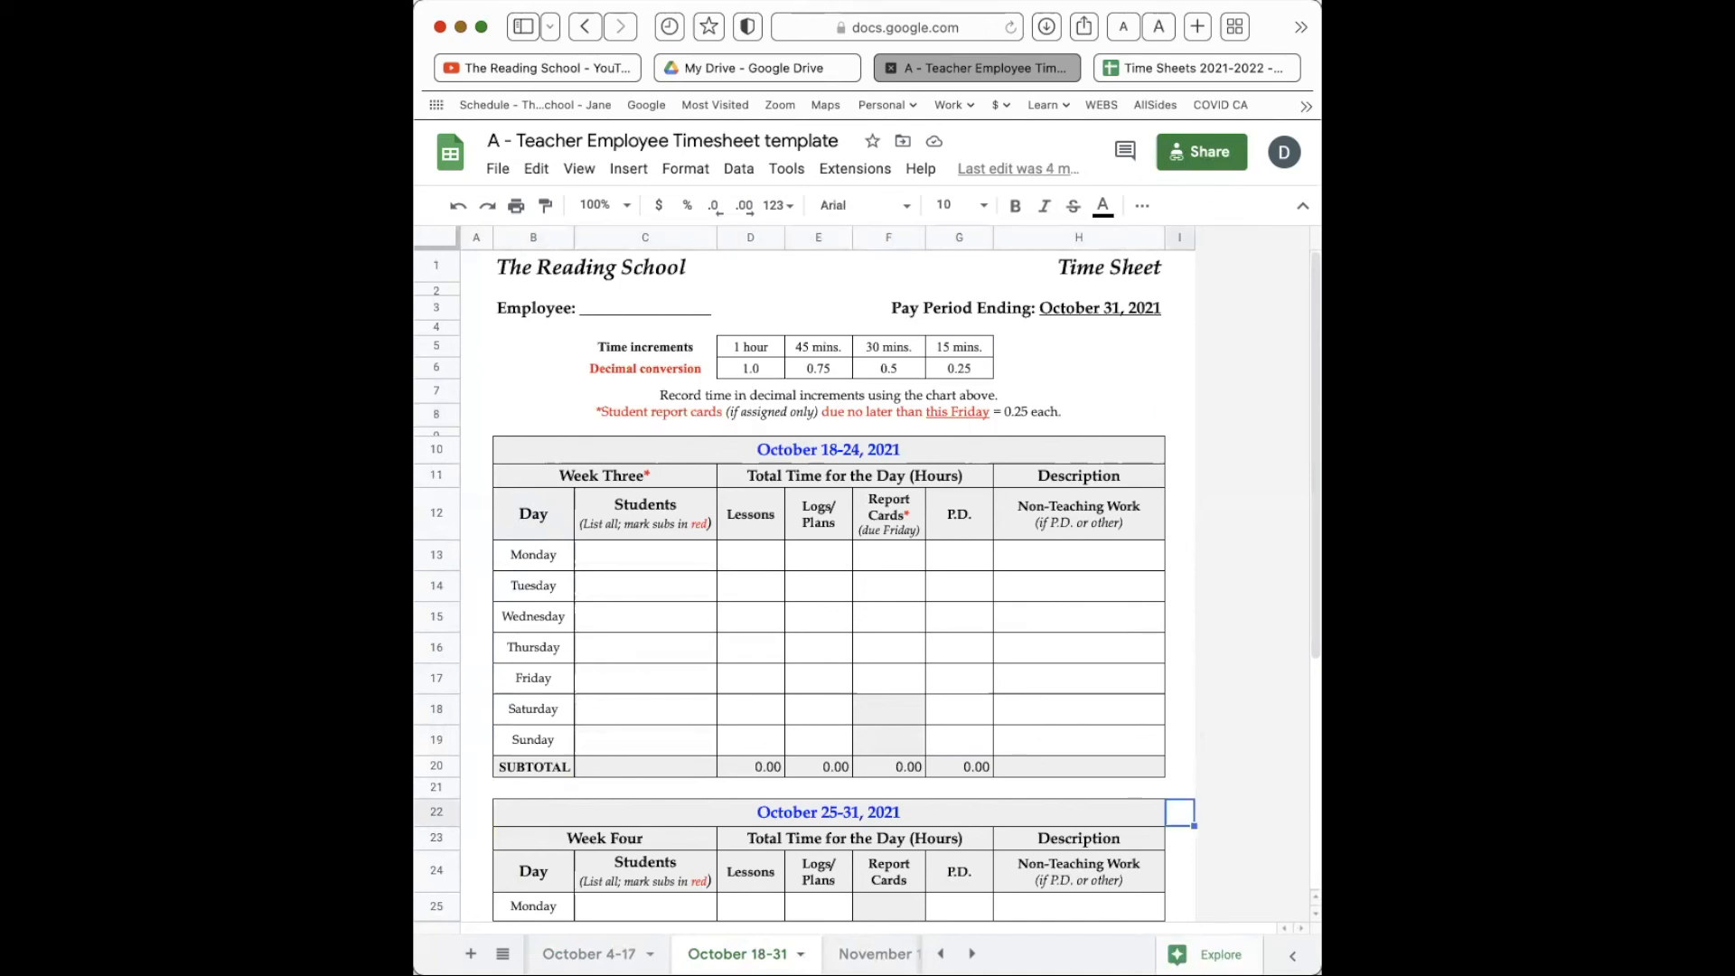
# - Return to the October 4-17 sheet and look over the entries of both weeks
pyautogui.click(388, 821)
pyautogui.scroll(-3, 1006, 600)
pyautogui.scroll(2, 1006, 602)
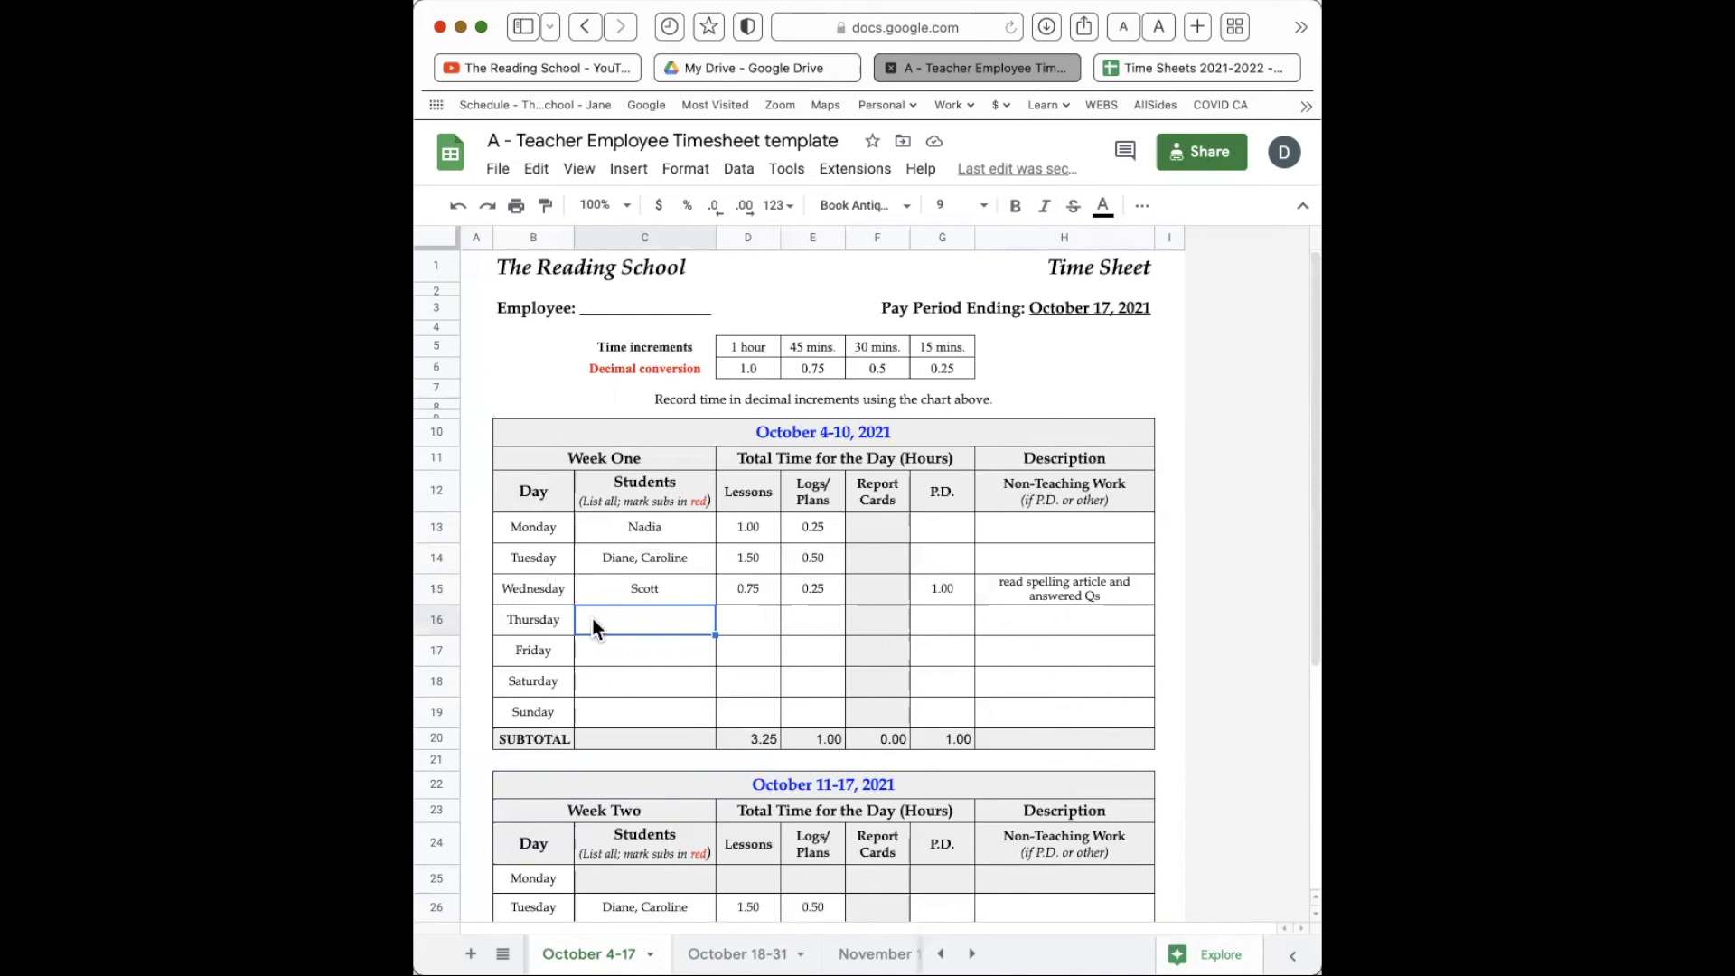
pyautogui.scroll(-5, 620, 795)
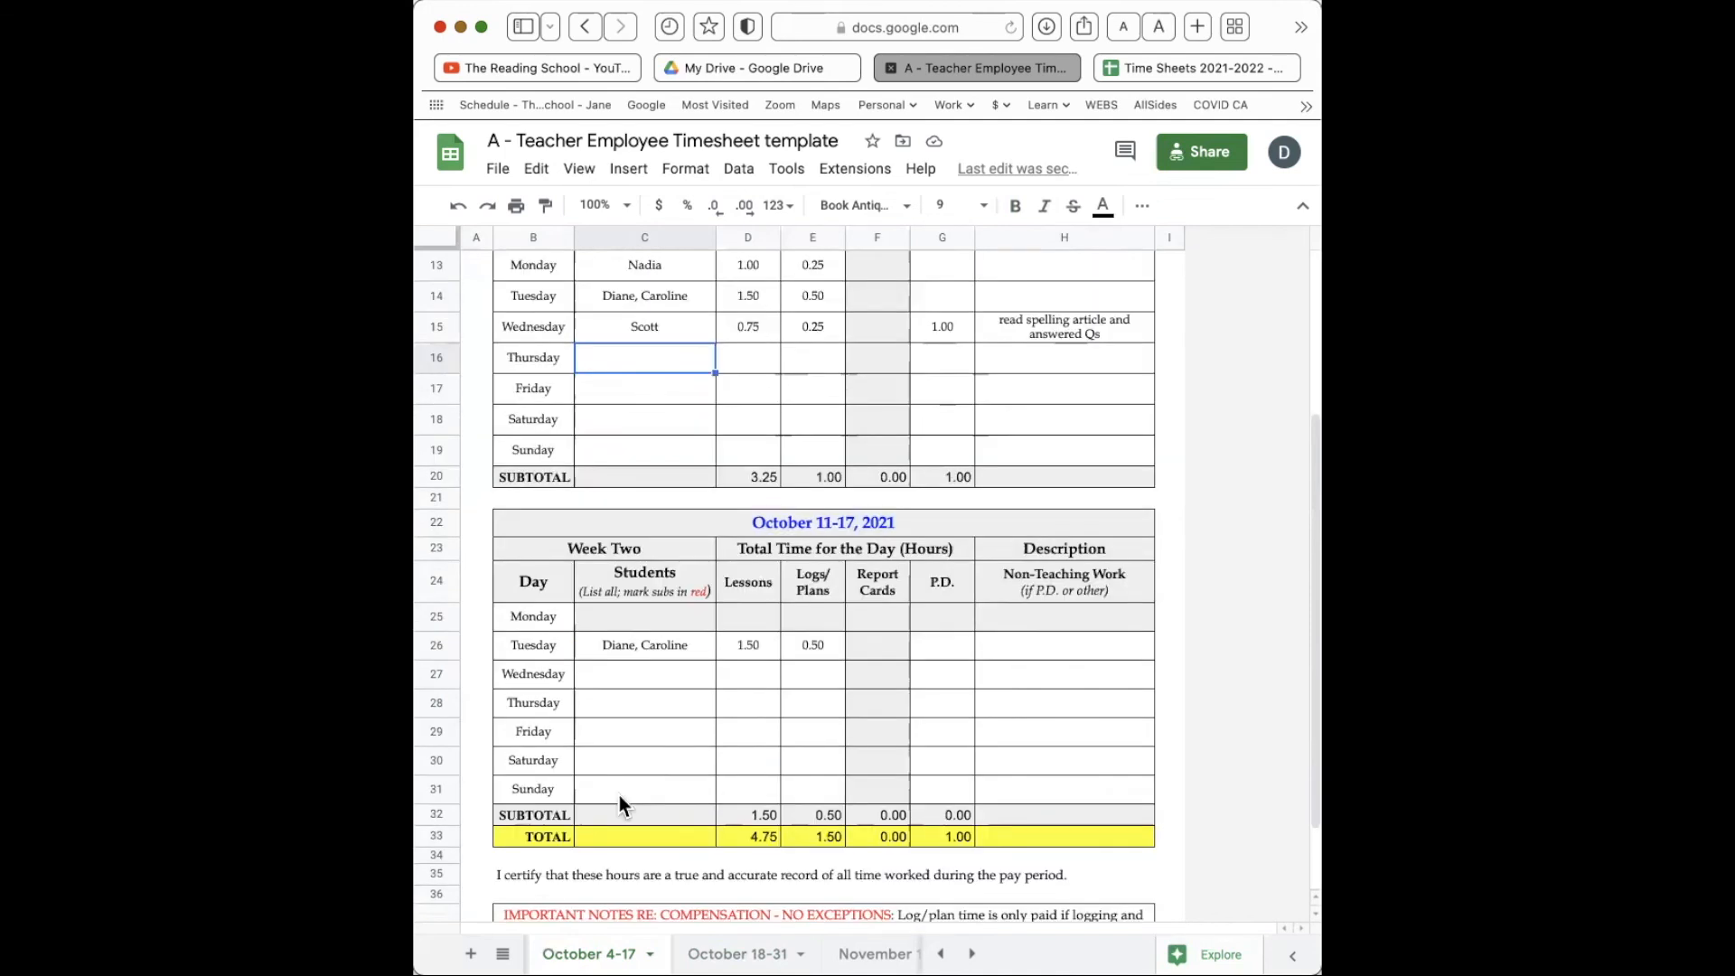